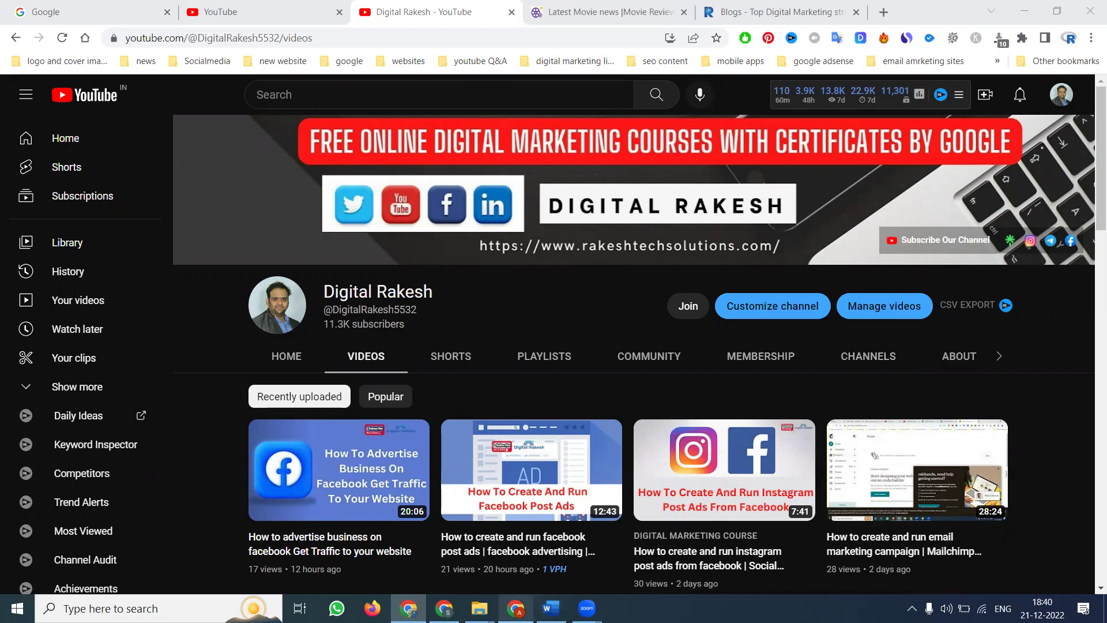
Step: Bring the Chrome window holding the Arka Loans business tabs to the front
left_click(515, 608)
Step: Show the Arka Loans services page with home, mortgage, personal and business loans
left_click(257, 9)
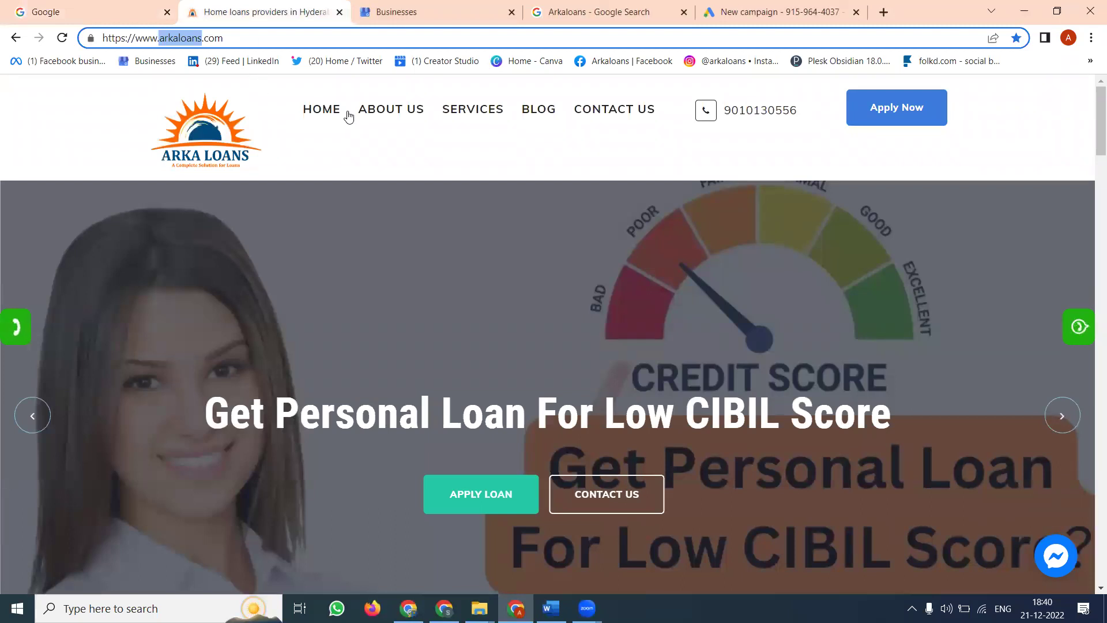
left_click(470, 113)
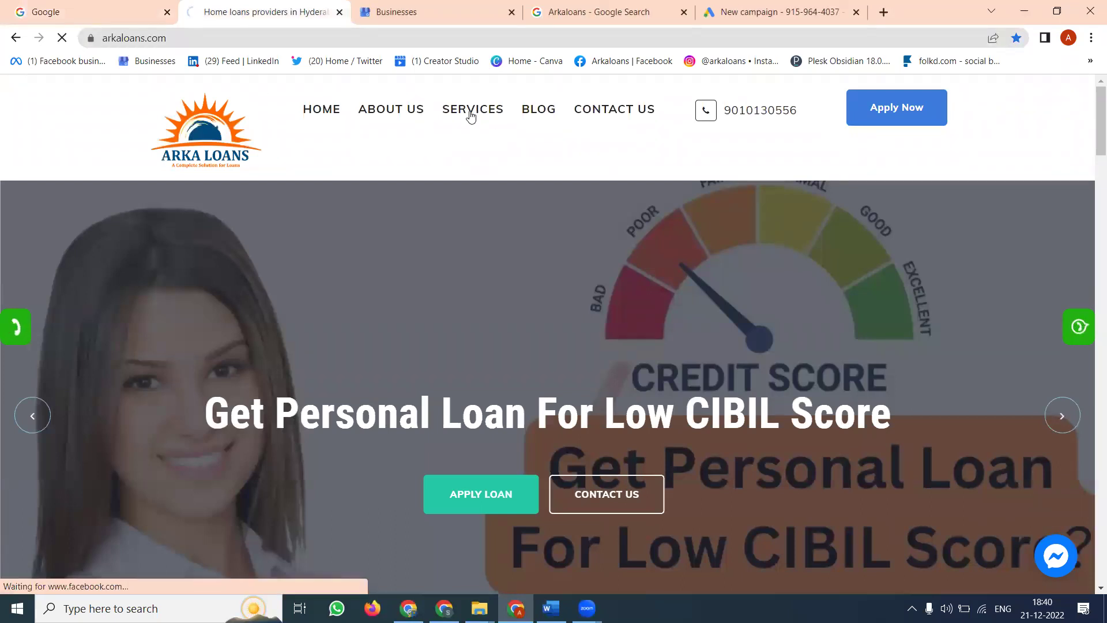
scroll(466, 113, "down", 5)
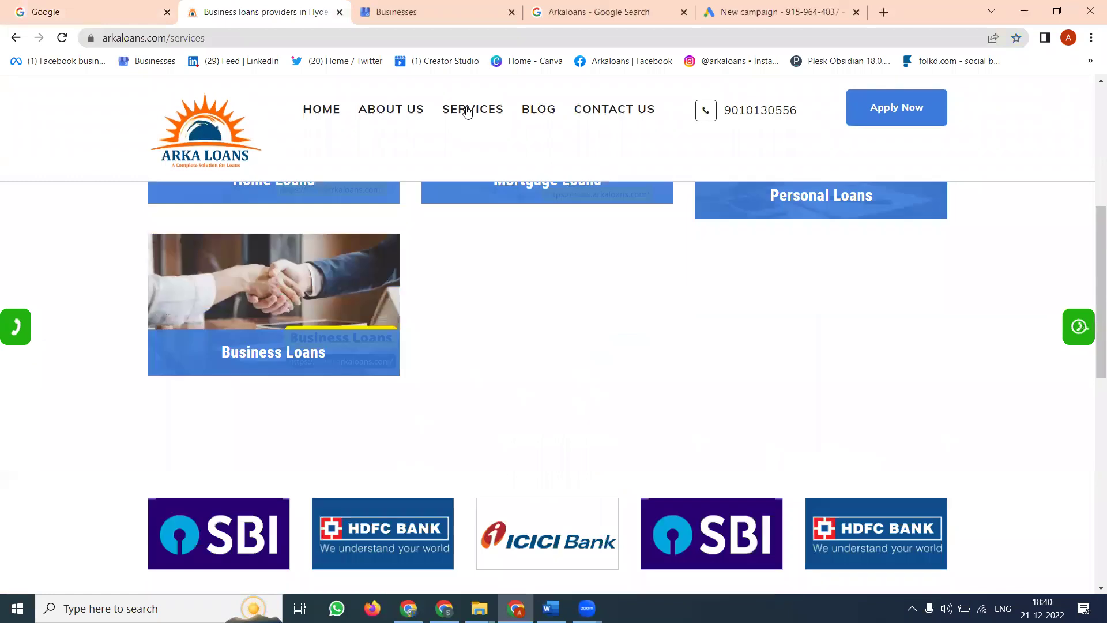
scroll(467, 114, "up", 2)
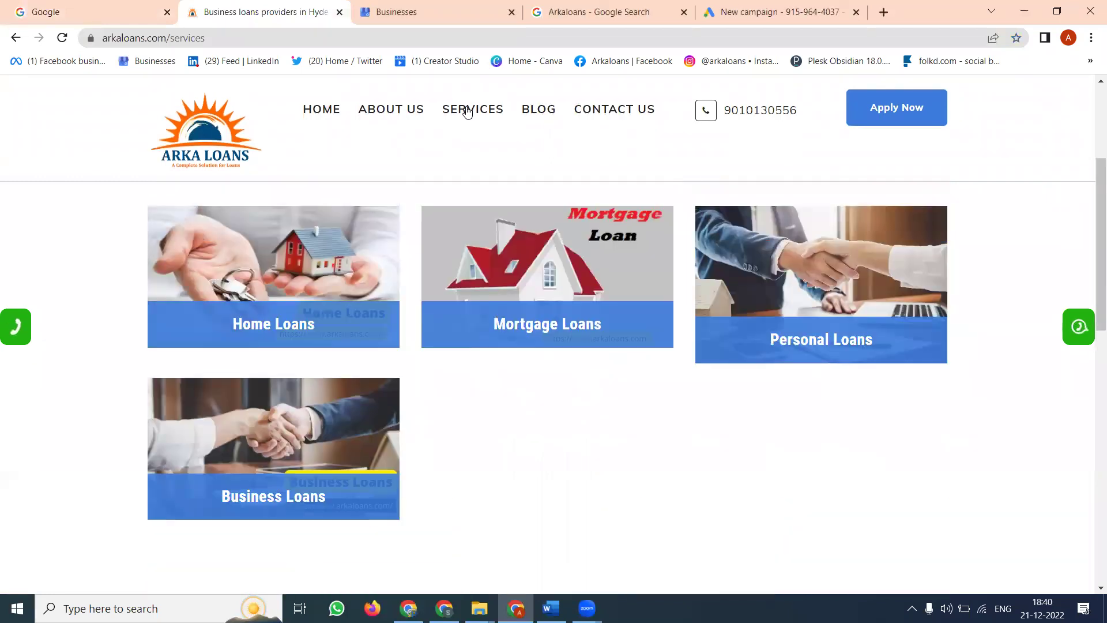
Step: Review the verified Arkaloans listing and its Google Search results panel
left_click(435, 11)
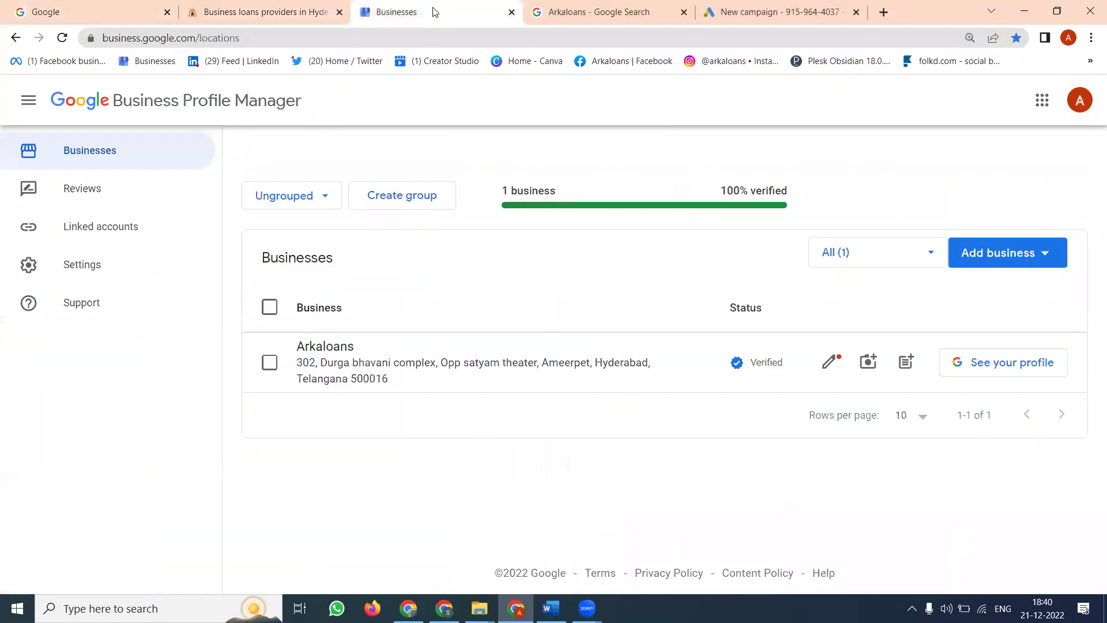
left_click(586, 9)
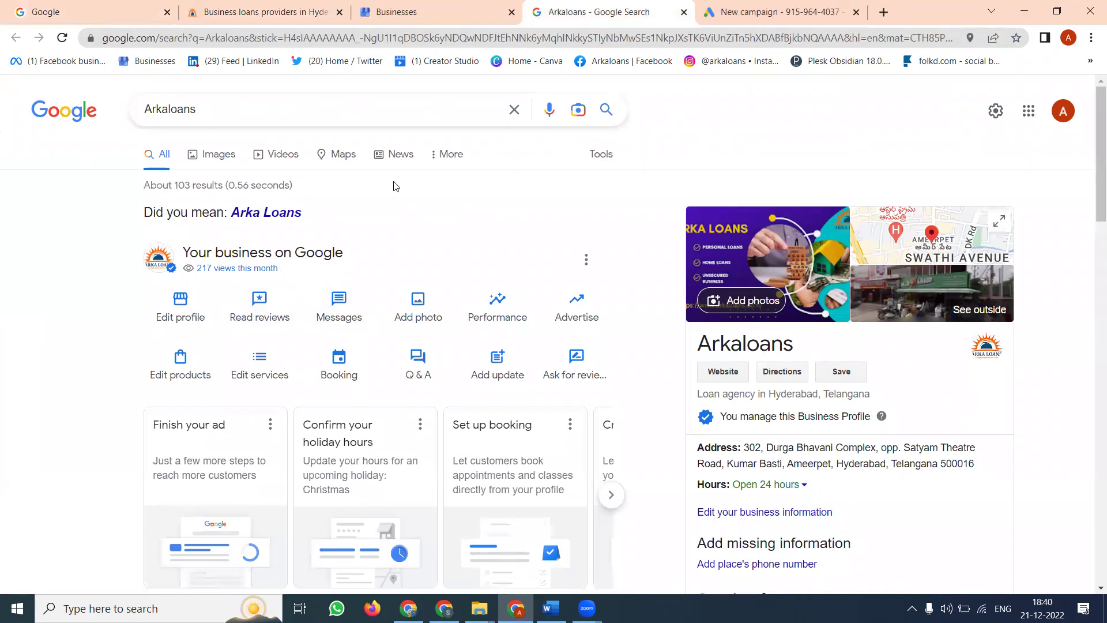
scroll(395, 185, "down", 1)
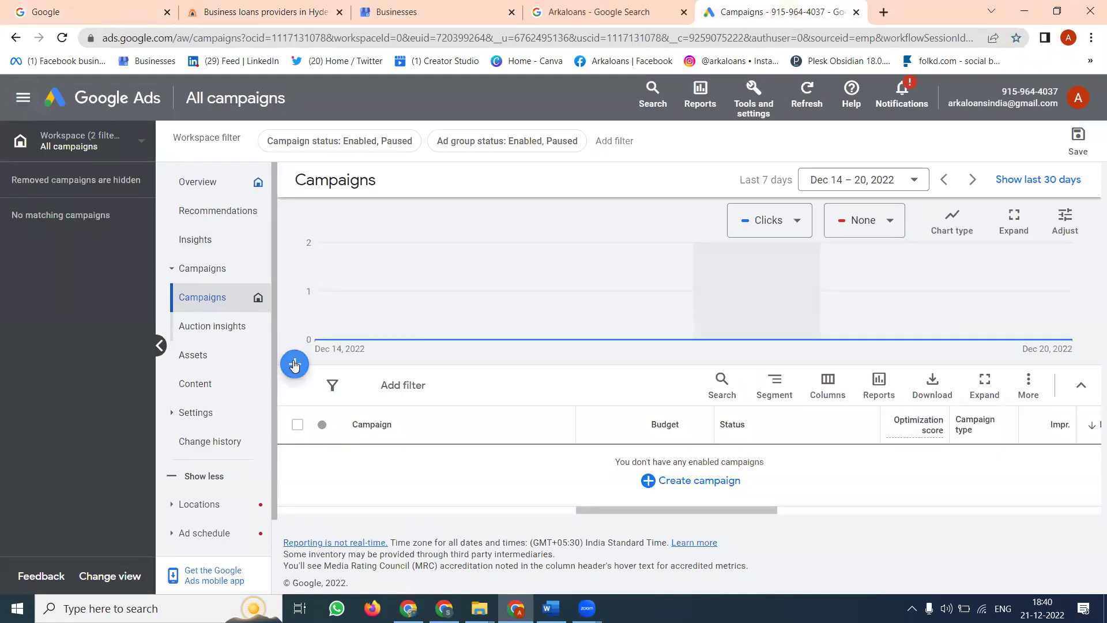
Step: Begin a new Smart campaign without goal guidance, with the Arkaloans website URL prefilled
left_click(295, 364)
left_click(366, 376)
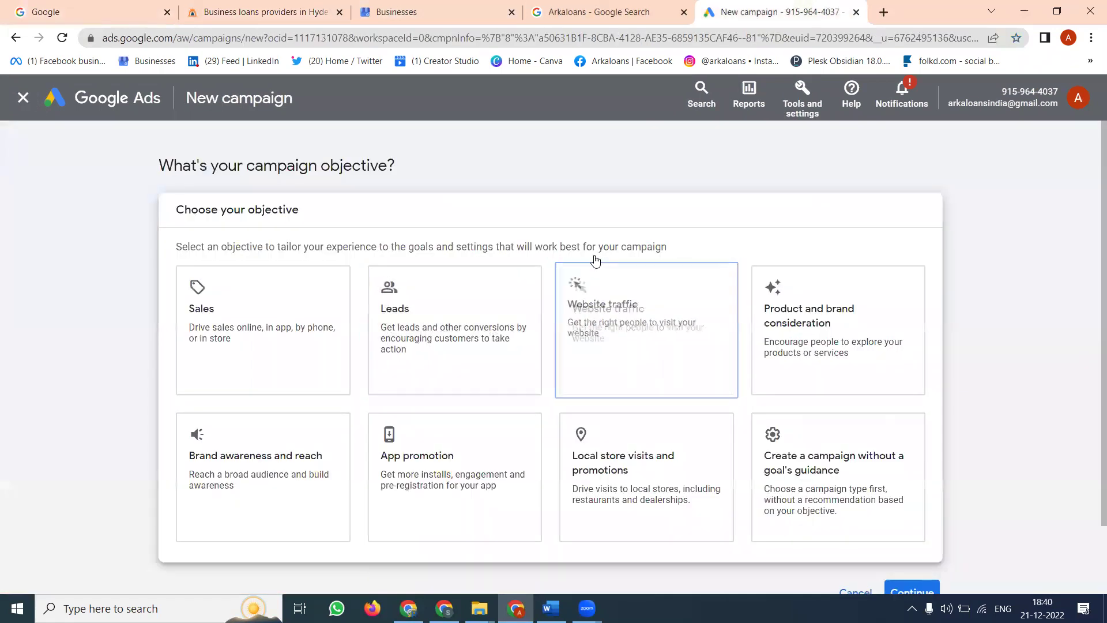
scroll(594, 259, "down", 2)
left_click(909, 378)
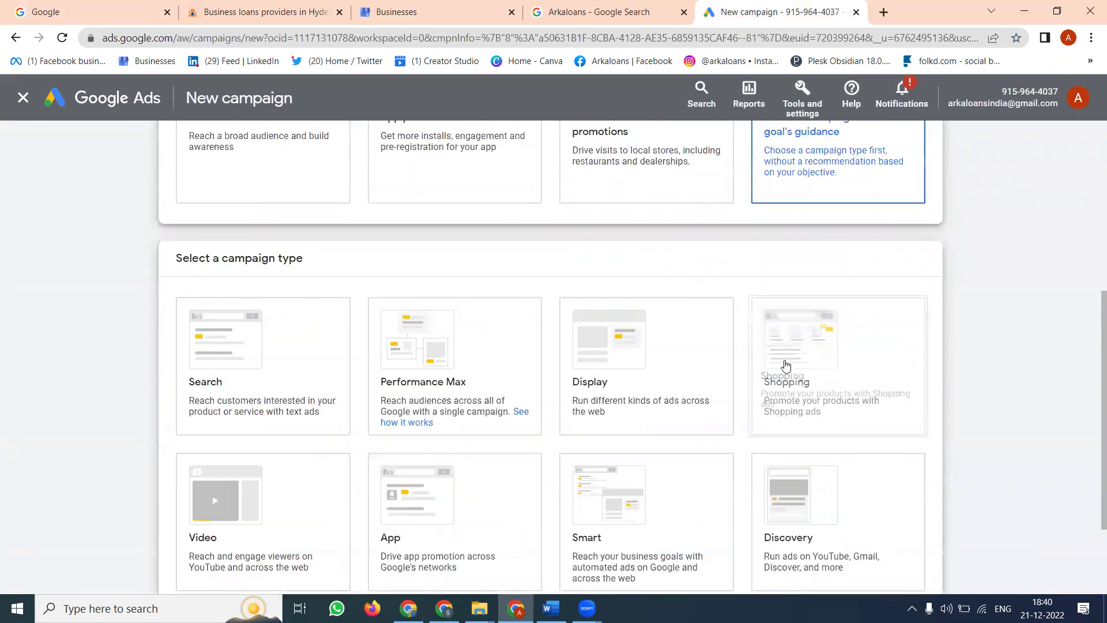
left_click(606, 419)
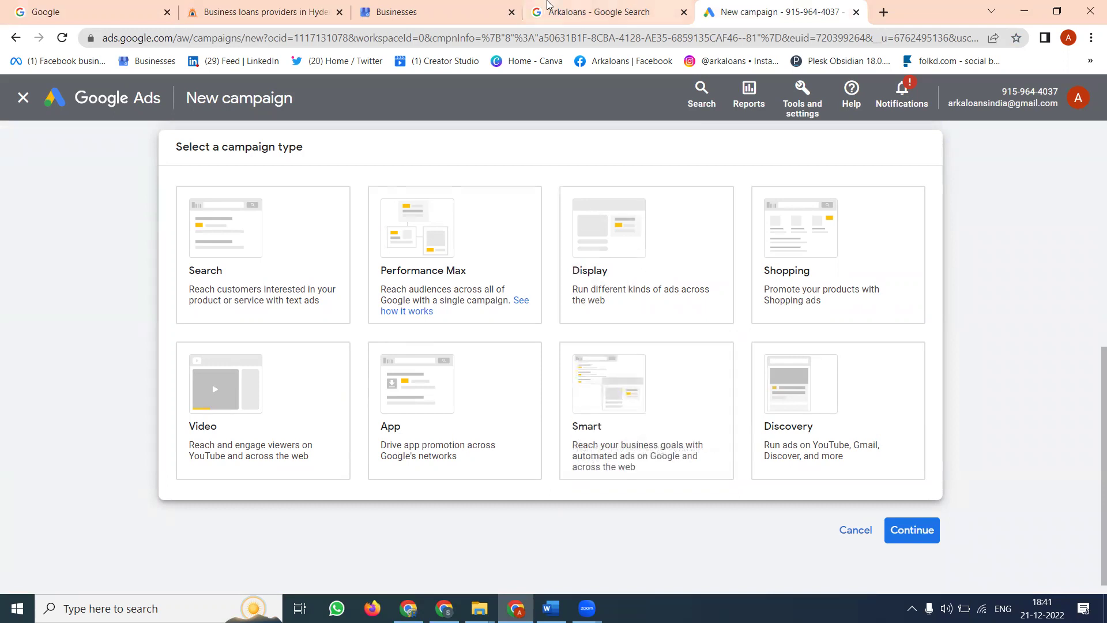
left_click(554, 11)
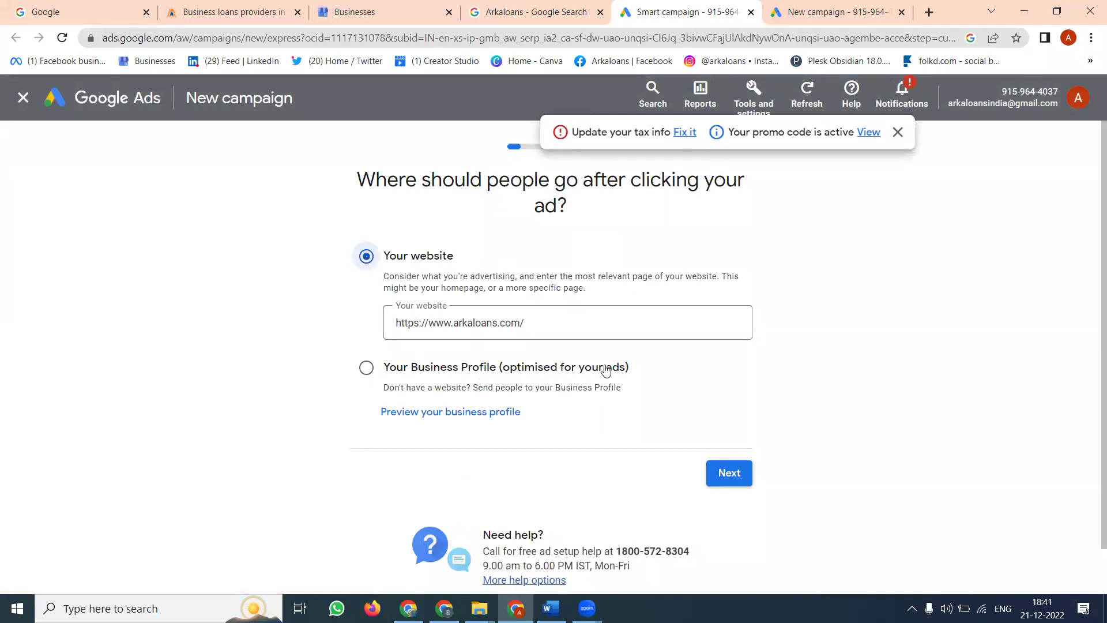
left_click(508, 413)
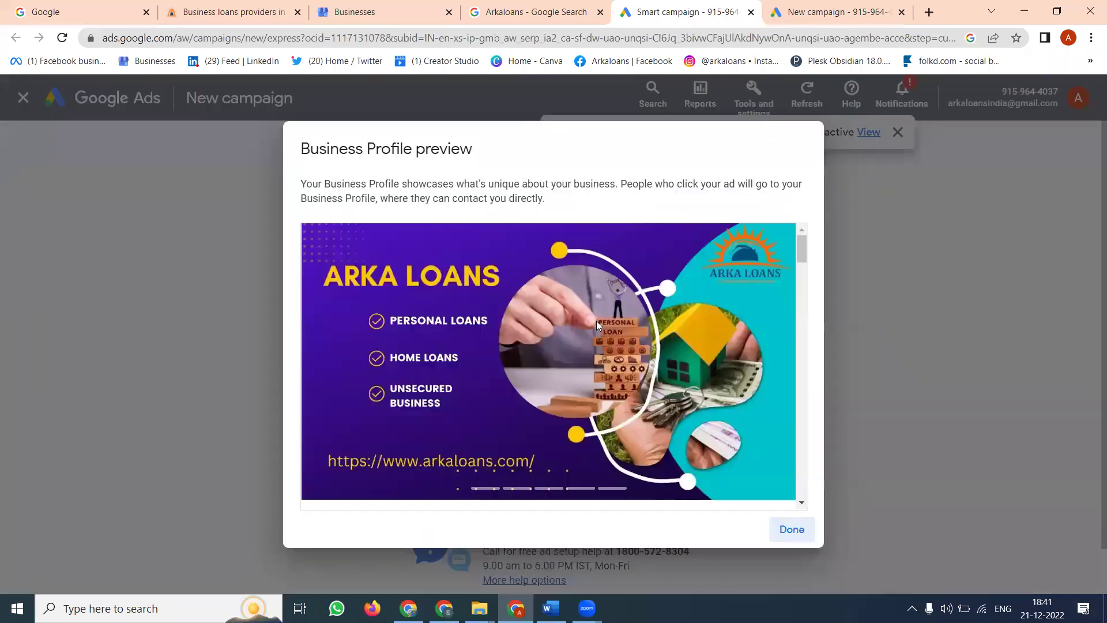
scroll(596, 320, "down", 2)
scroll(590, 308, "down", 1)
scroll(390, 294, "down", 1)
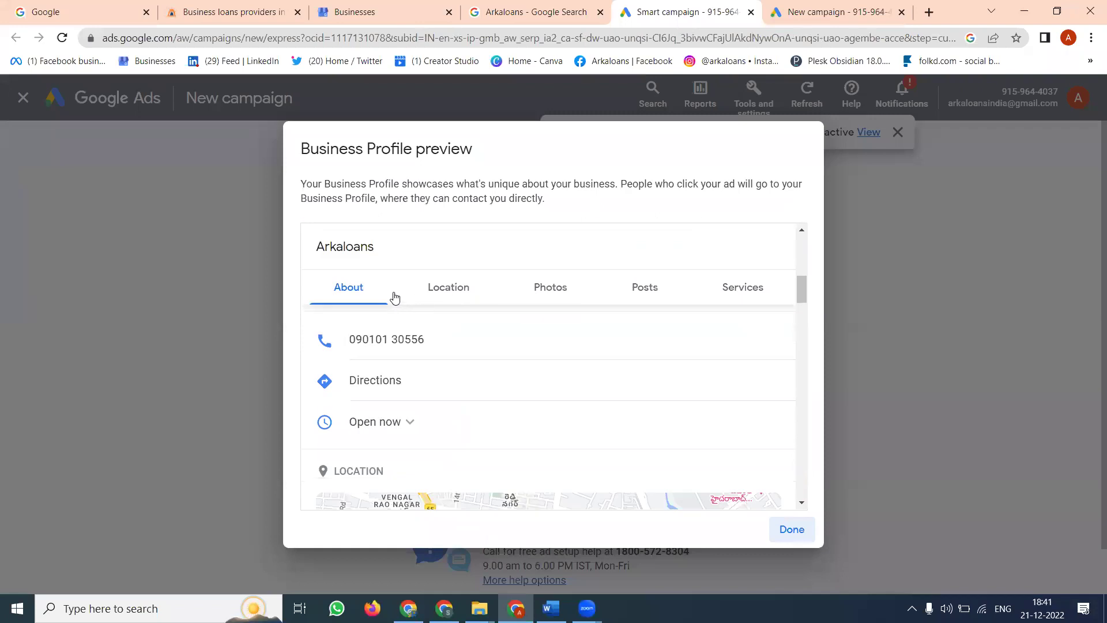
scroll(393, 296, "up", 1)
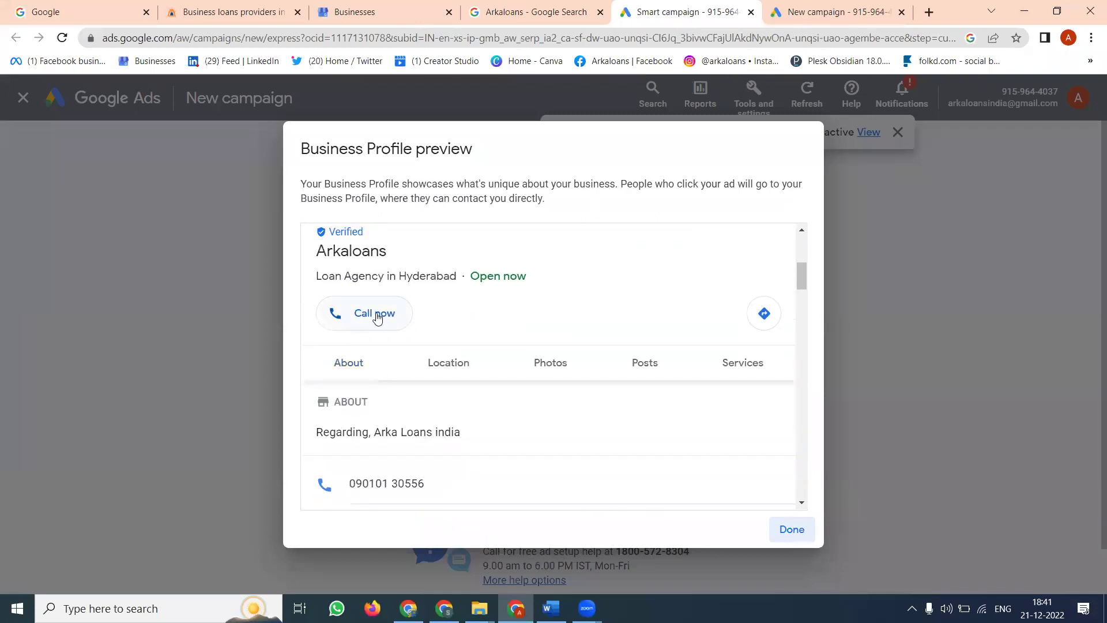
scroll(505, 316, "down", 2)
scroll(505, 316, "down", 1)
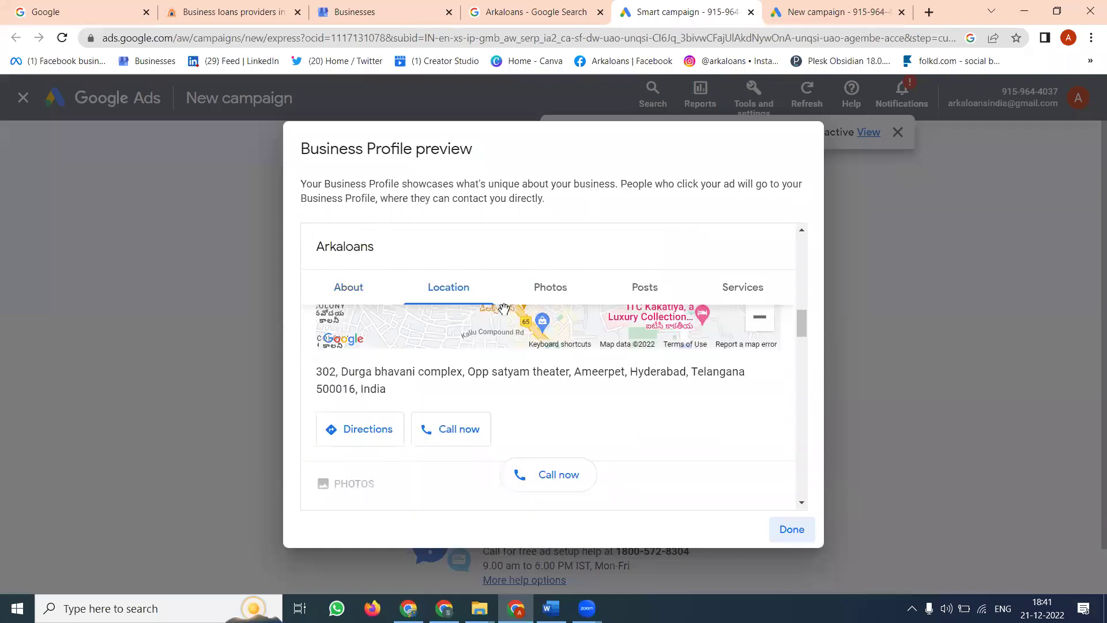
scroll(505, 316, "down", 1)
scroll(505, 316, "down", 1)
scroll(505, 315, "down", 2)
scroll(505, 315, "down", 1)
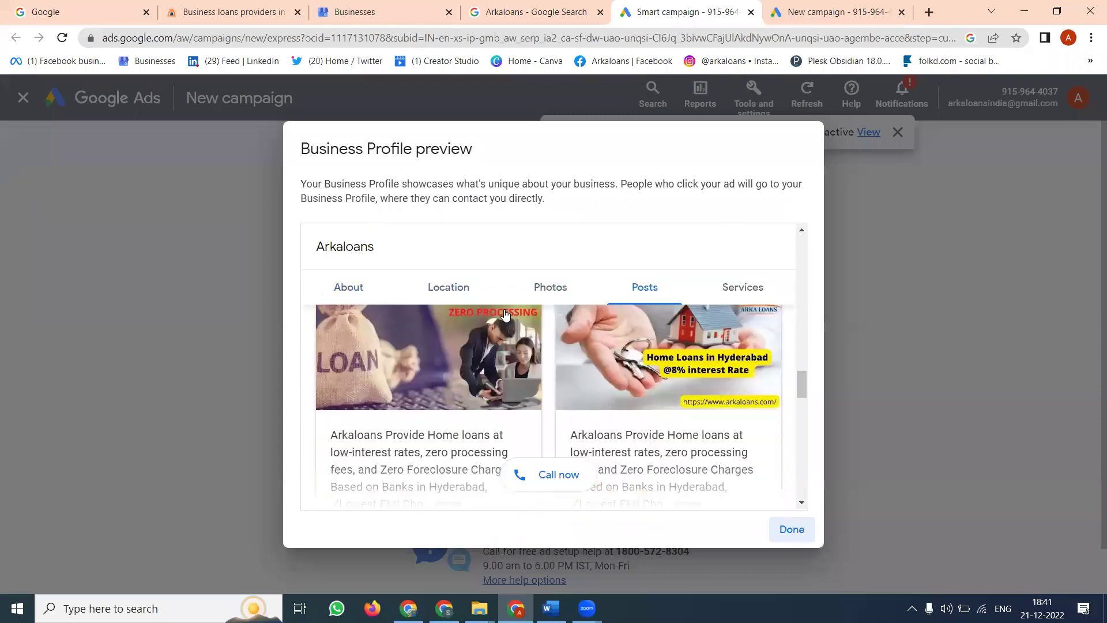
scroll(505, 316, "down", 1)
scroll(505, 316, "down", 2)
scroll(505, 316, "down", 1)
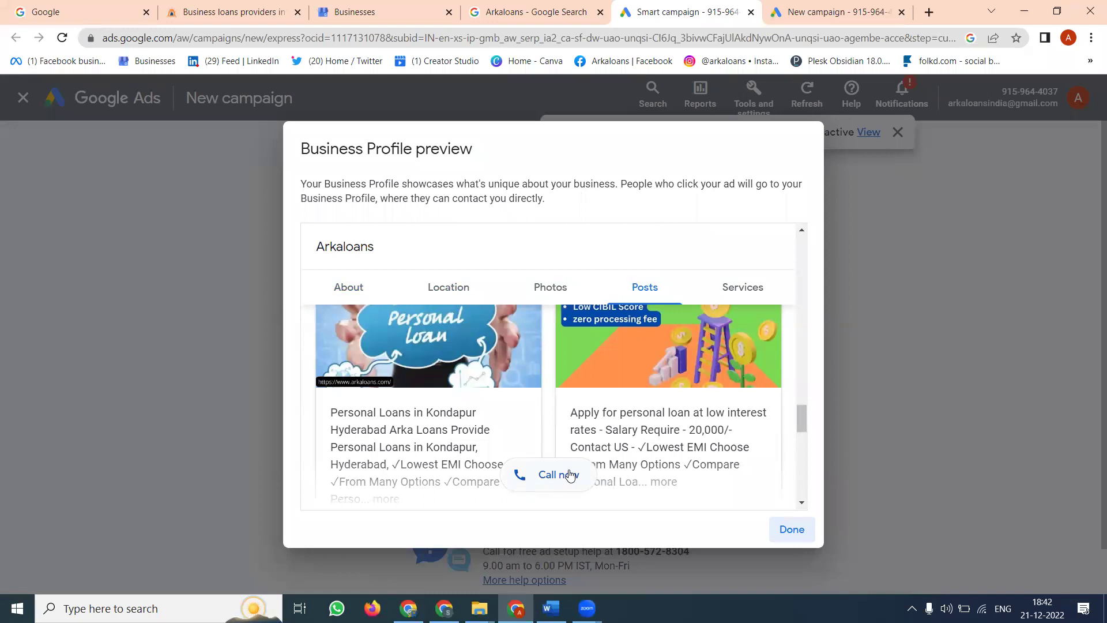
left_click(791, 530)
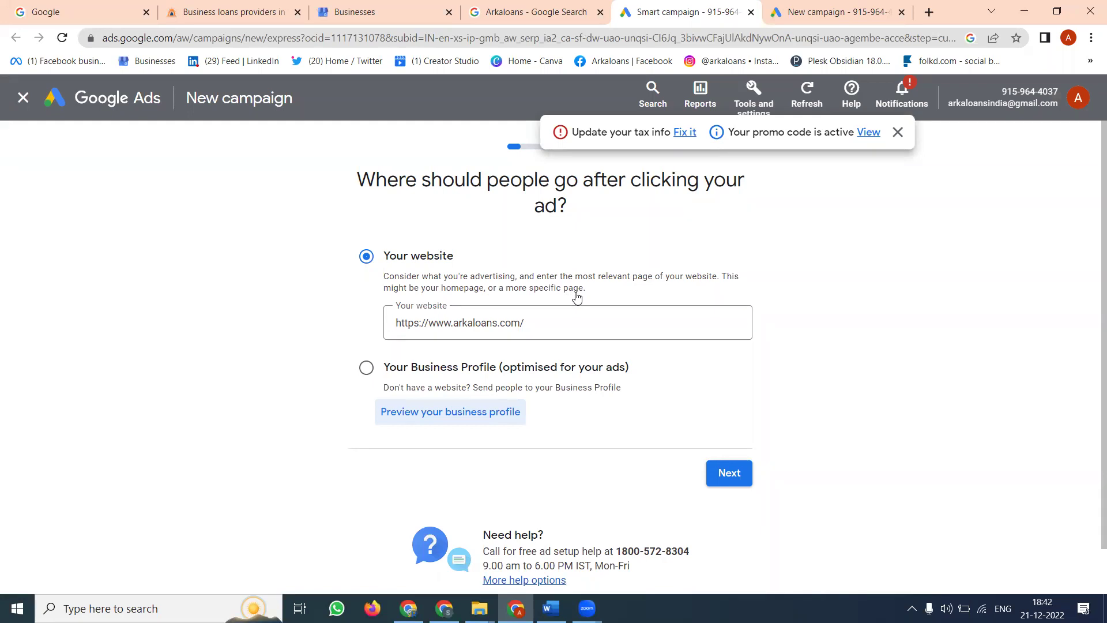
Step: Set the ad destination to 'Your Business Profile (optimised for your ads)' and continue
left_click(366, 367)
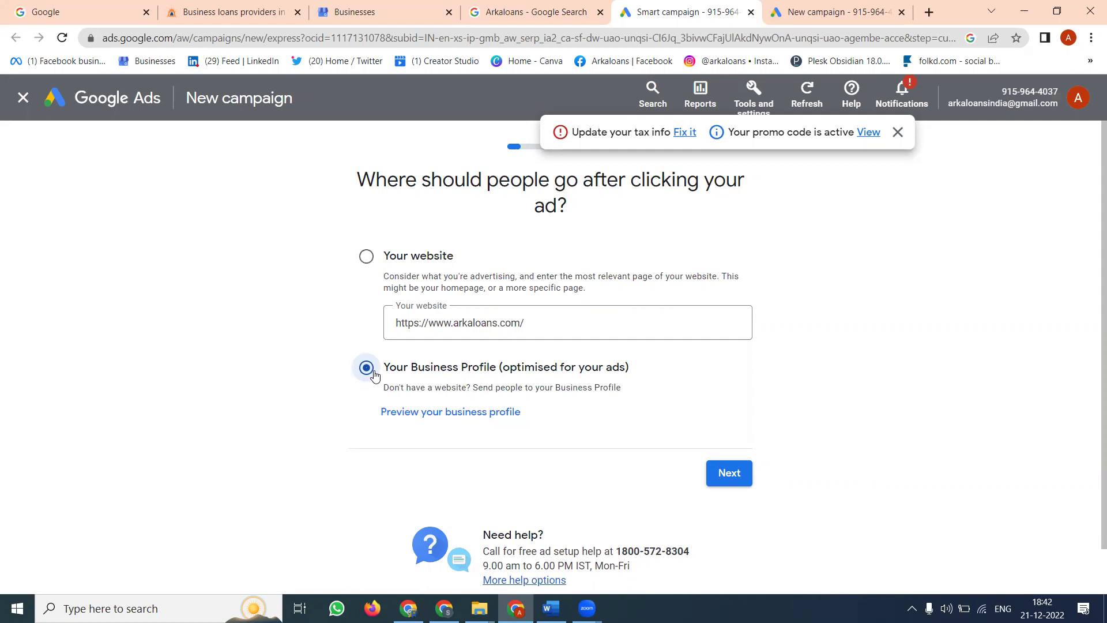
left_click(724, 474)
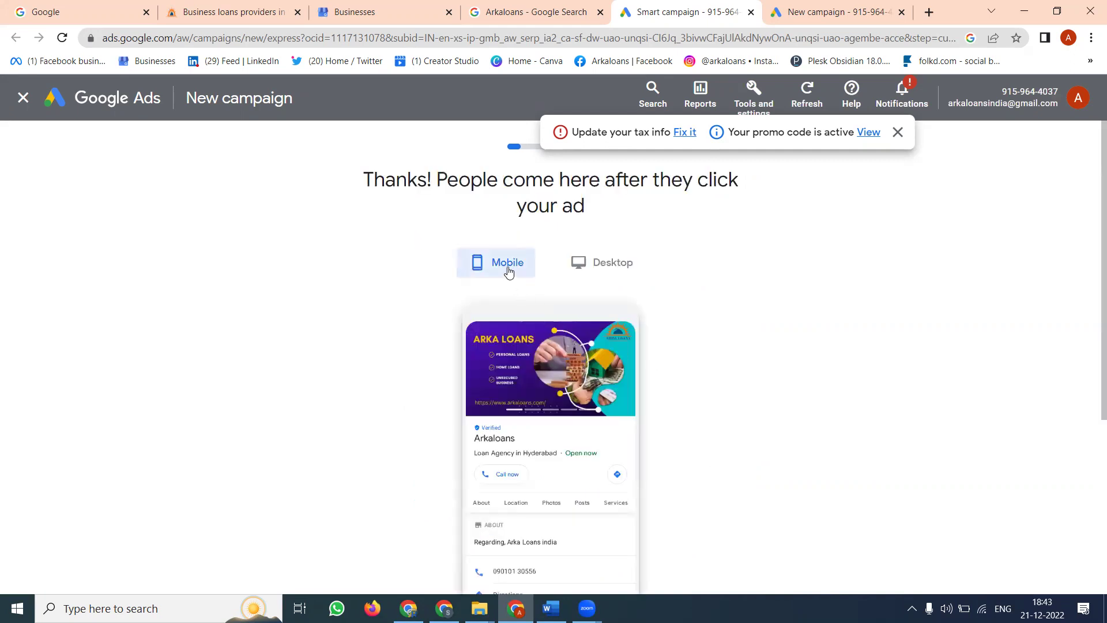
Step: Check the Business Profile landing preview in desktop layout, then continue
left_click(608, 263)
scroll(728, 249, "down", 5)
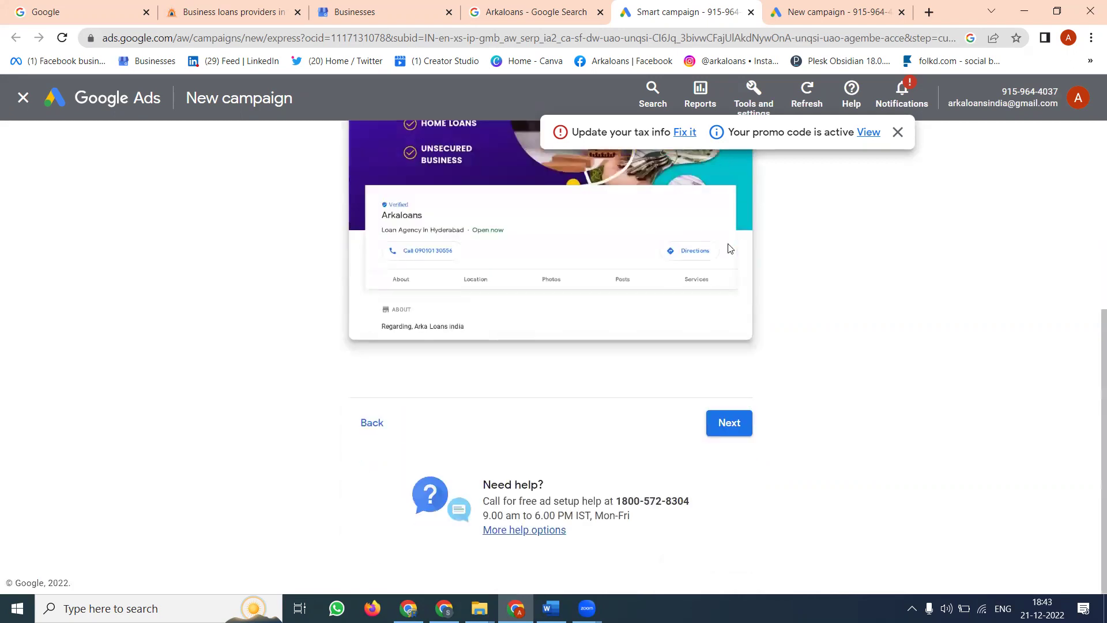
left_click(729, 429)
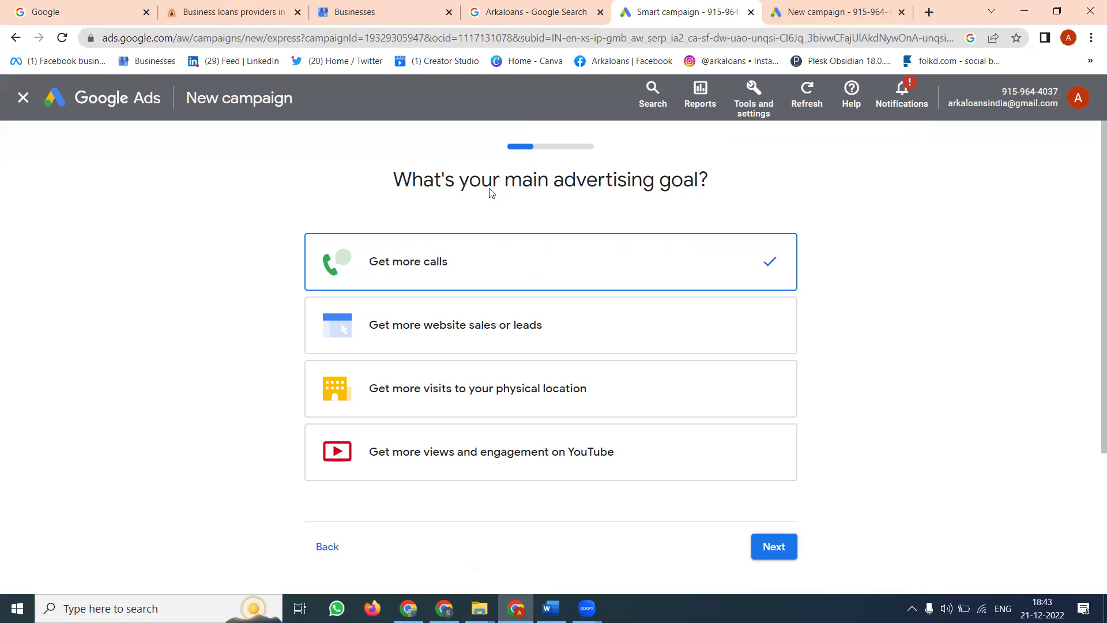
Step: Choose 'Get more visits to your physical location' as the campaign goal and continue
left_click(486, 15)
scroll(622, 204, "down", 1)
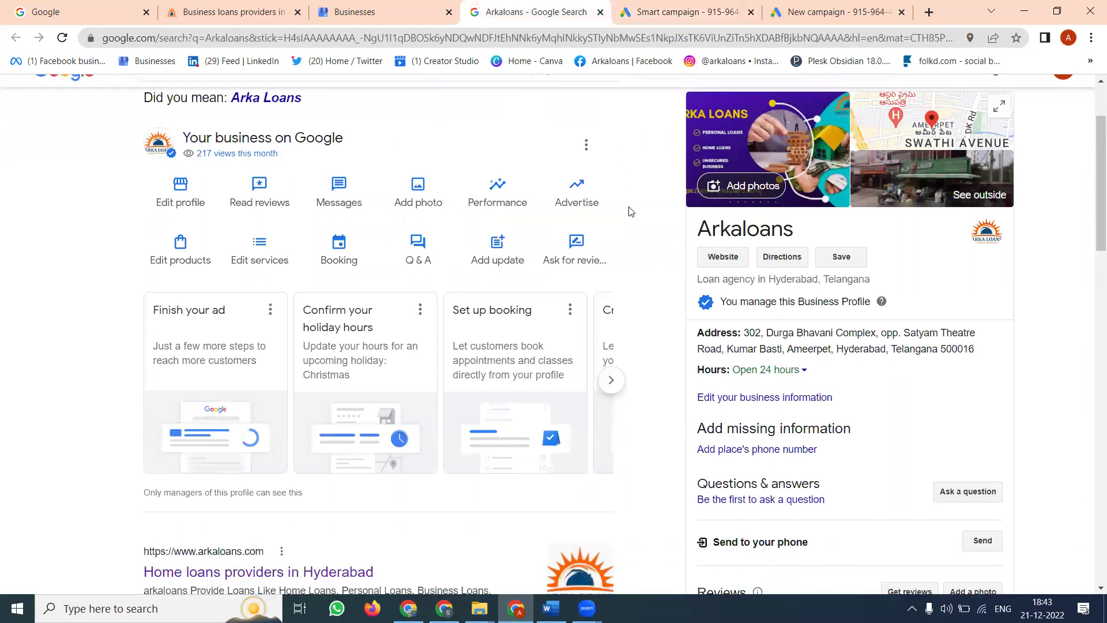
scroll(630, 210, "down", 2)
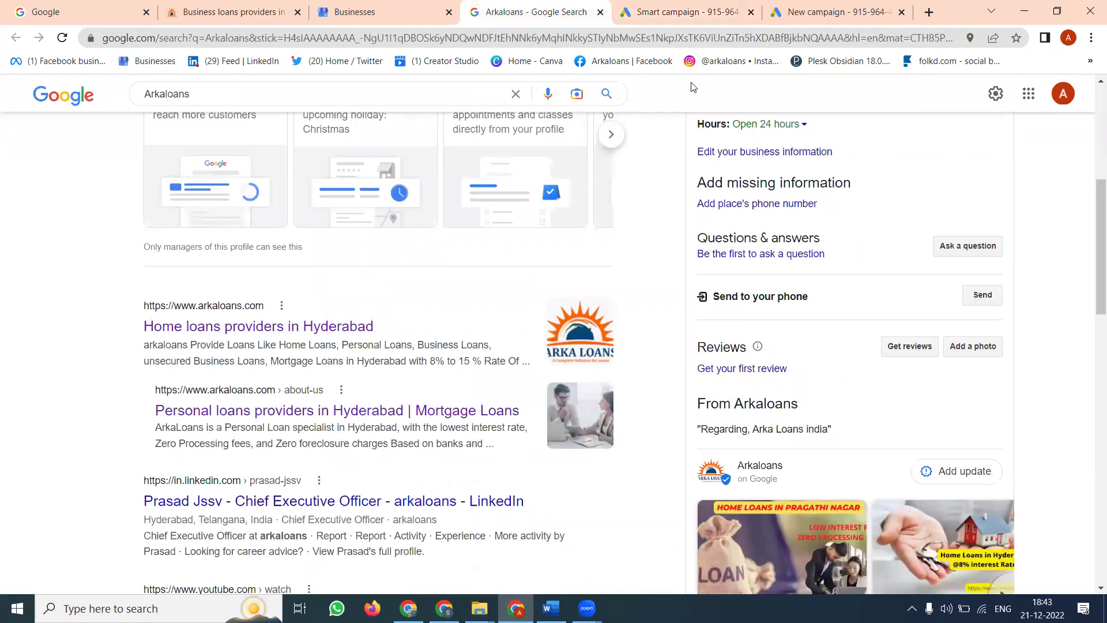
left_click(784, 15)
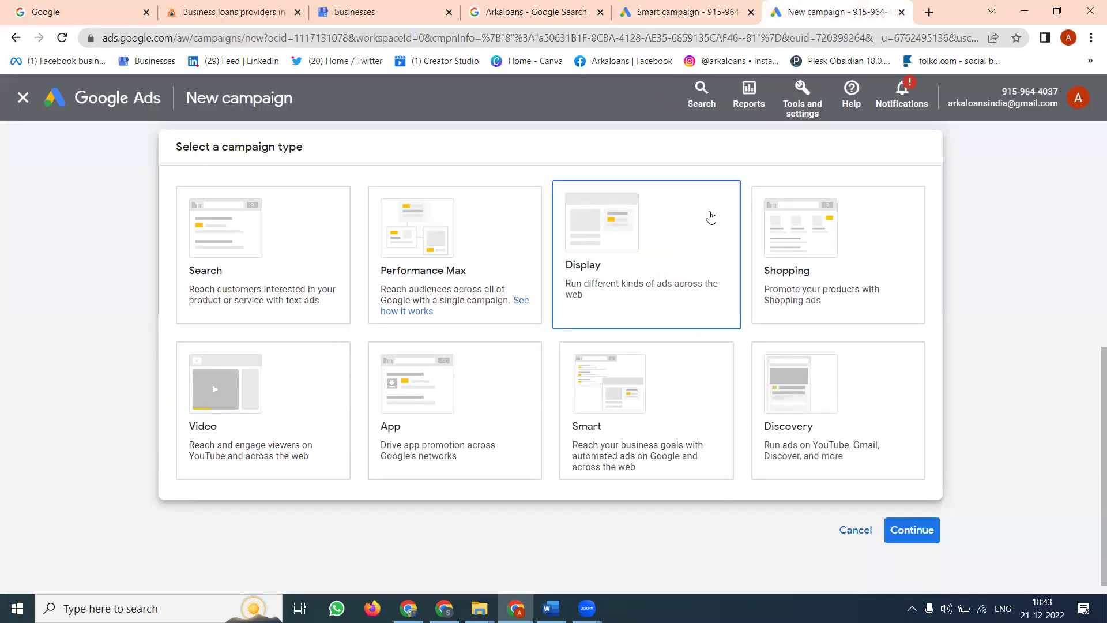
key("ctrl+shift+Tab")
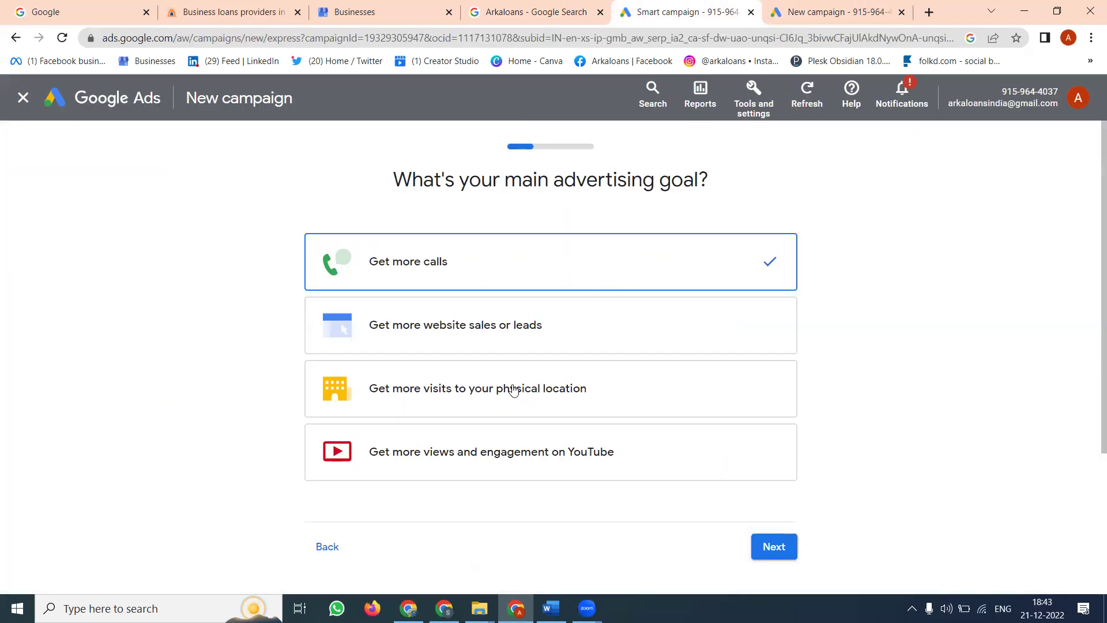
left_click(518, 387)
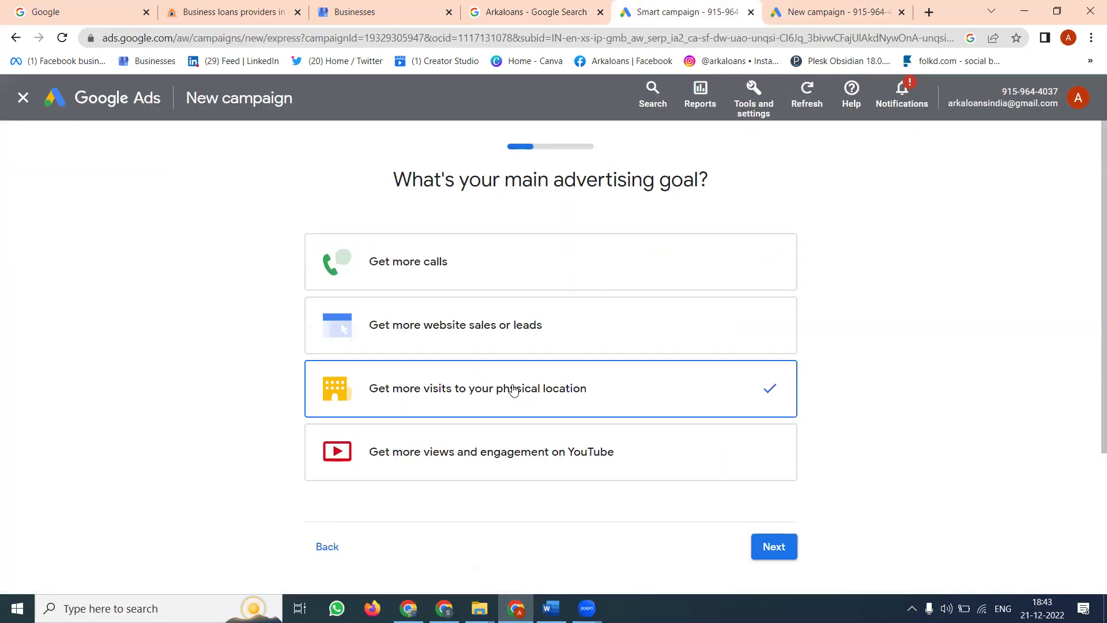
left_click(768, 544)
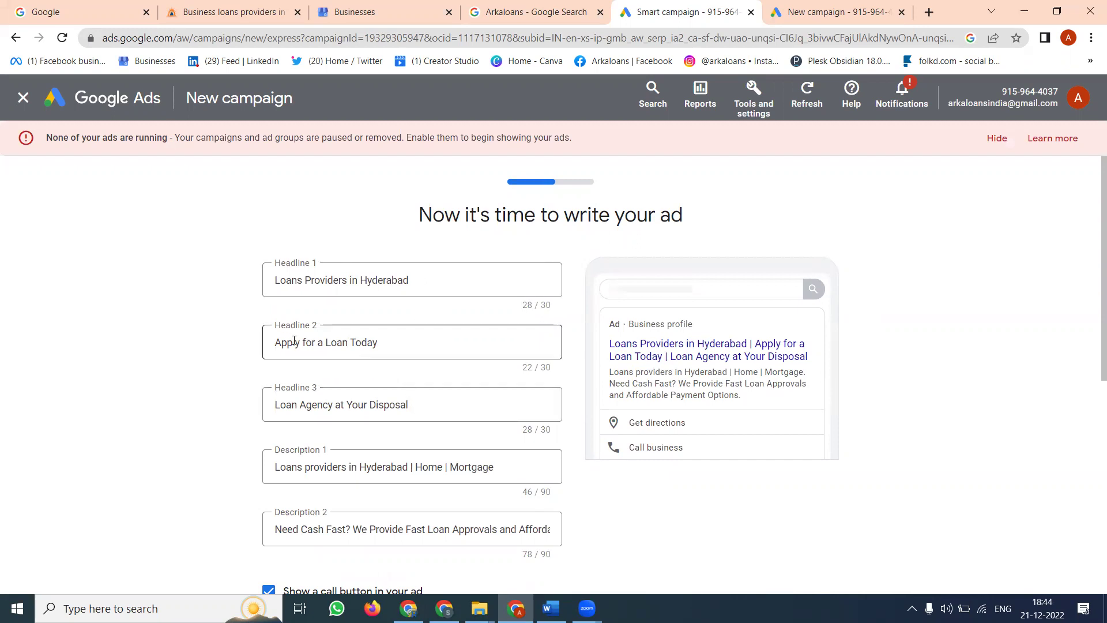
left_click(322, 342)
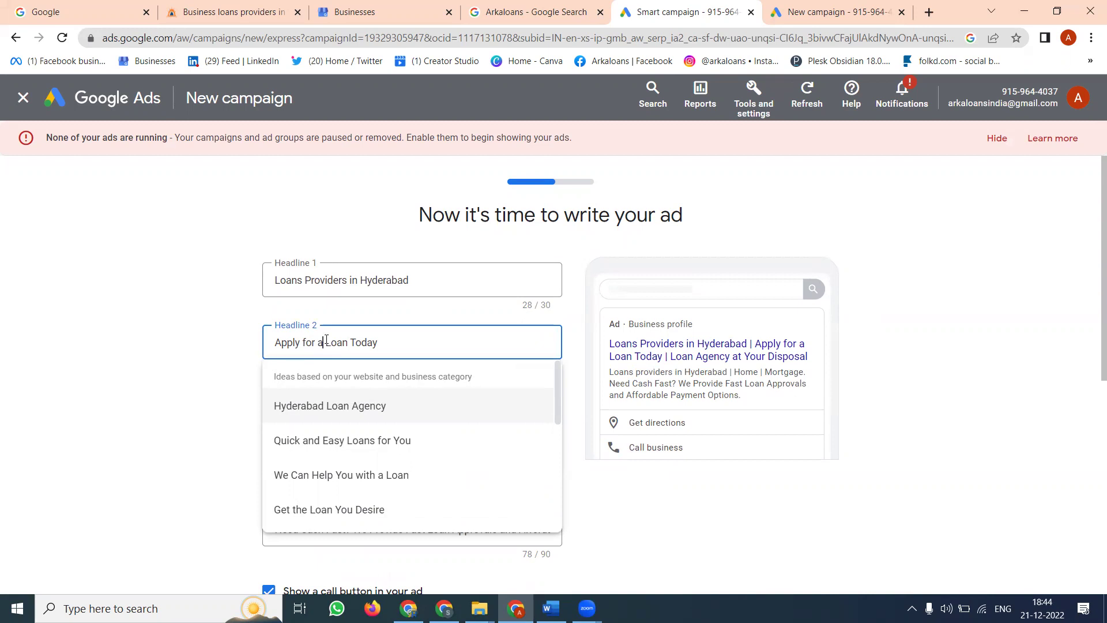
type("Home")
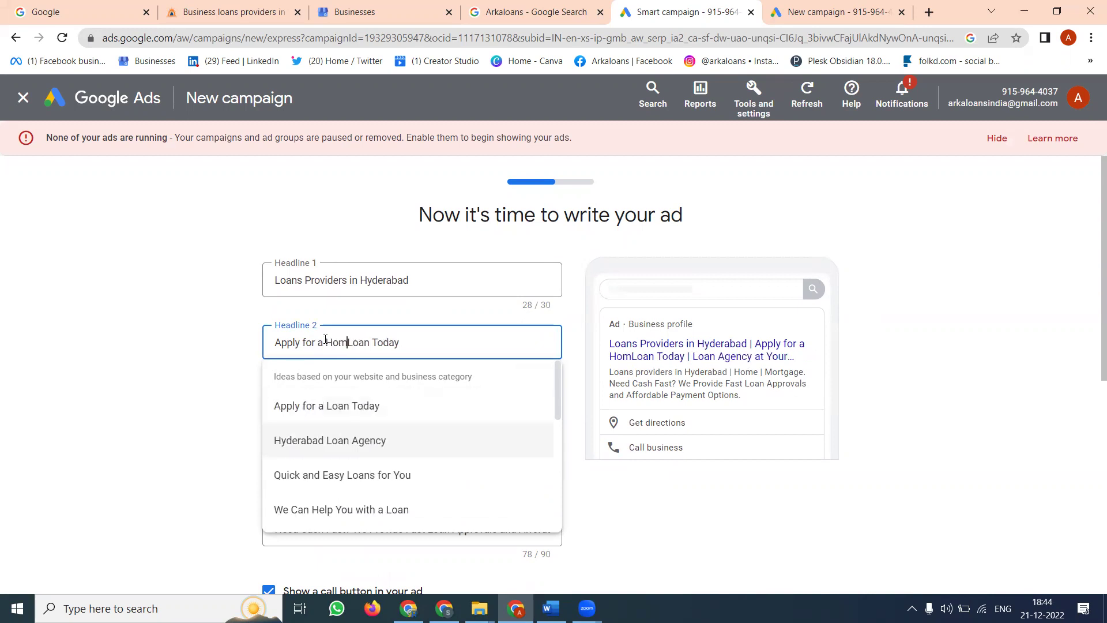
key("Escape")
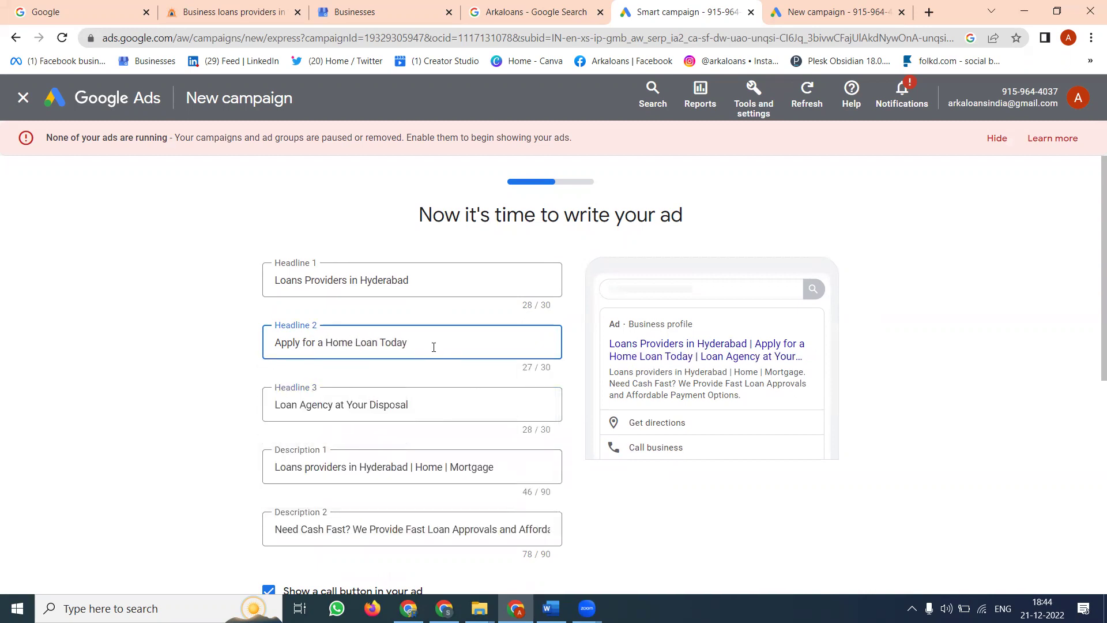
double_click(406, 342)
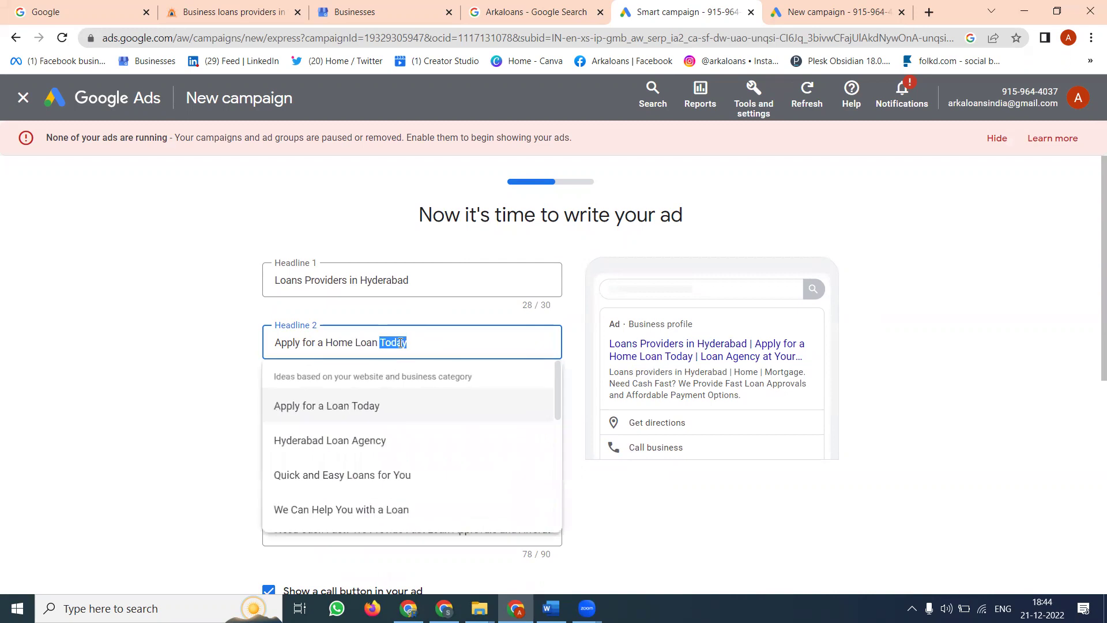
type("@8%")
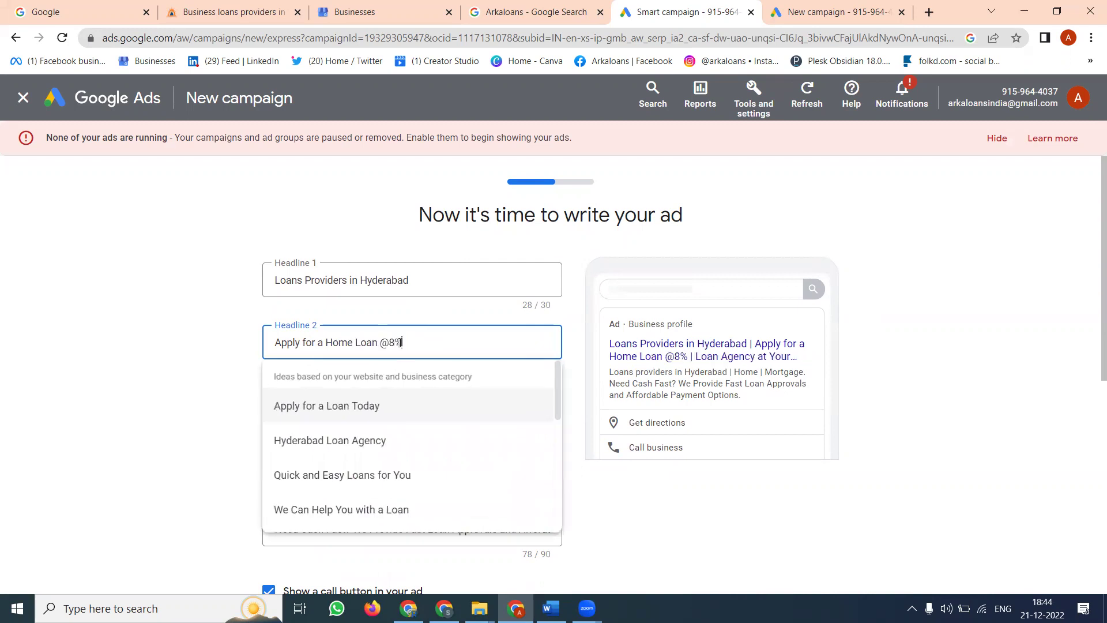
left_click(224, 365)
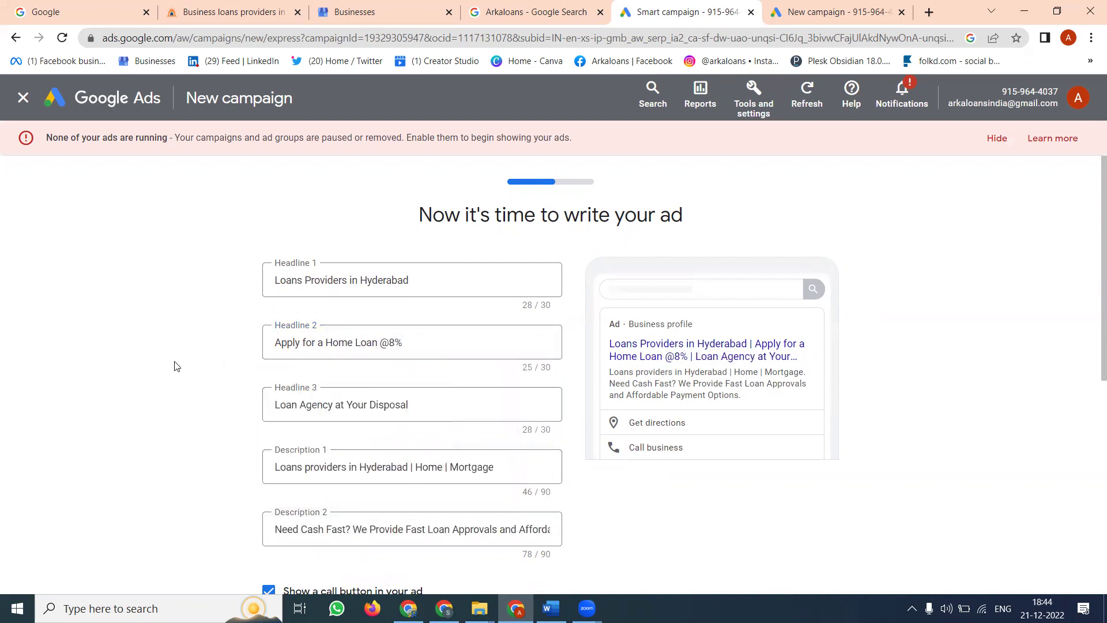
triple_click(289, 404)
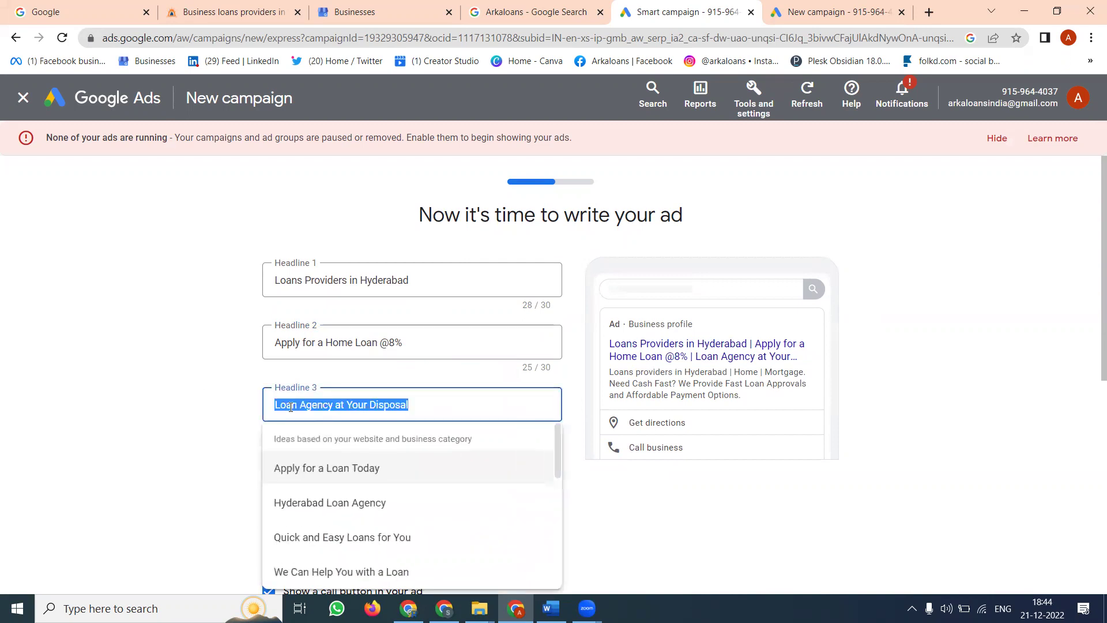
type("Per")
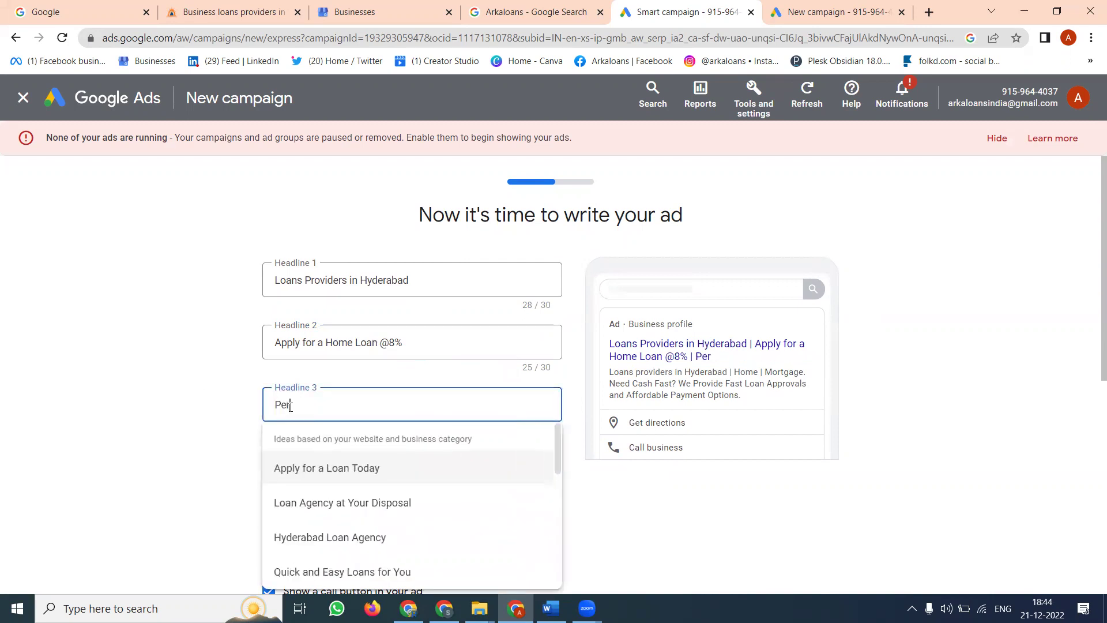
type("sonal Loans ")
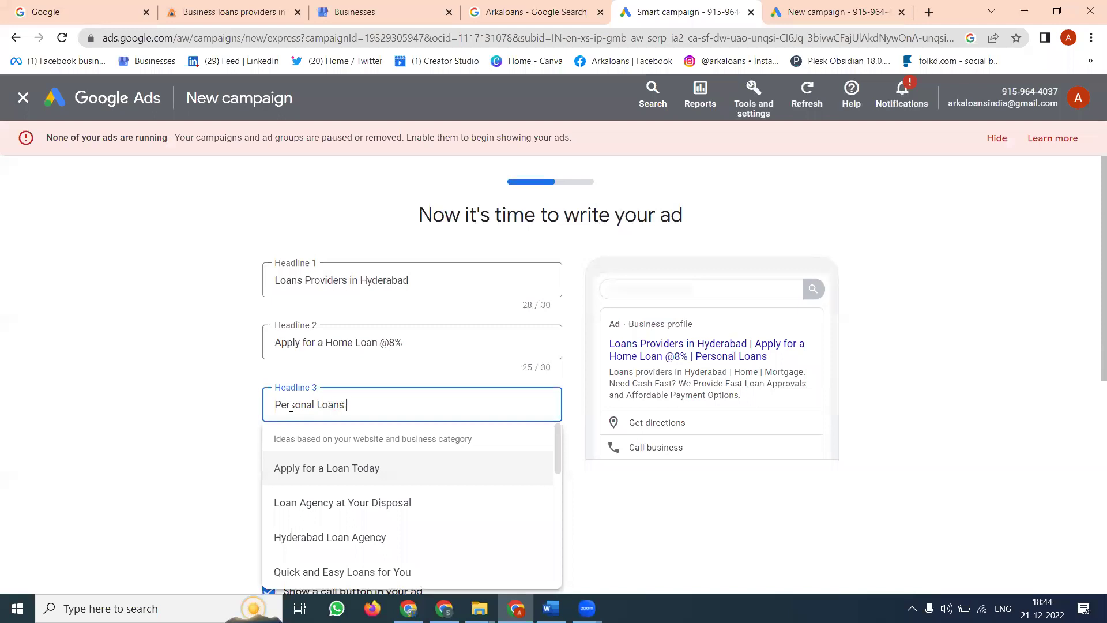
type("1.")
type("0")
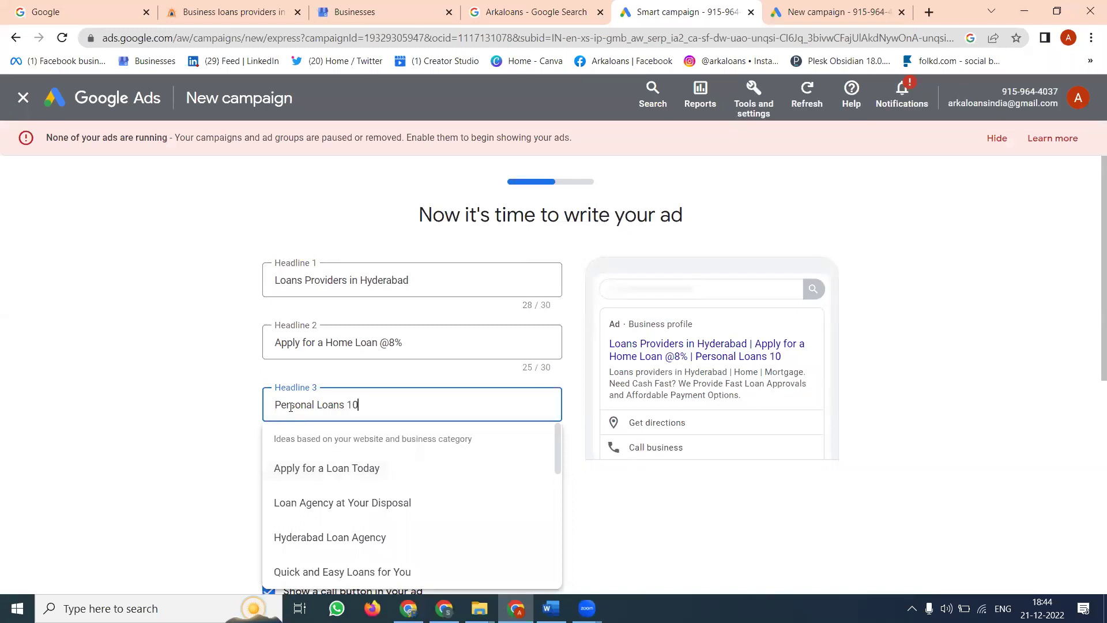
type(".75")
type("%")
key("Left")
key("Left")
type("@")
left_click(161, 390)
scroll(216, 357, "down", 3)
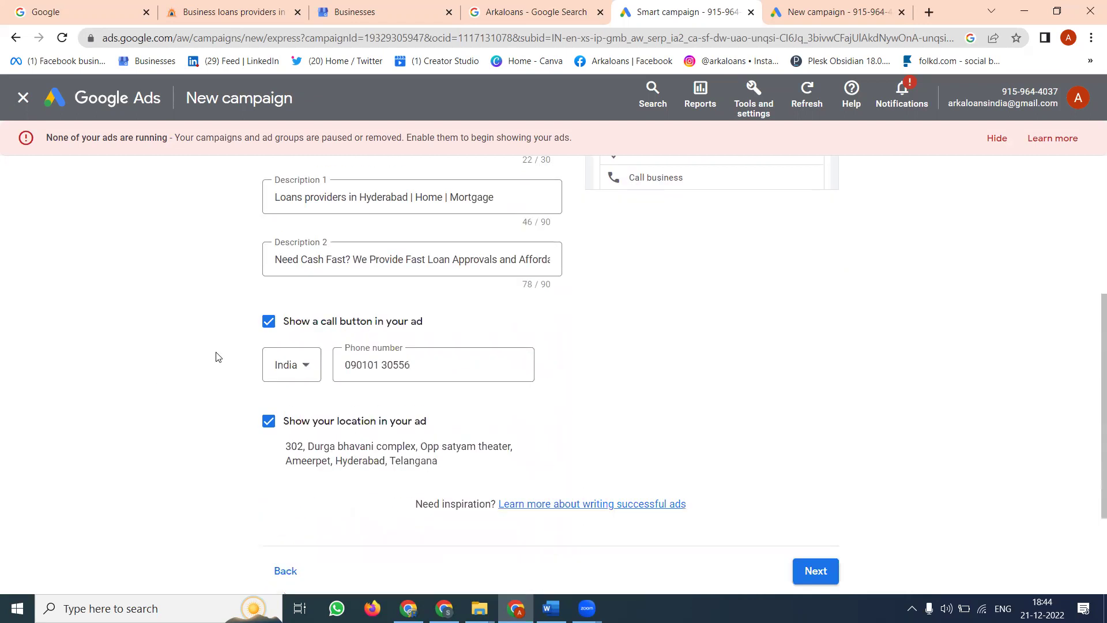
Step: Replace Description 1 with a line promoting personal and home loans at best rates
left_click(351, 198)
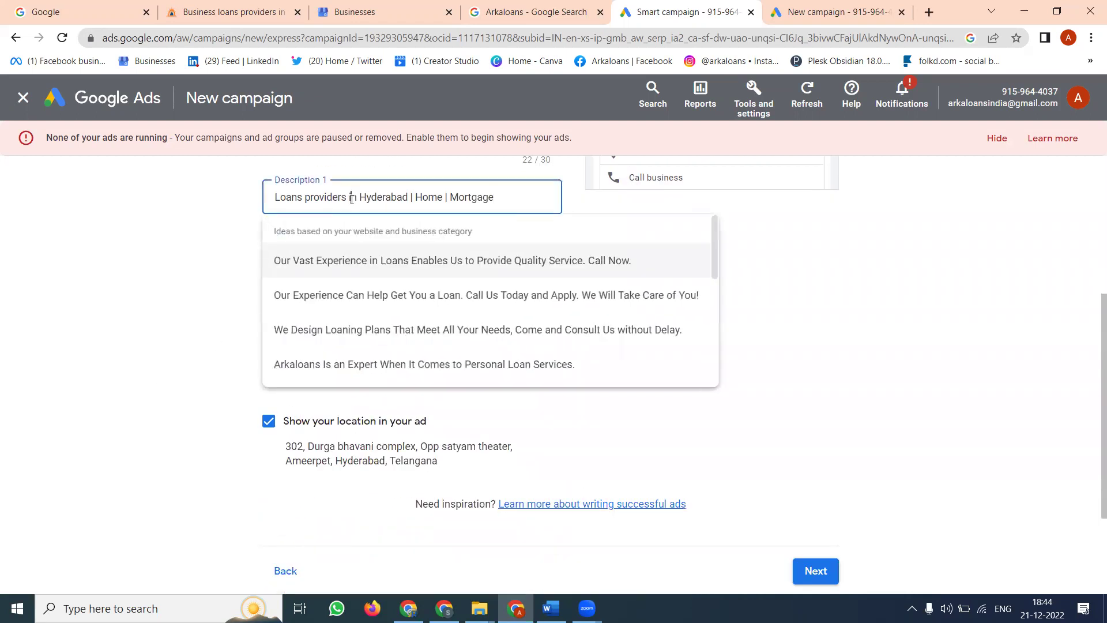
triple_click(352, 197)
type("arka")
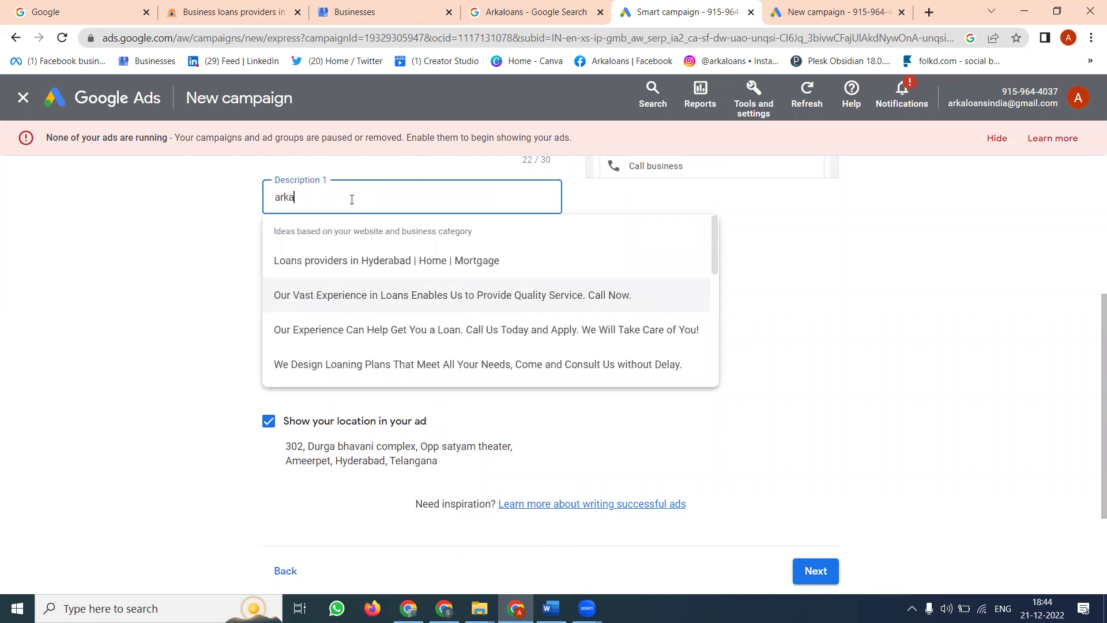
type("loans provi")
type("de persoanl l")
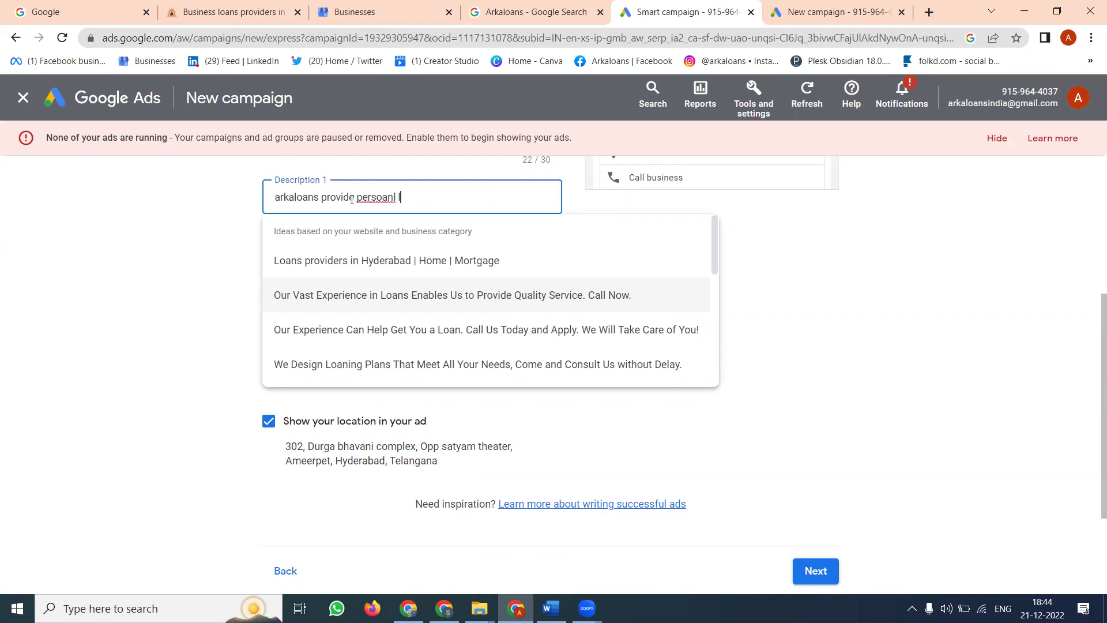
type("oan")
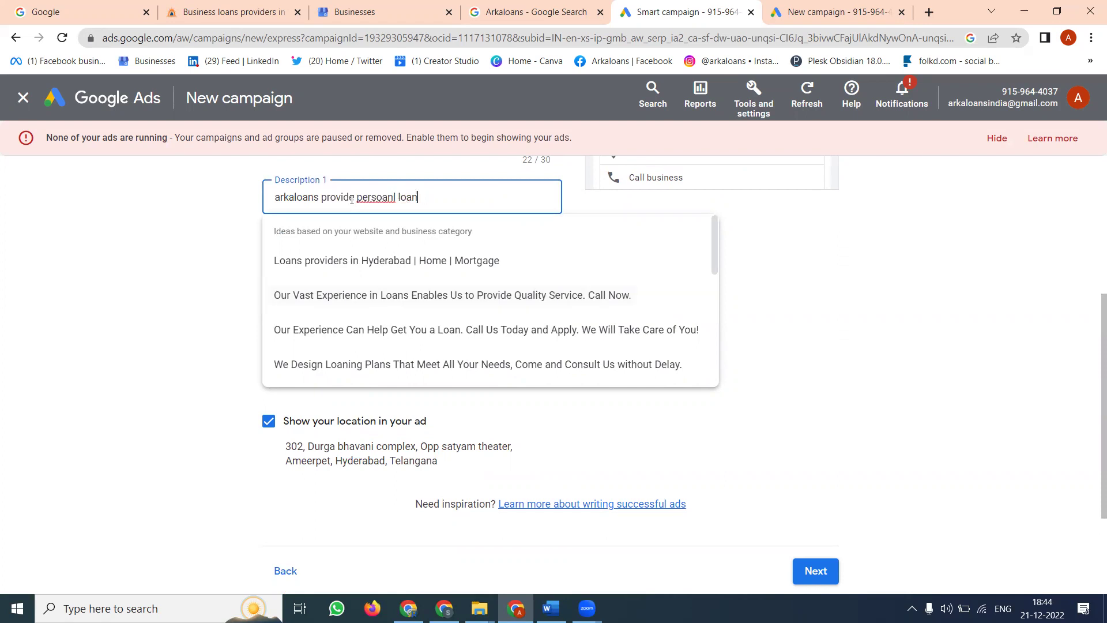
type("s and h")
type("ome loans ")
type("with")
type(" best rat")
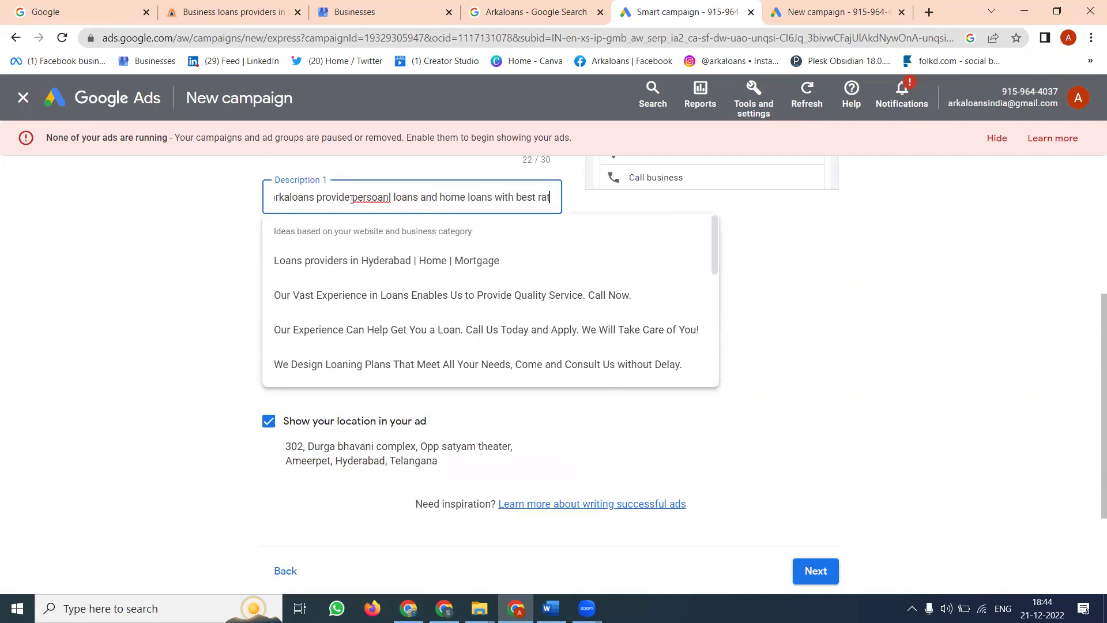
type("e of intr")
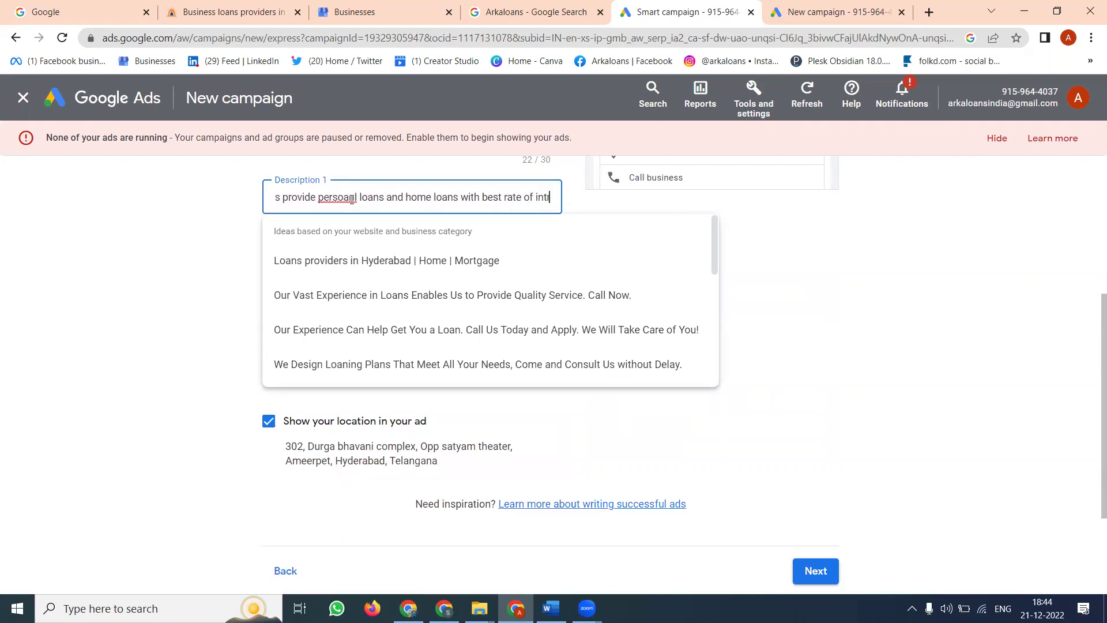
type("est")
left_click(70, 241)
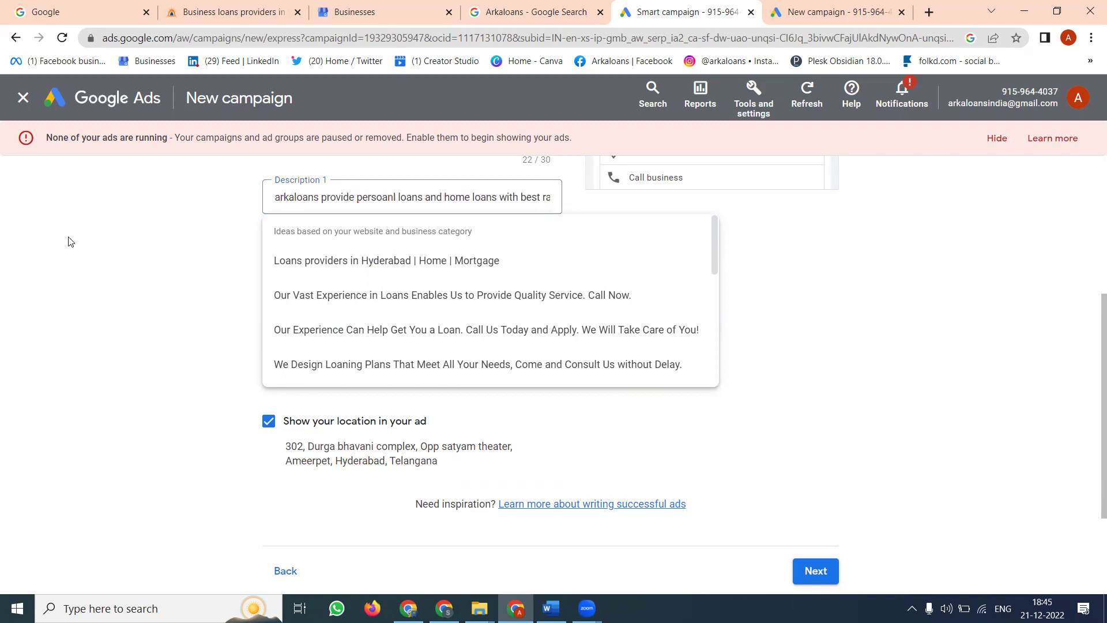
Step: Review Description 2, keep the call button, and re-enable 'Show your location in your ad'
left_click(396, 257)
key("ctrl+a")
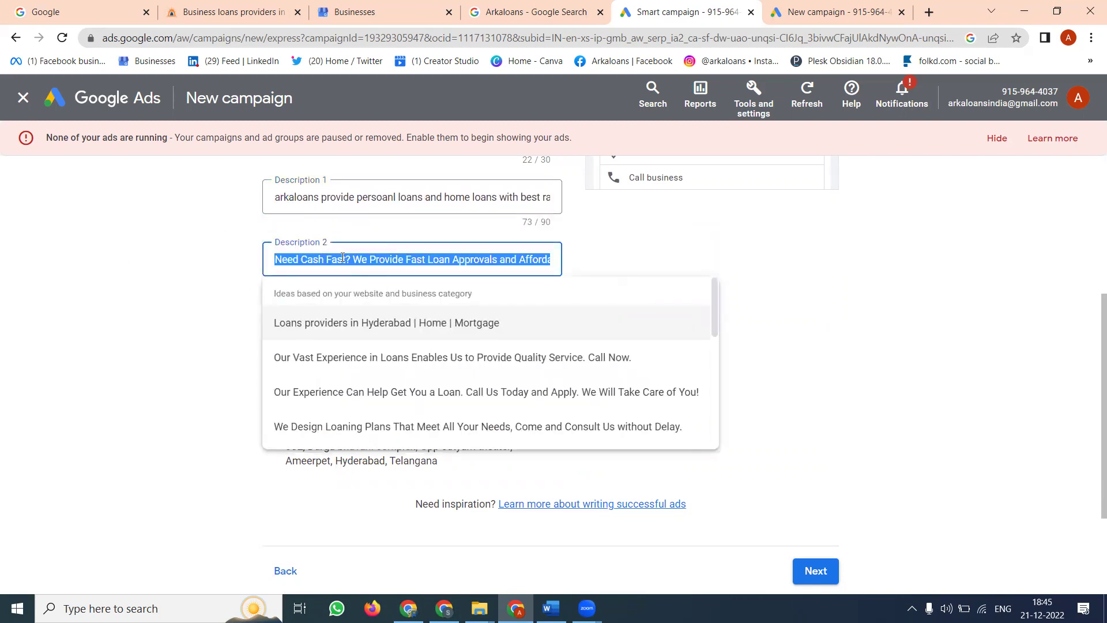
left_click(426, 260)
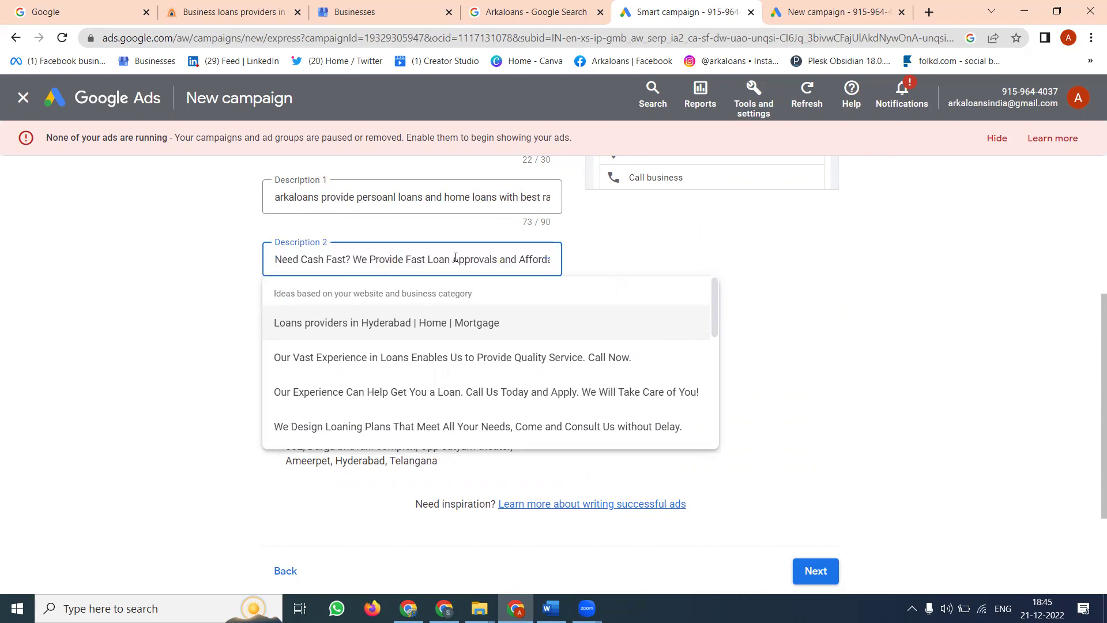
left_click_drag(499, 259, 554, 267)
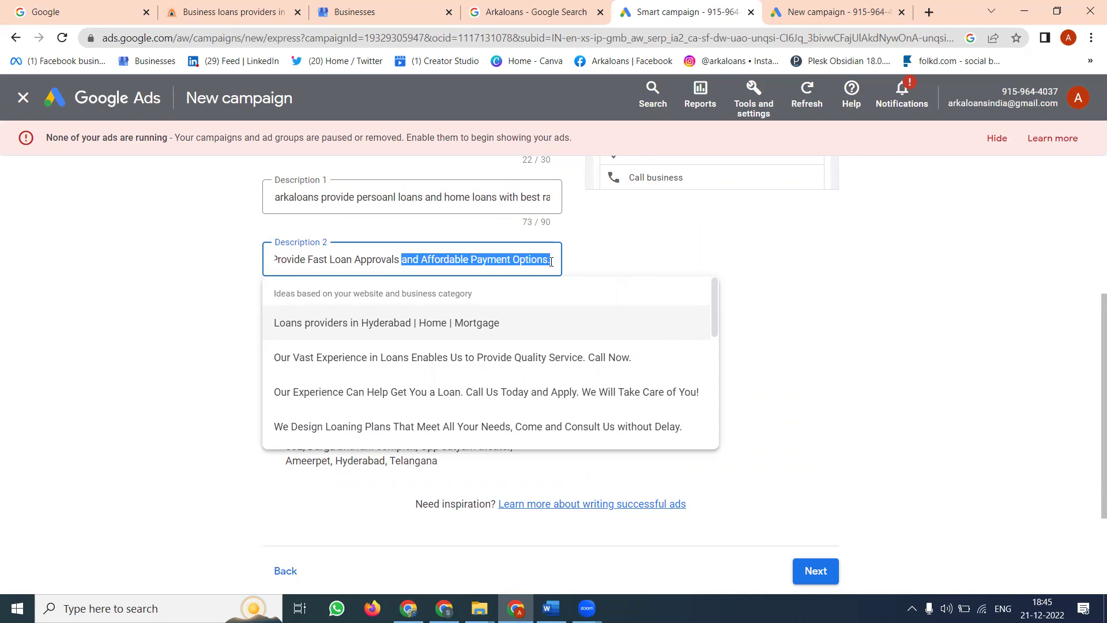
left_click(595, 270)
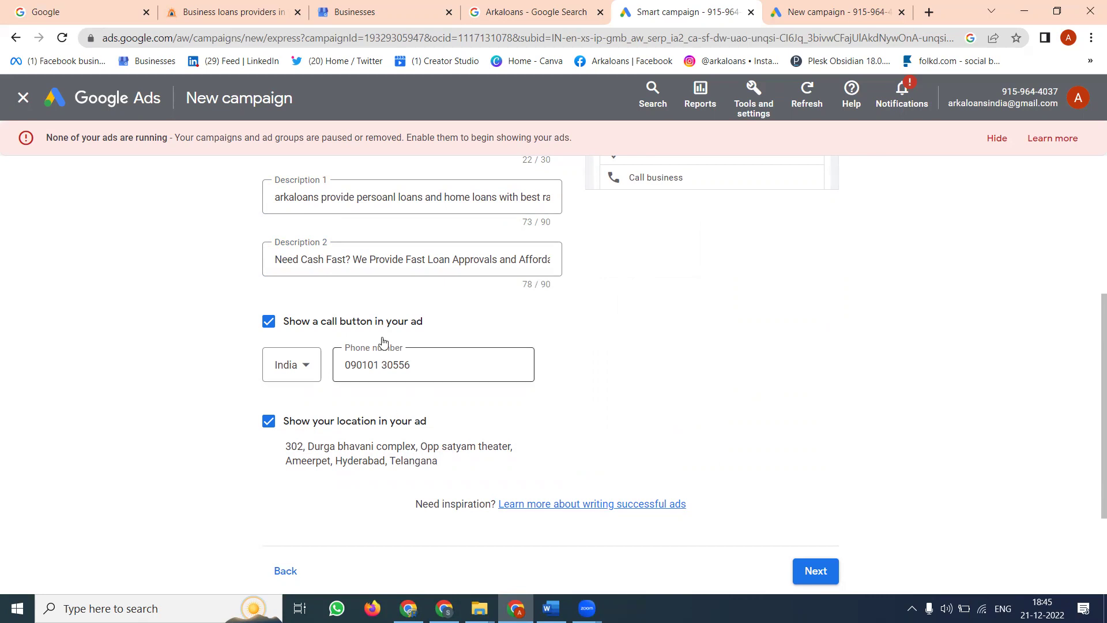
scroll(852, 372, "up", 3)
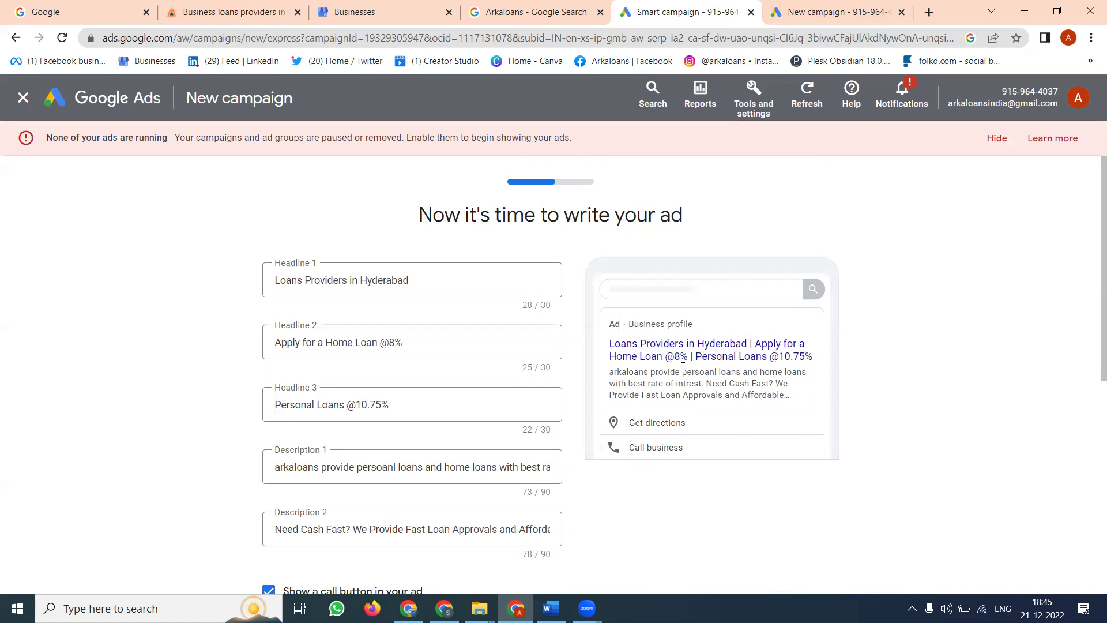
scroll(683, 369, "down", 2)
scroll(664, 377, "down", 2)
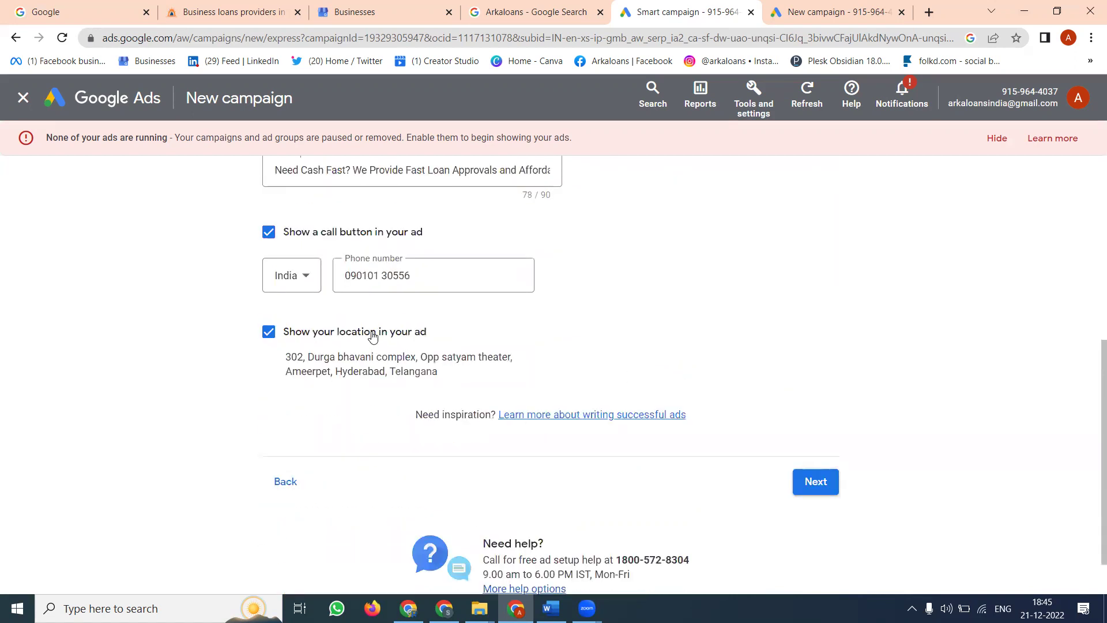
left_click(270, 334)
scroll(861, 355, "up", 3)
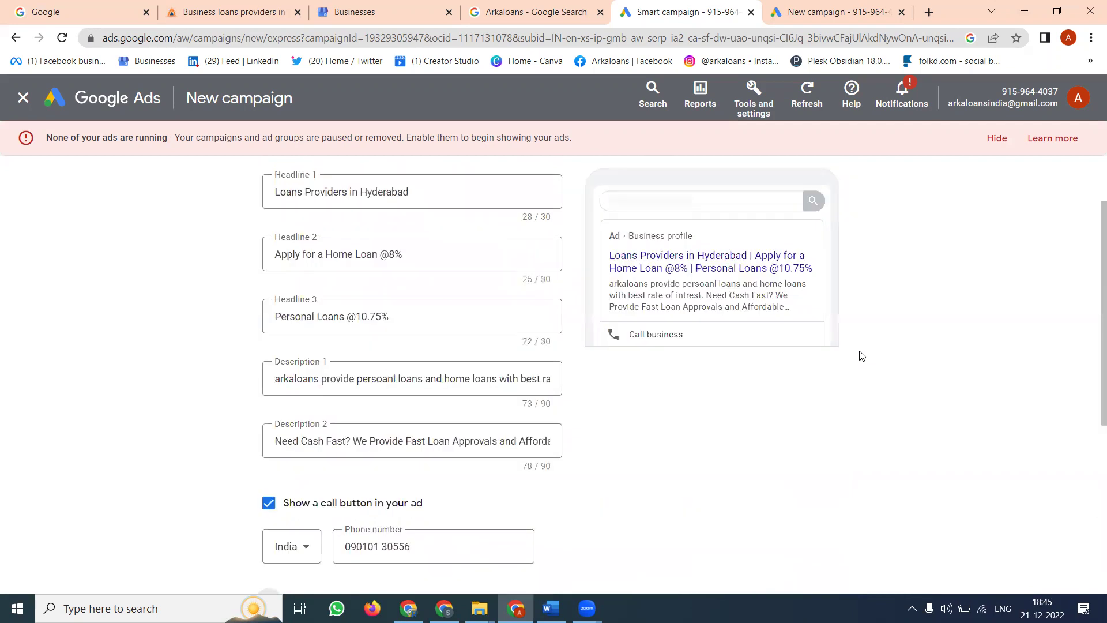
scroll(861, 355, "down", 3)
left_click(269, 334)
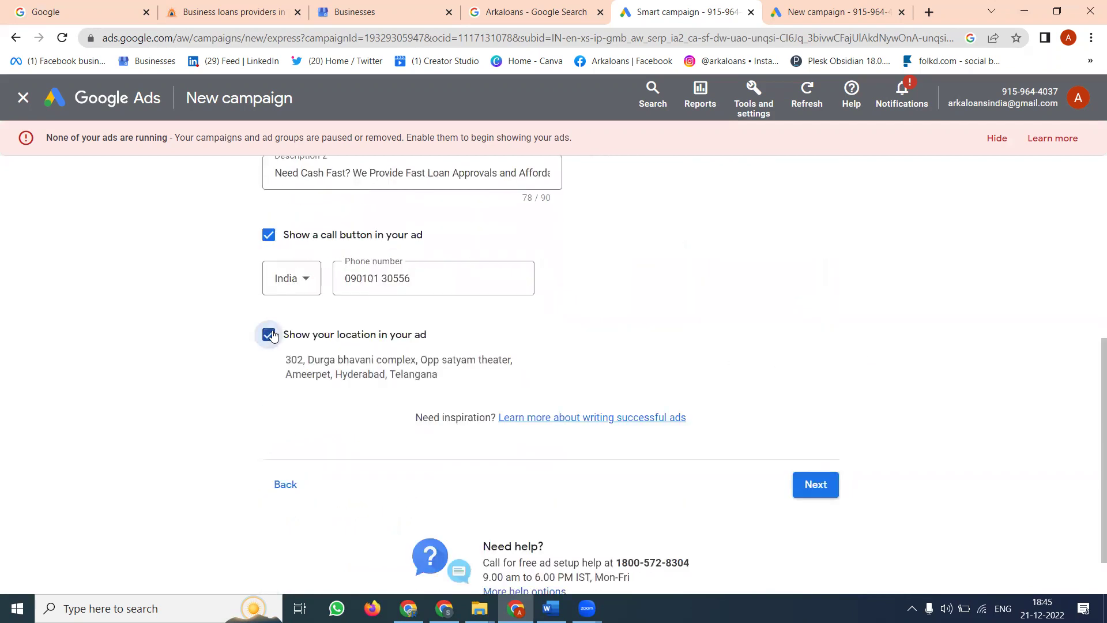
left_click(821, 486)
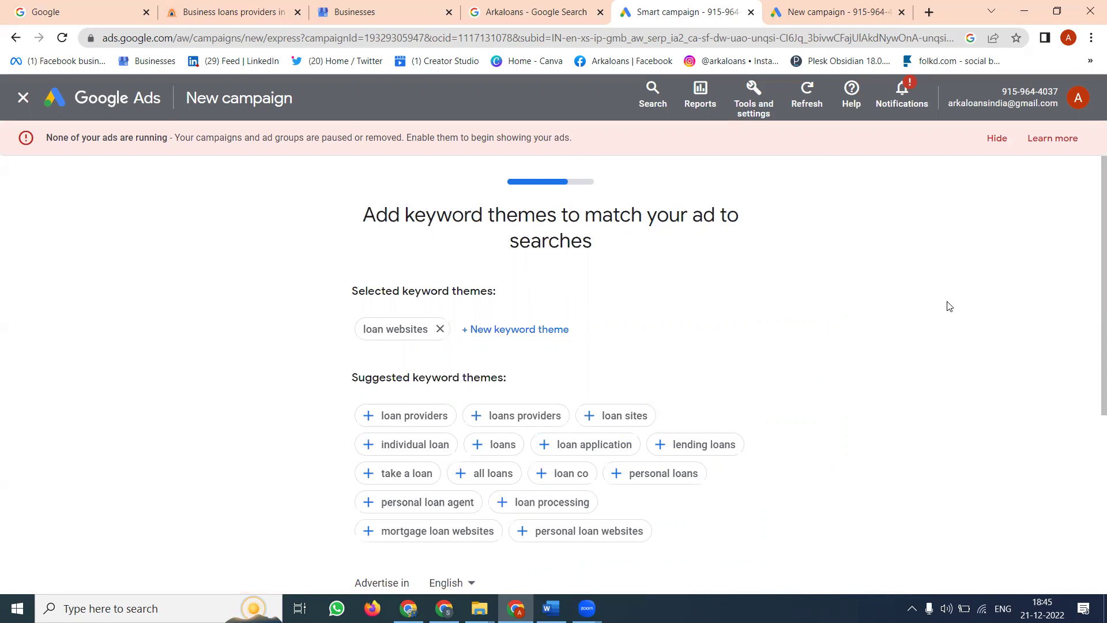
scroll(874, 284, "down", 3)
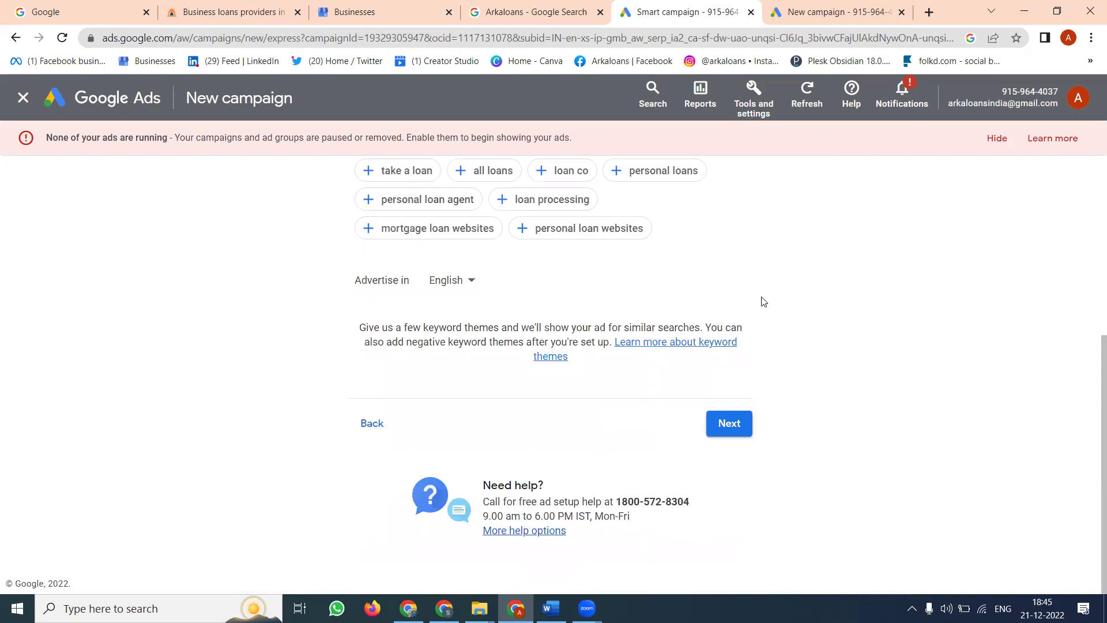
Step: Return to the finished ad and proceed to keyword themes, where loan websites is selected
left_click(367, 424)
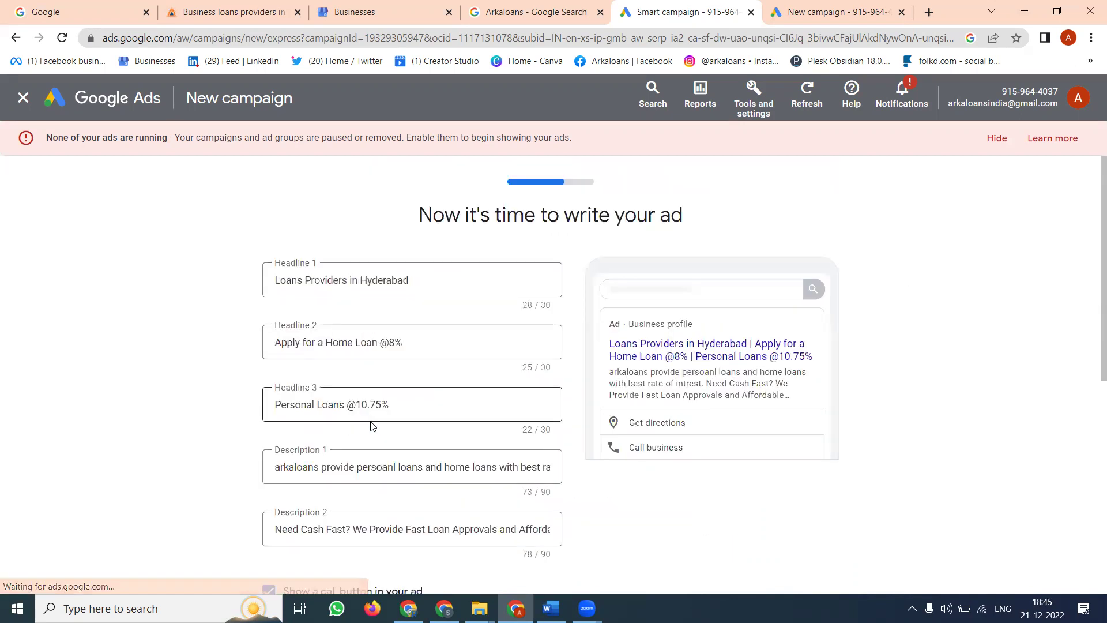
left_click(543, 298)
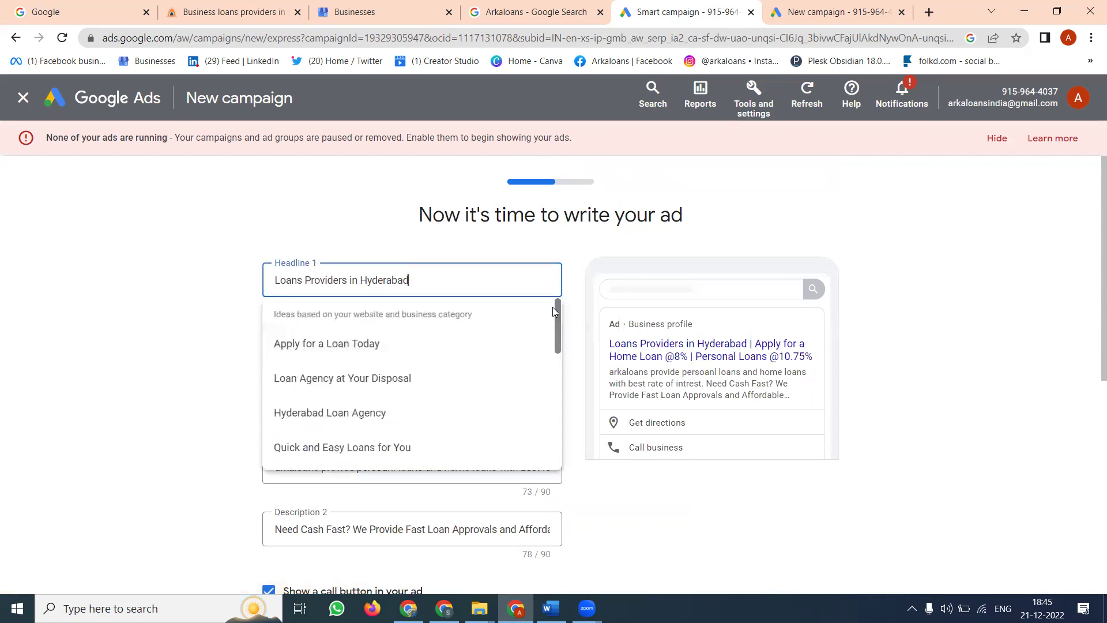
left_click(560, 307)
scroll(578, 290, "down", 3)
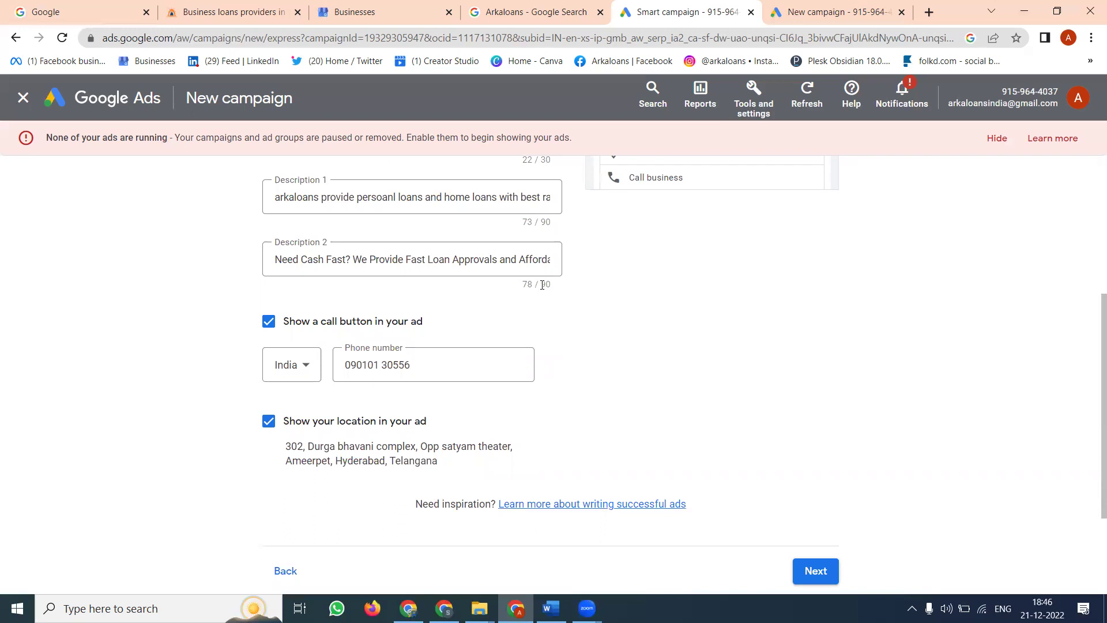
scroll(524, 347, "down", 2)
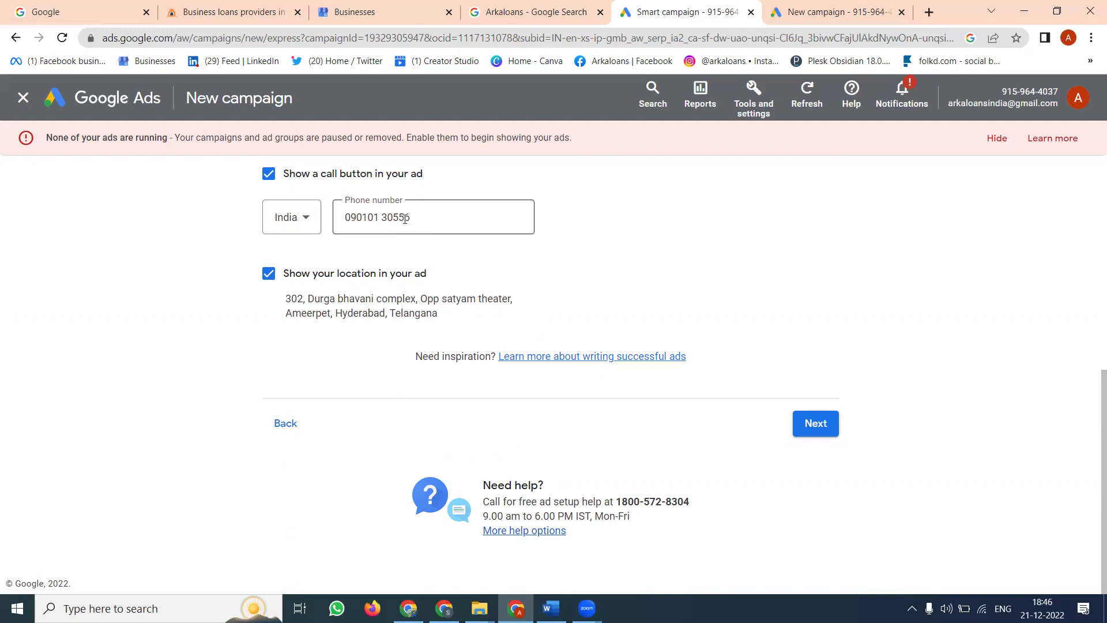
left_click(833, 423)
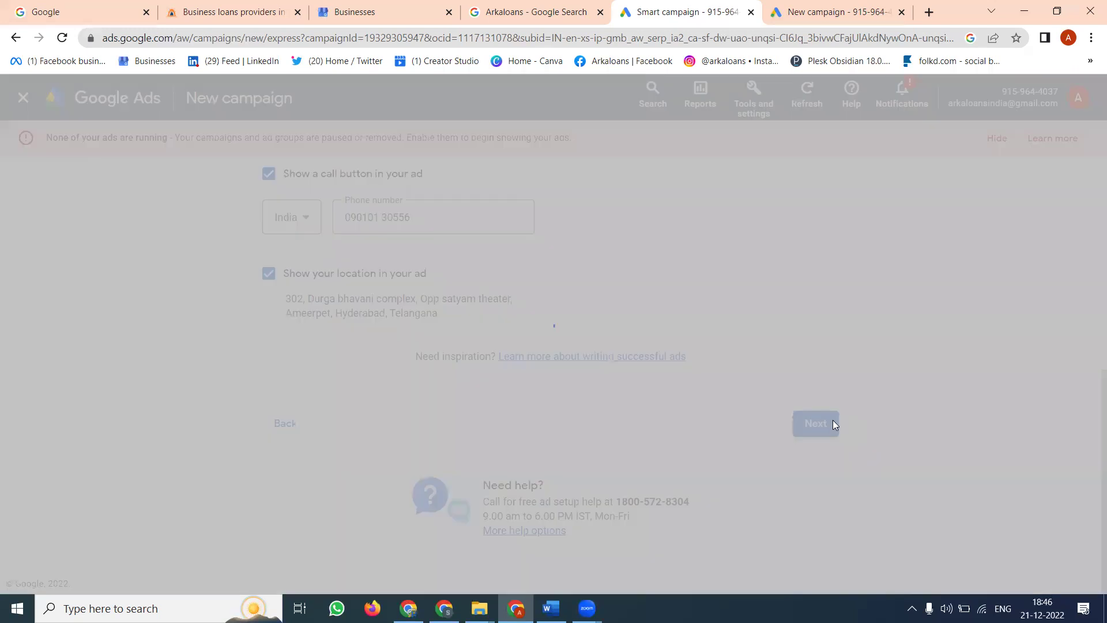
scroll(548, 277, "down", 1)
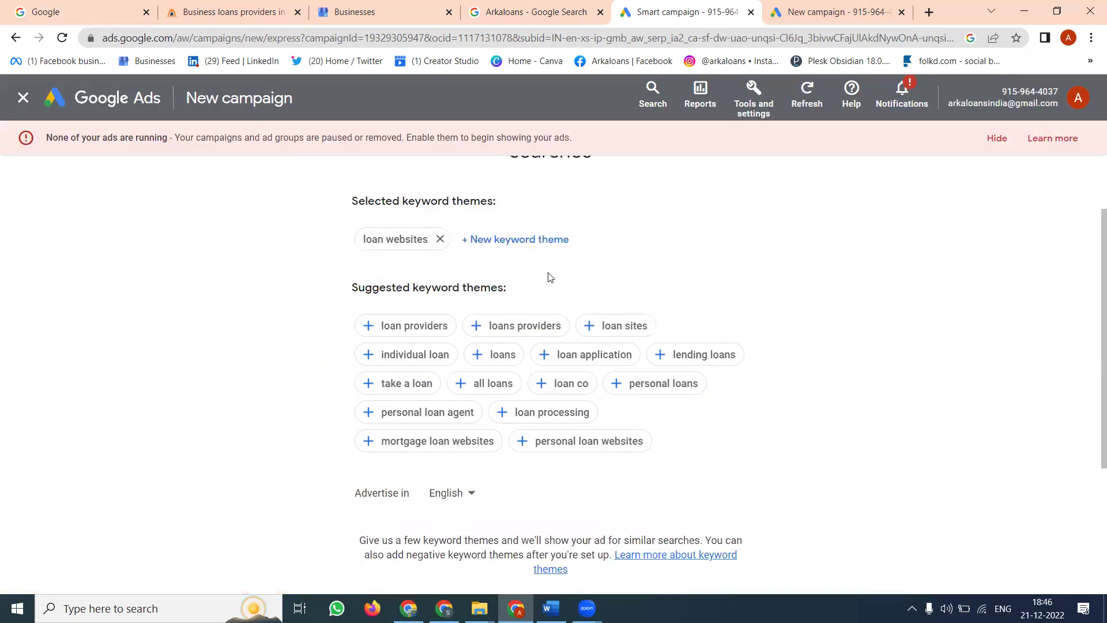
Step: Swap the 'loan websites' theme for home loans, personal loans, loans in hyderabad, best-rate home loans and loan providers
left_click(440, 239)
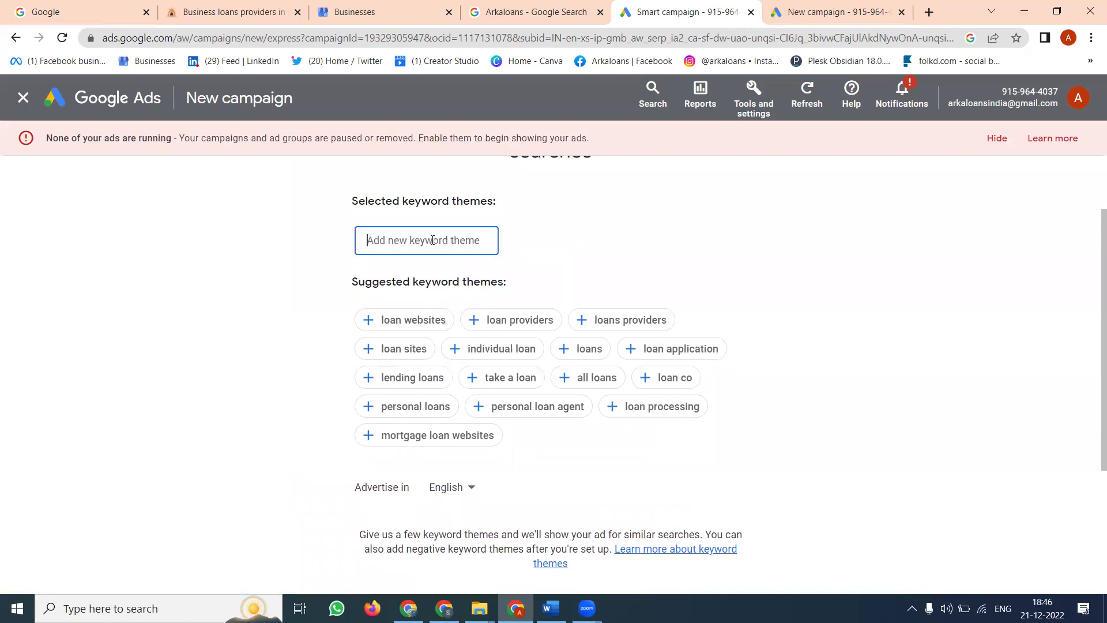
type("home ")
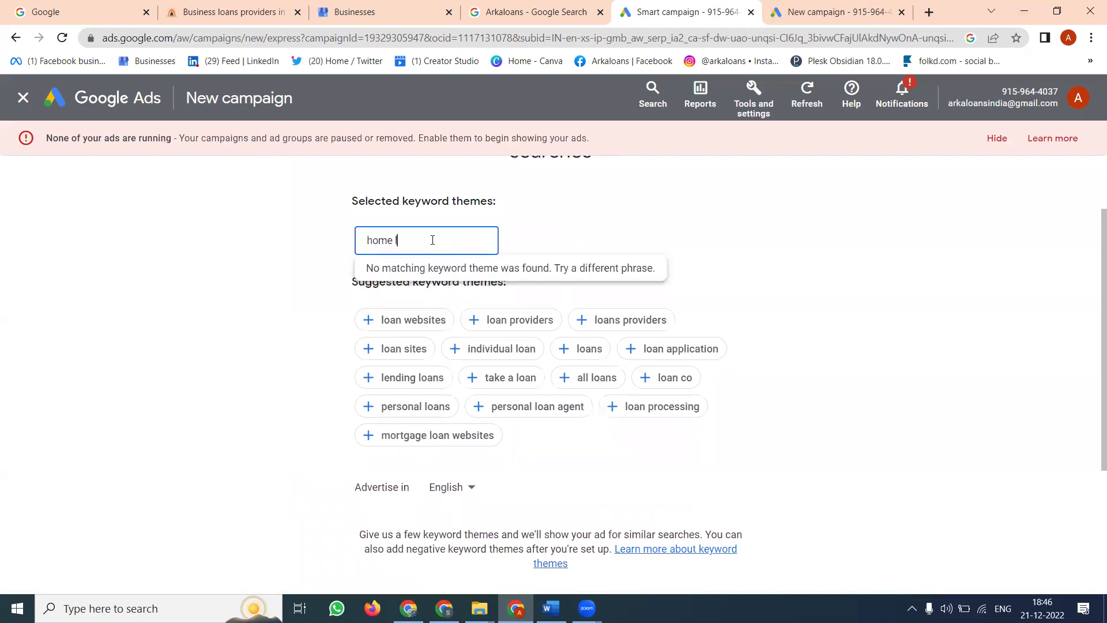
type("loans")
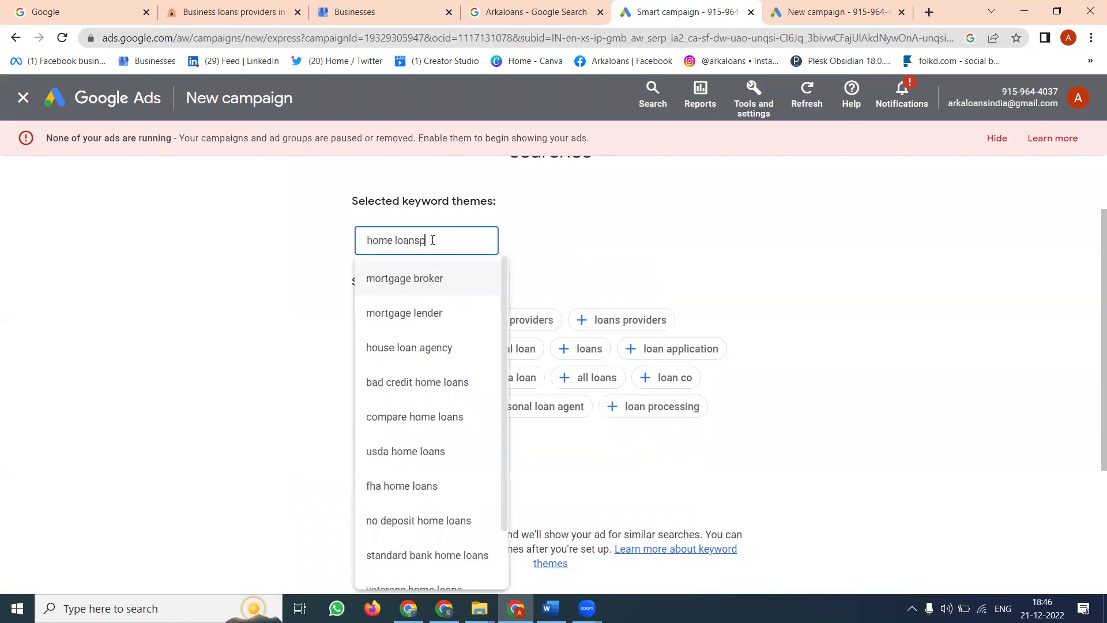
scroll(420, 350, "down", 1)
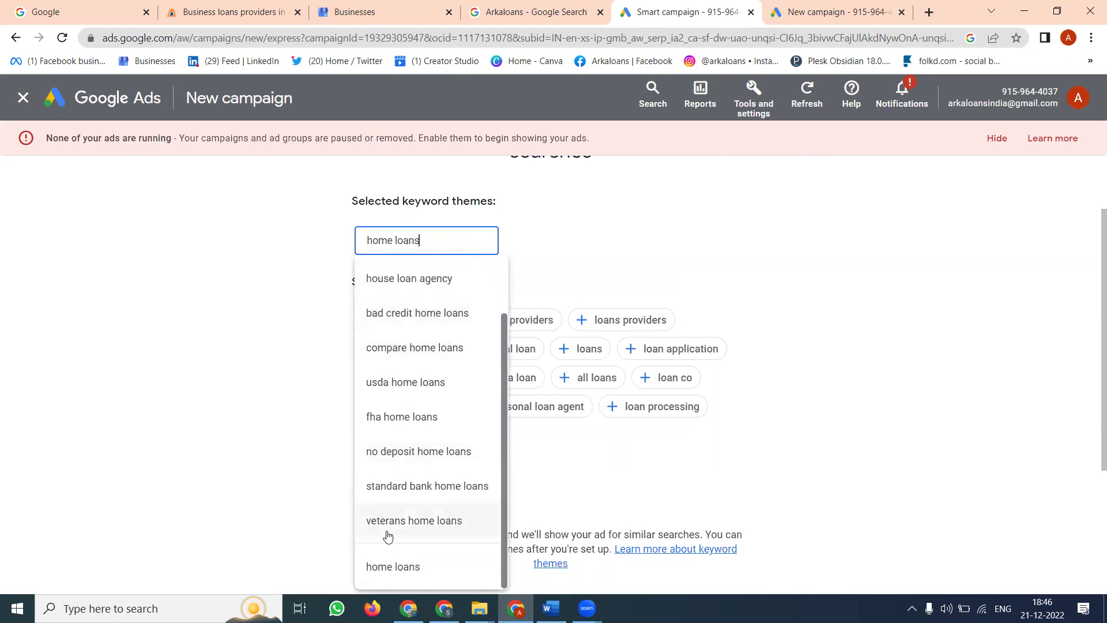
key("Return")
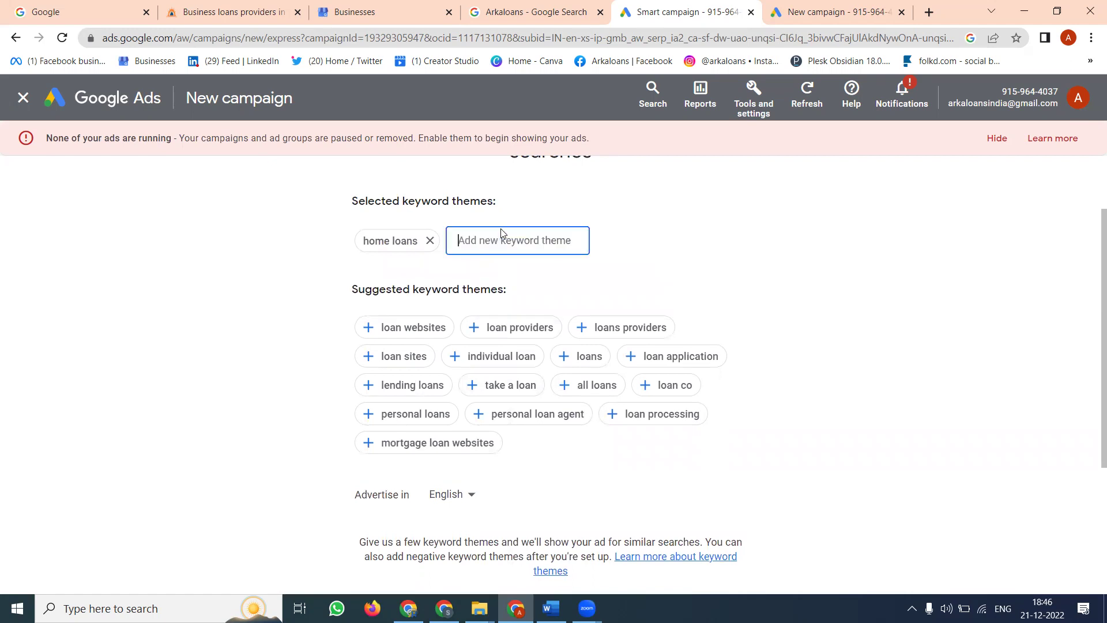
type("personal loans")
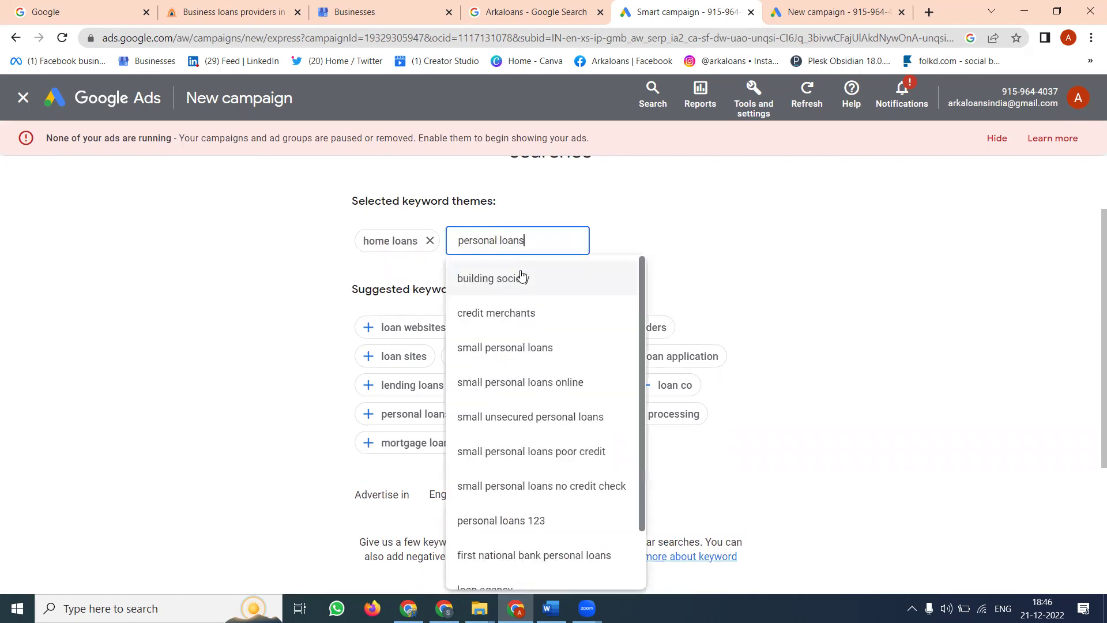
scroll(519, 442, "down", 1)
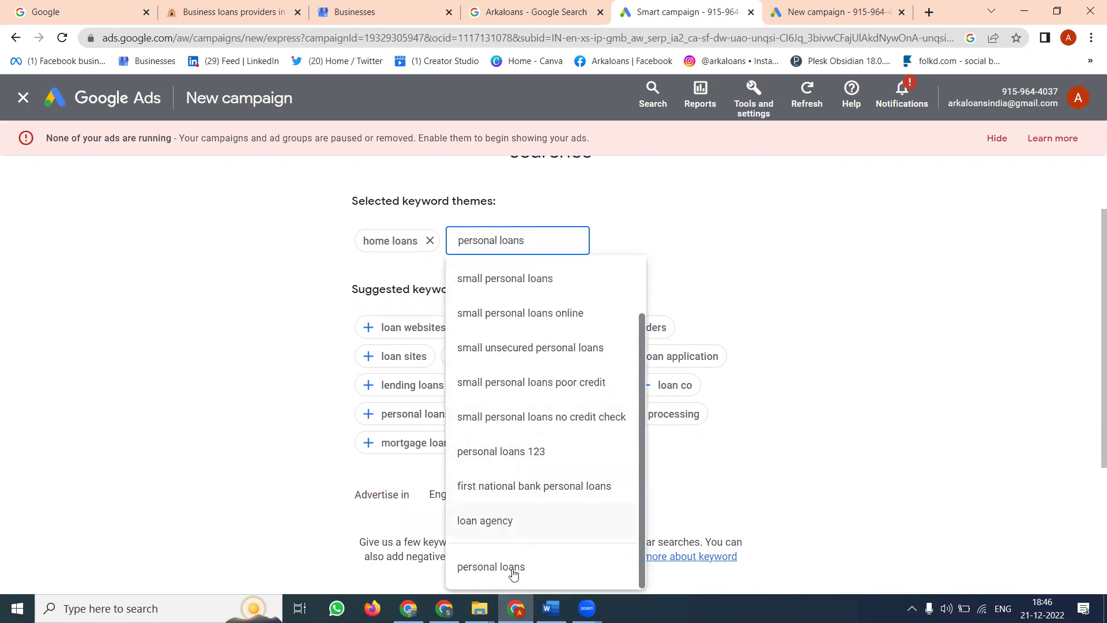
key("Return")
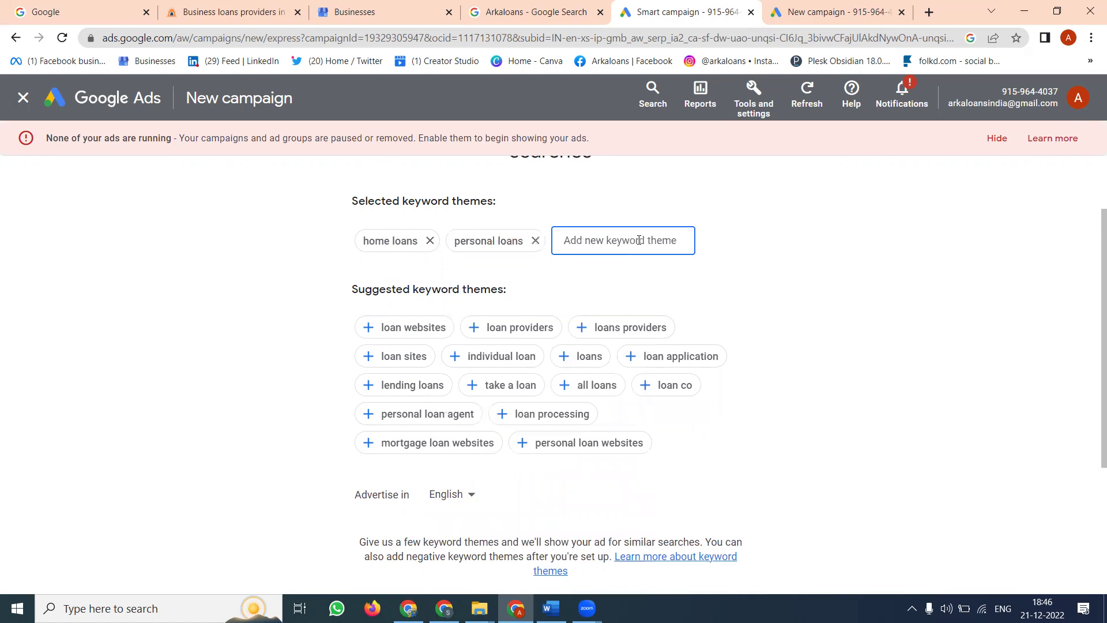
type("loans in hyder")
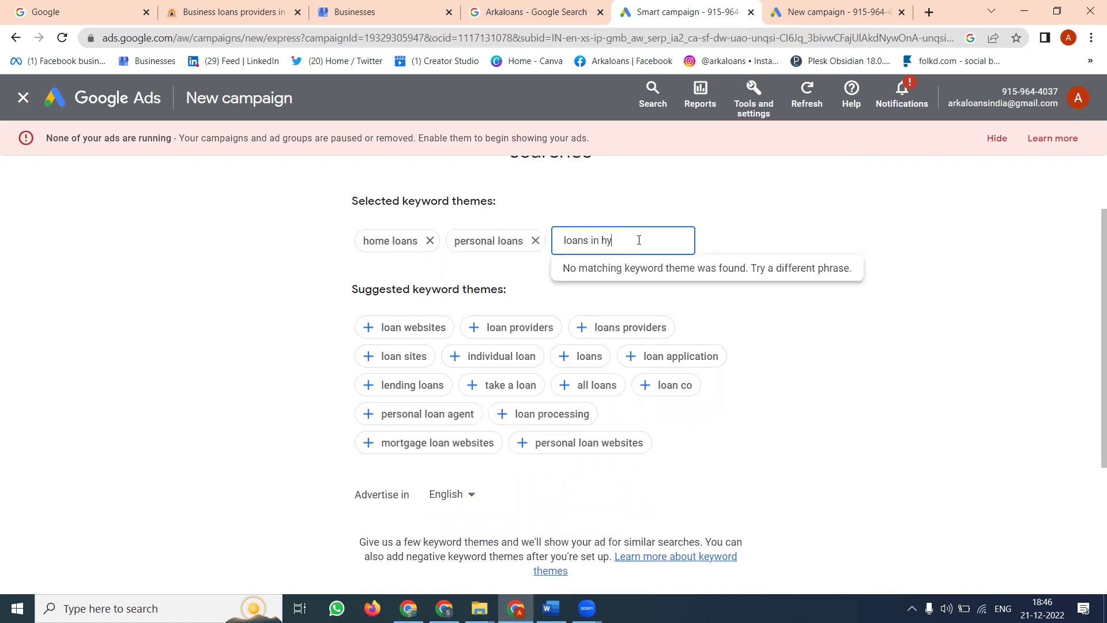
type("abad")
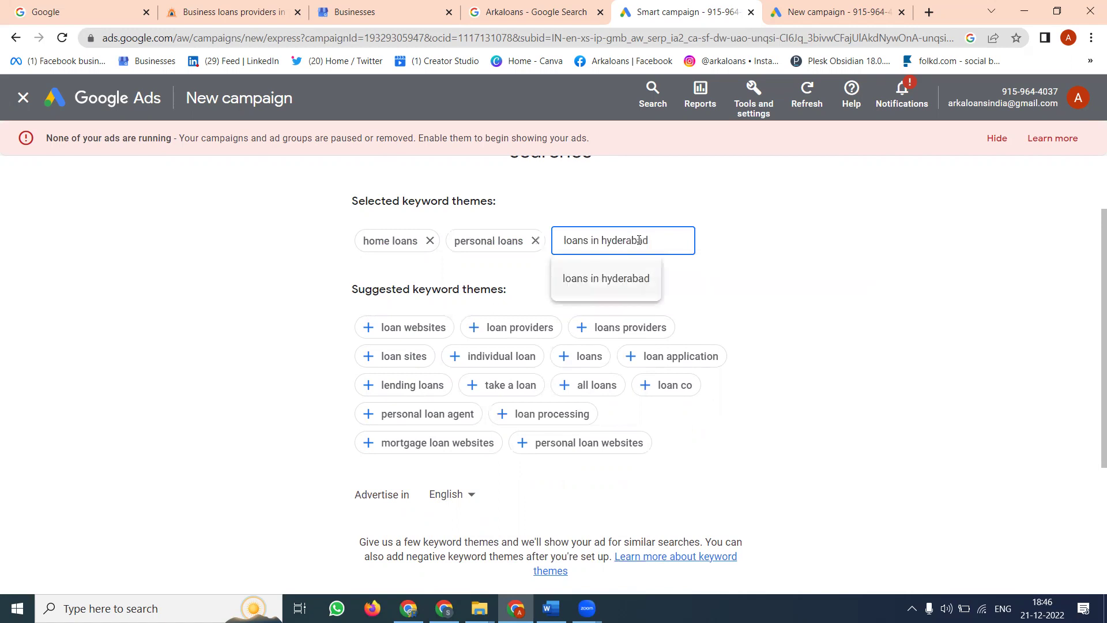
left_click(610, 277)
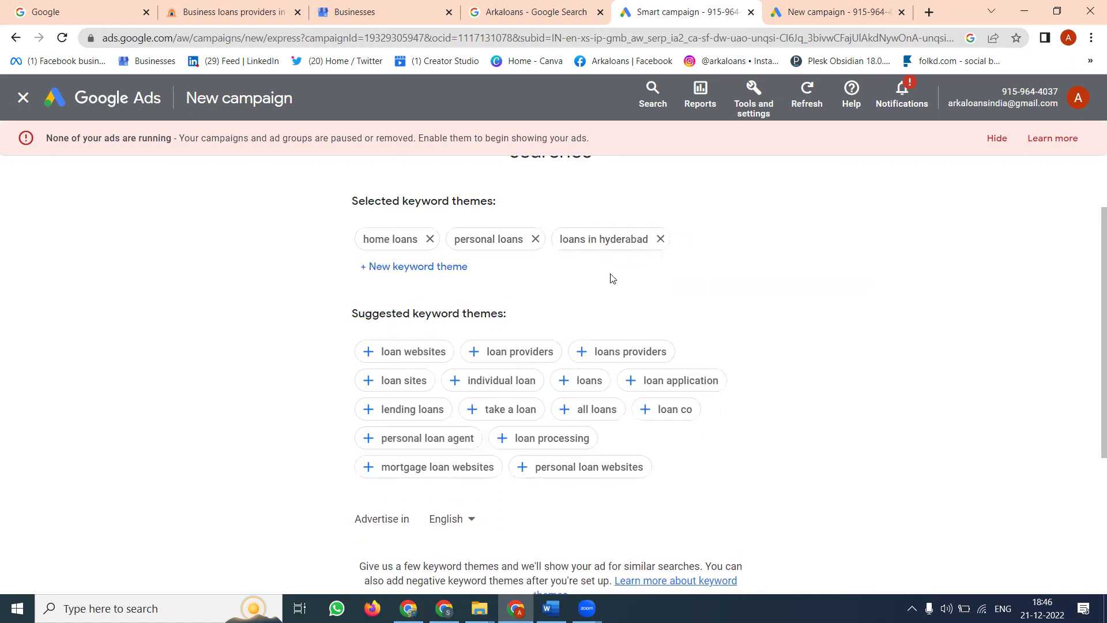
left_click(406, 267)
type("home")
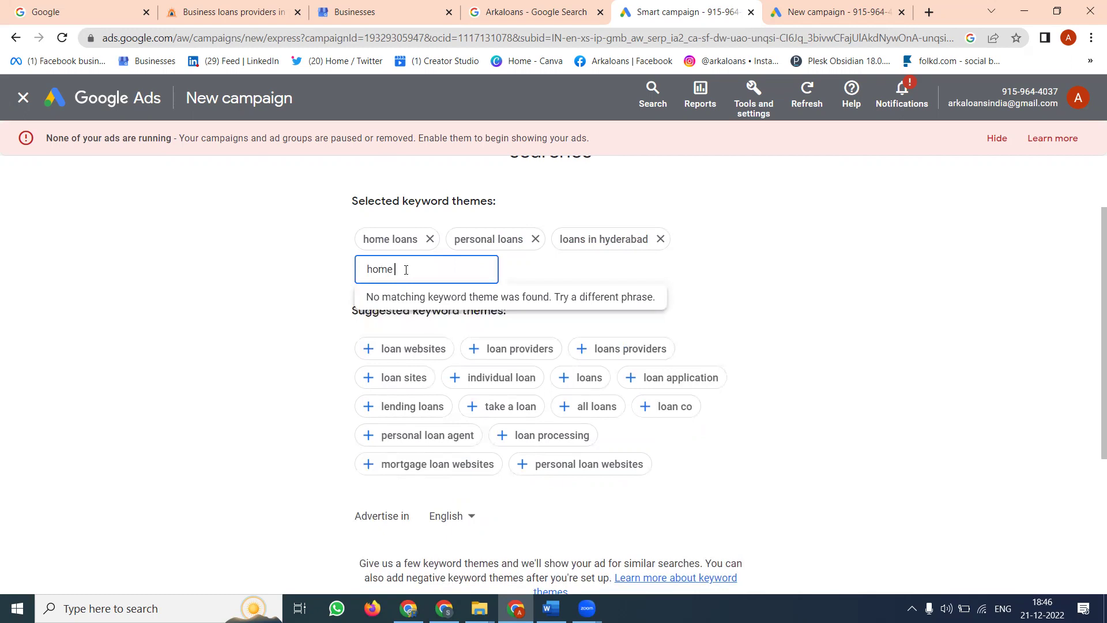
type("ans with best")
type(" rate")
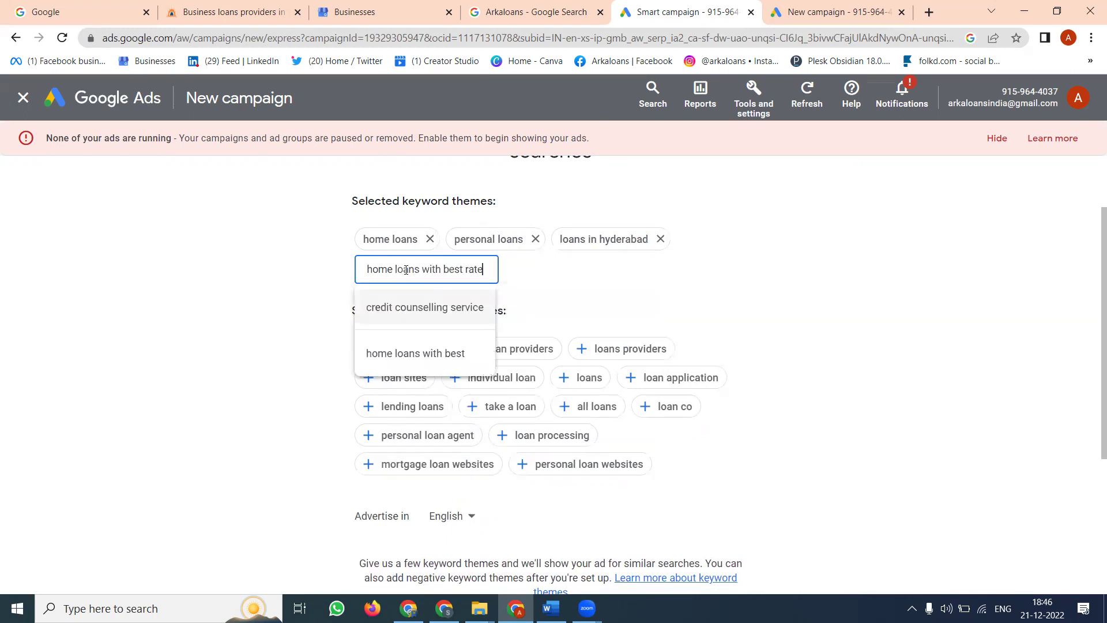
type("od")
key("BackSpace")
type("f ")
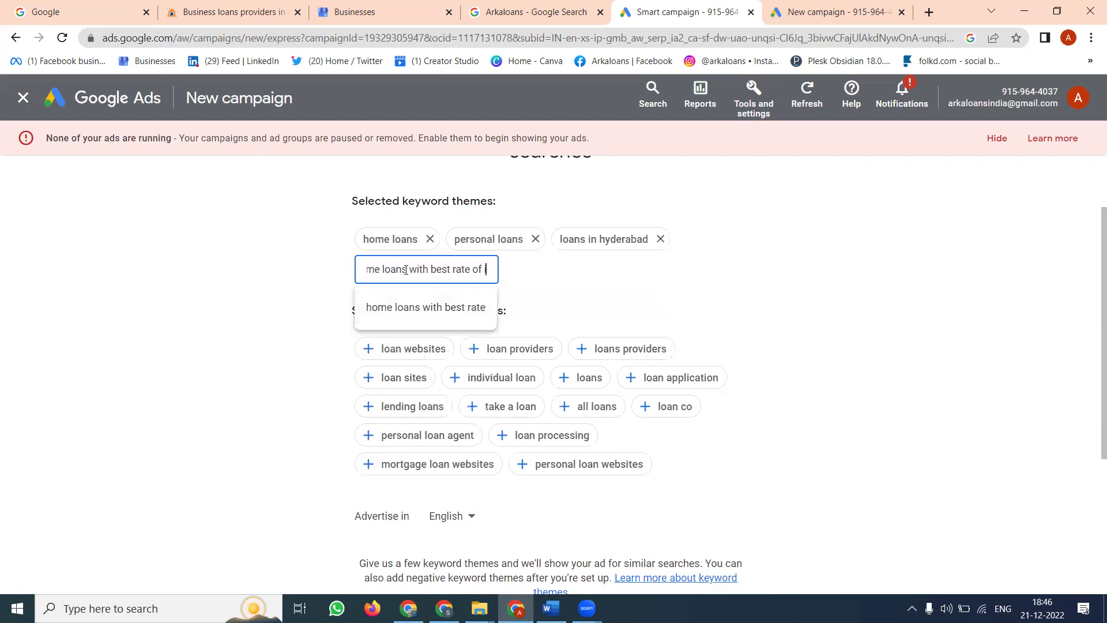
type("inte")
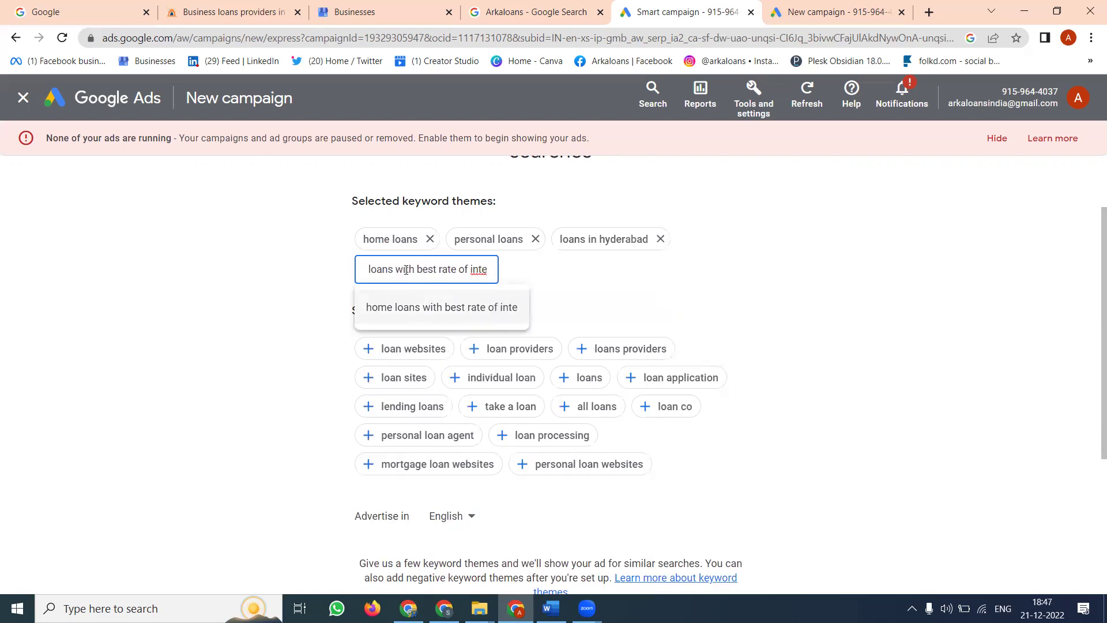
type("rest")
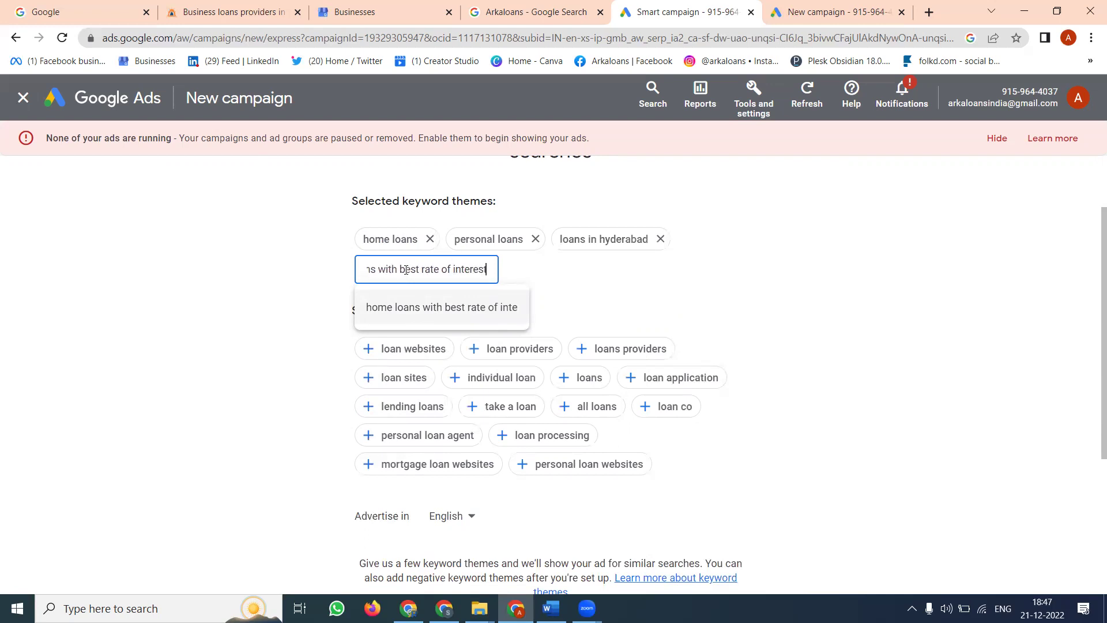
left_click(450, 307)
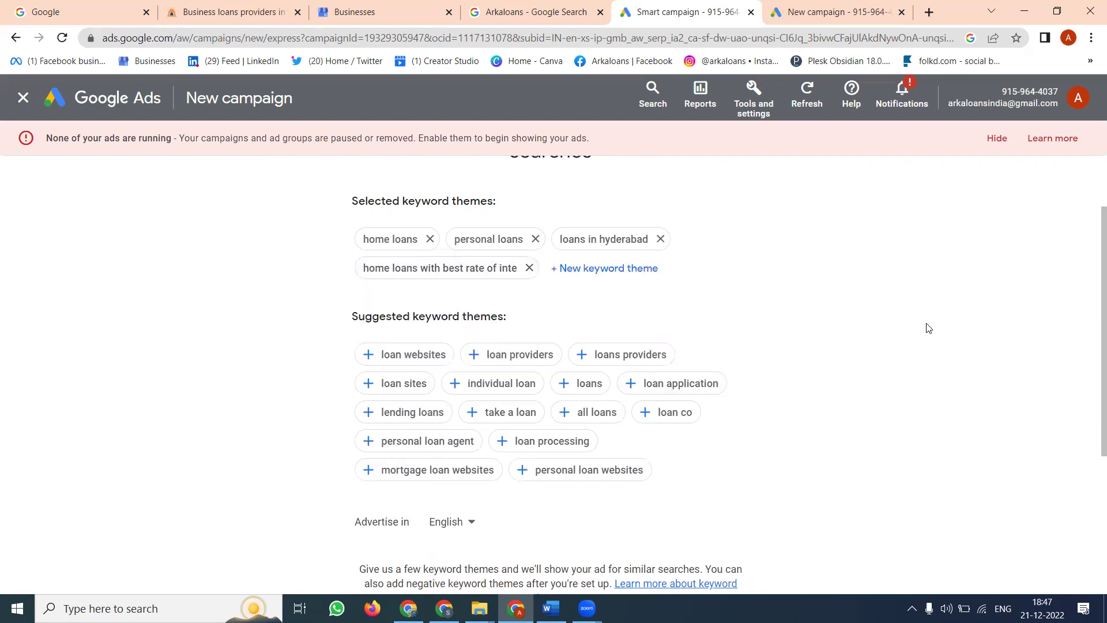
left_click(471, 355)
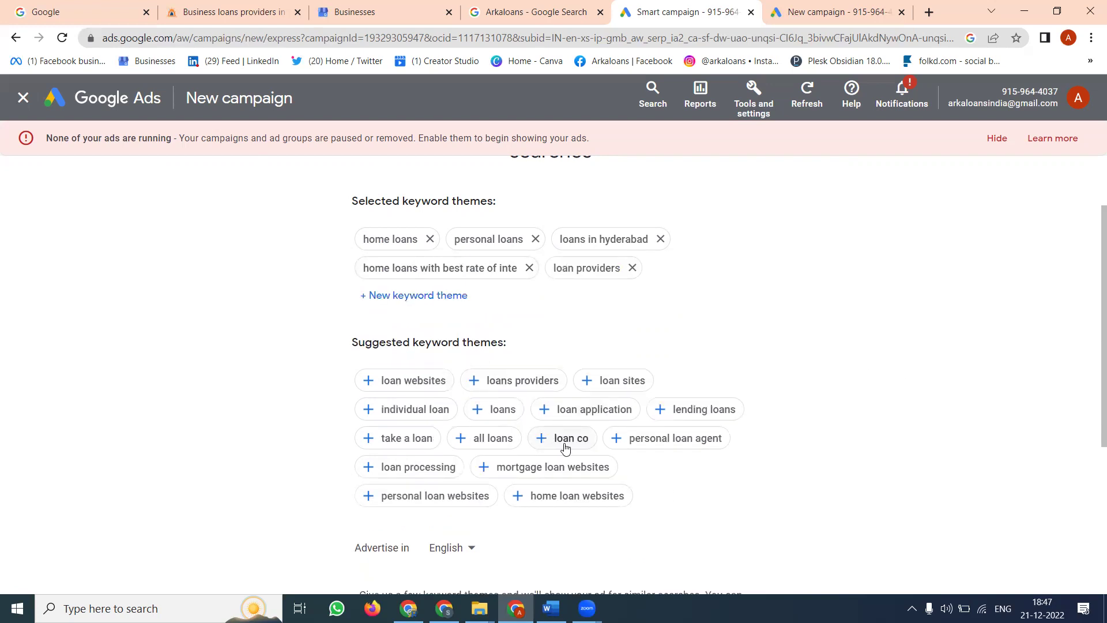
Step: Add the personal loan agent and home loan websites keyword themes, then continue to locations
left_click(620, 447)
scroll(757, 366, "down", 3)
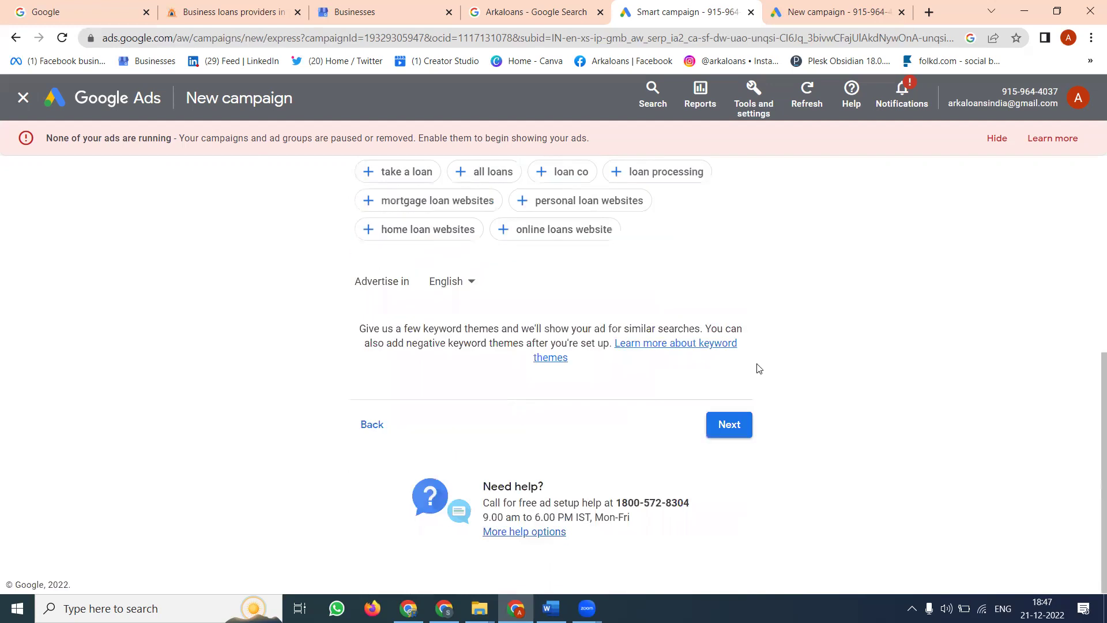
left_click(367, 230)
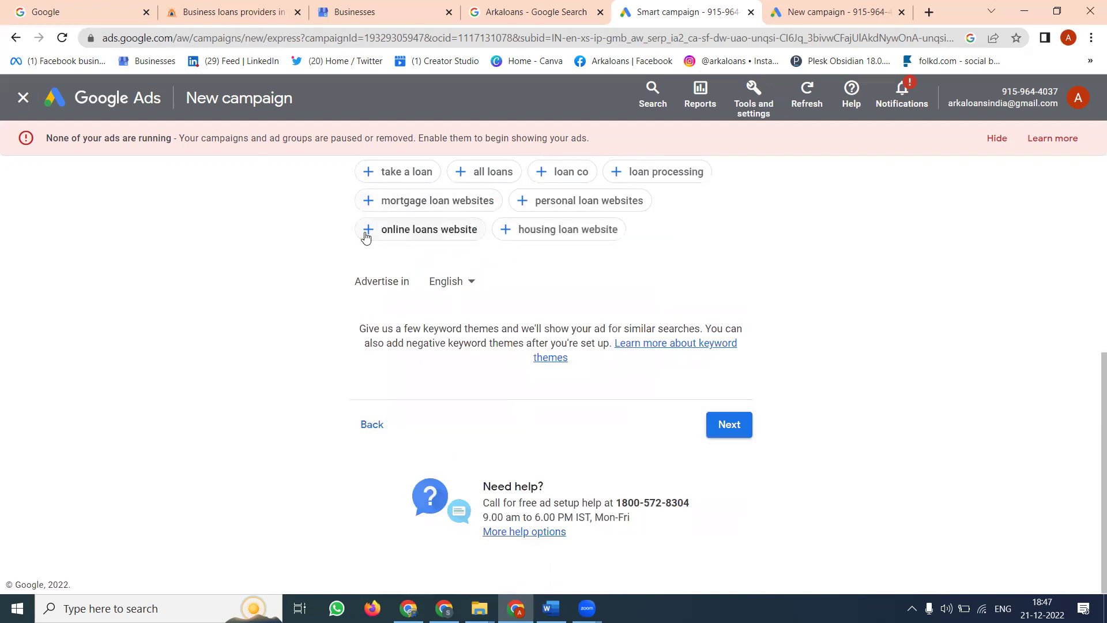
left_click(728, 425)
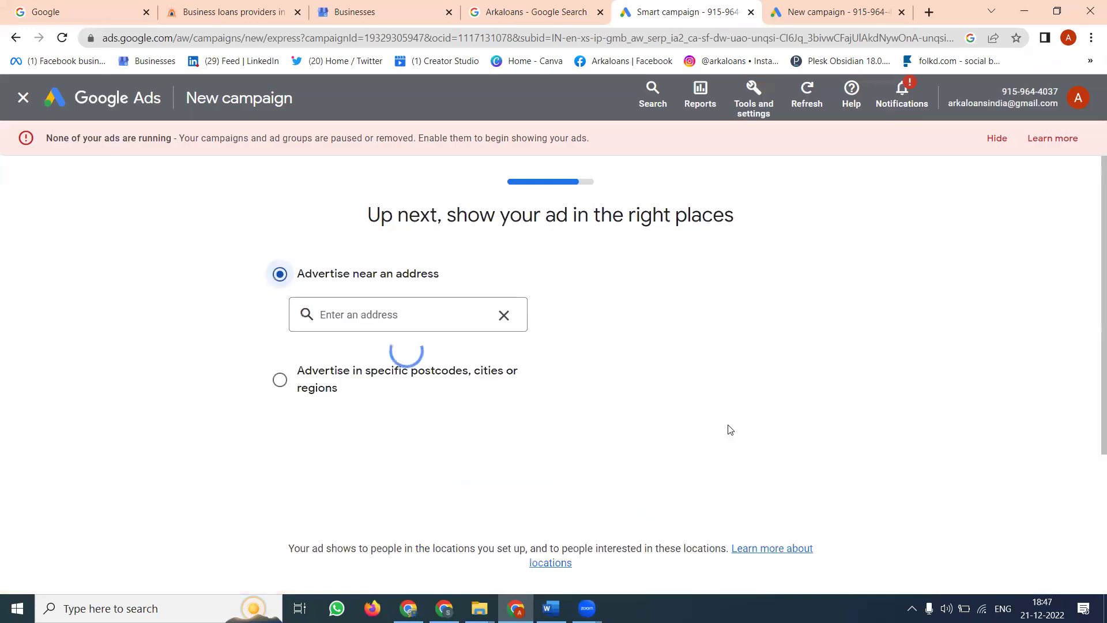
scroll(554, 407, "down", 3)
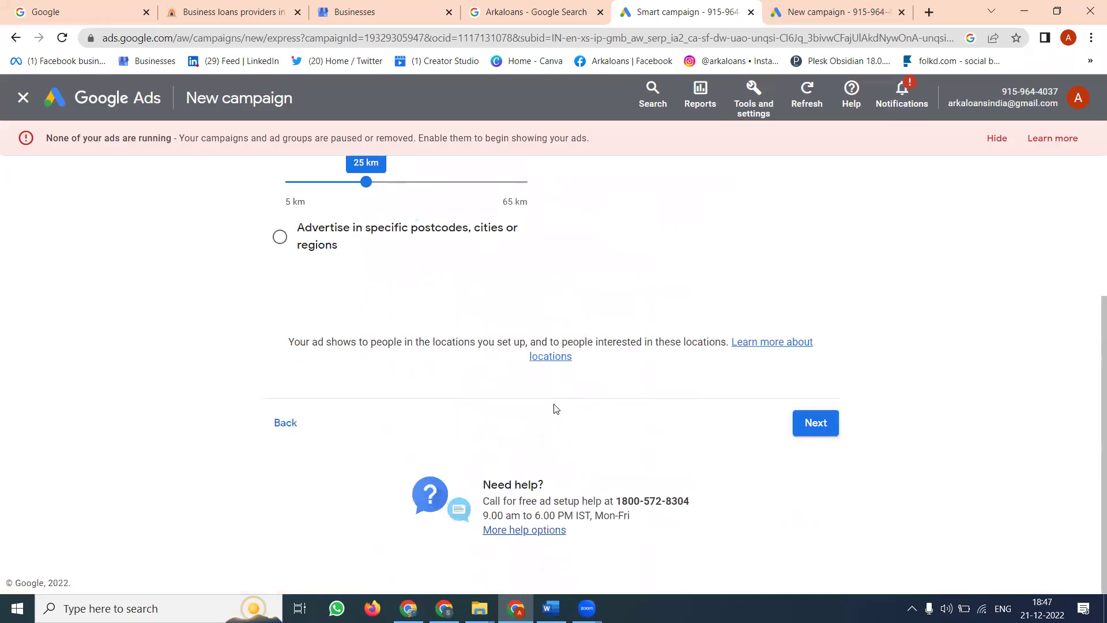
Step: Go back to the keyword themes and keep English as the advertising language
left_click(285, 423)
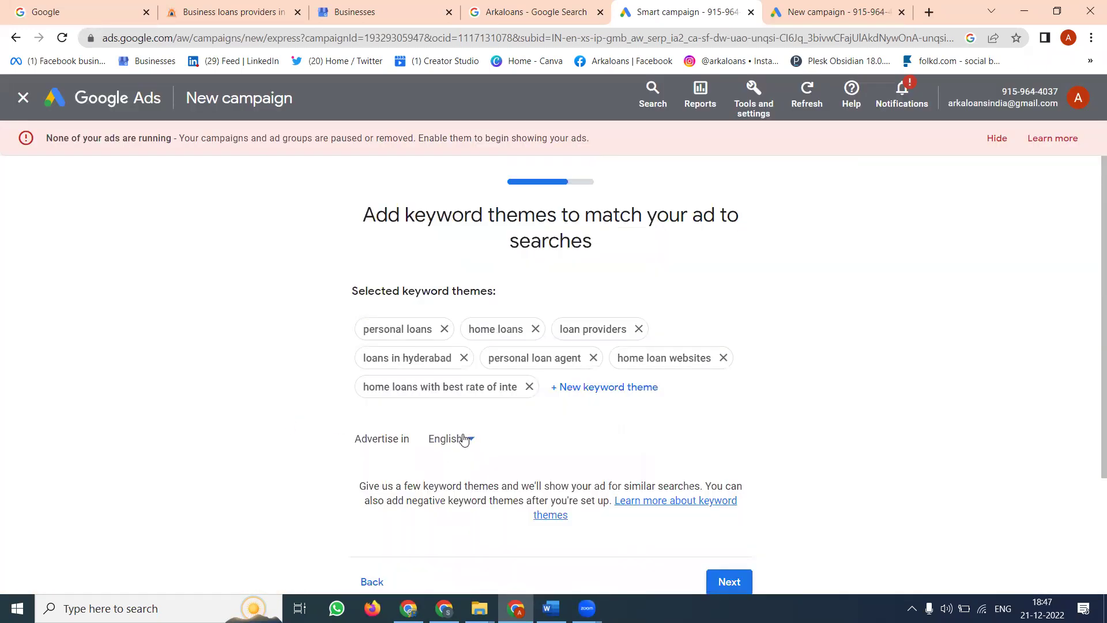
left_click(463, 440)
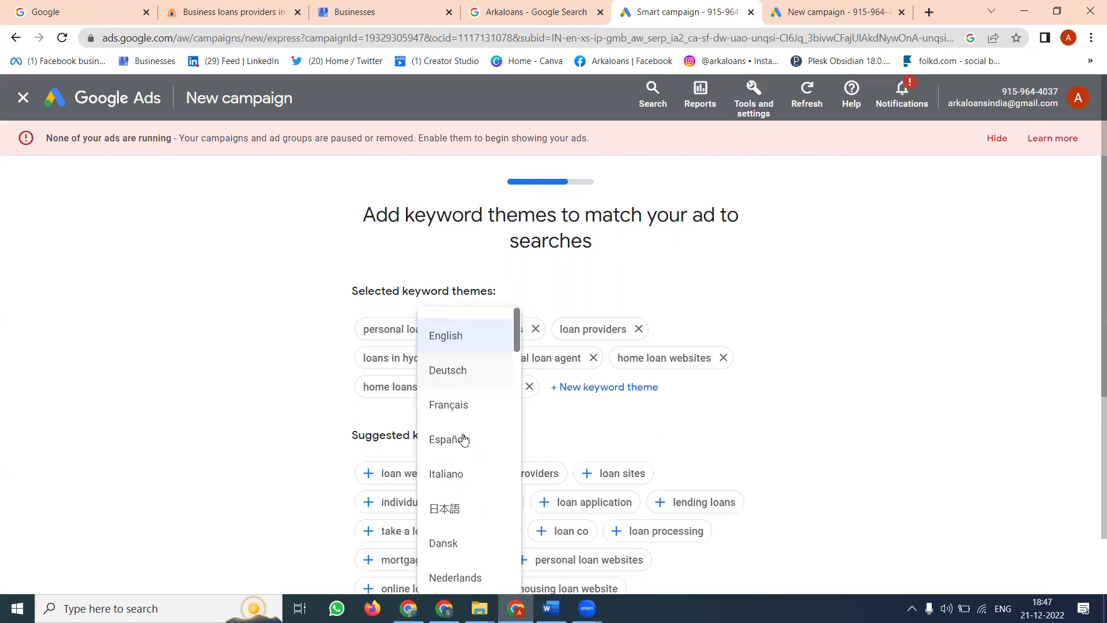
left_click(862, 309)
scroll(856, 321, "down", 4)
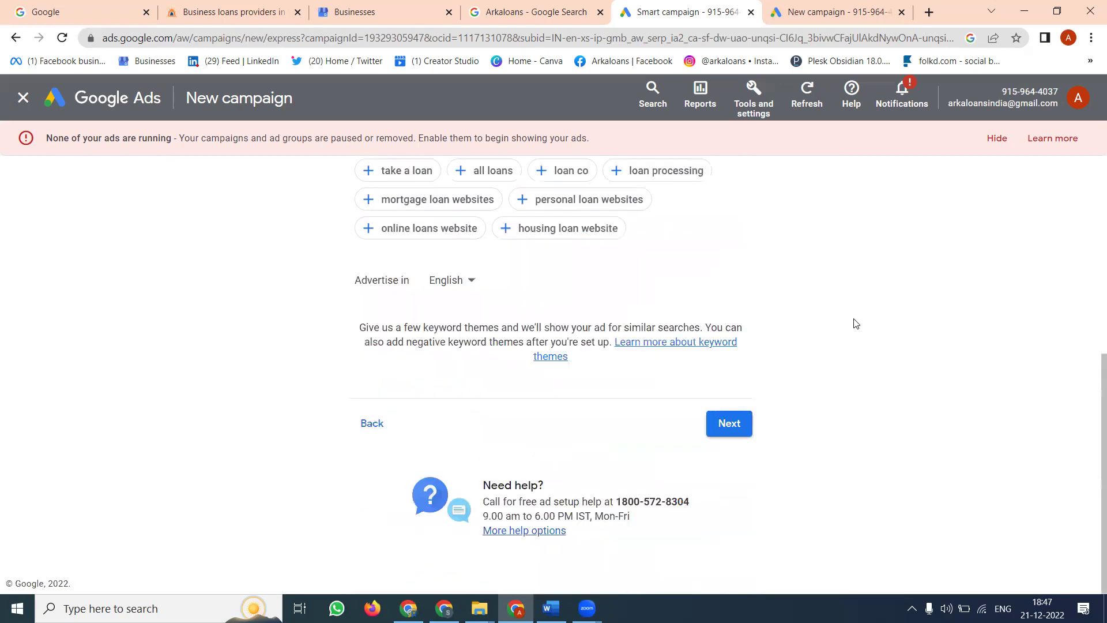
scroll(852, 322, "up", 3)
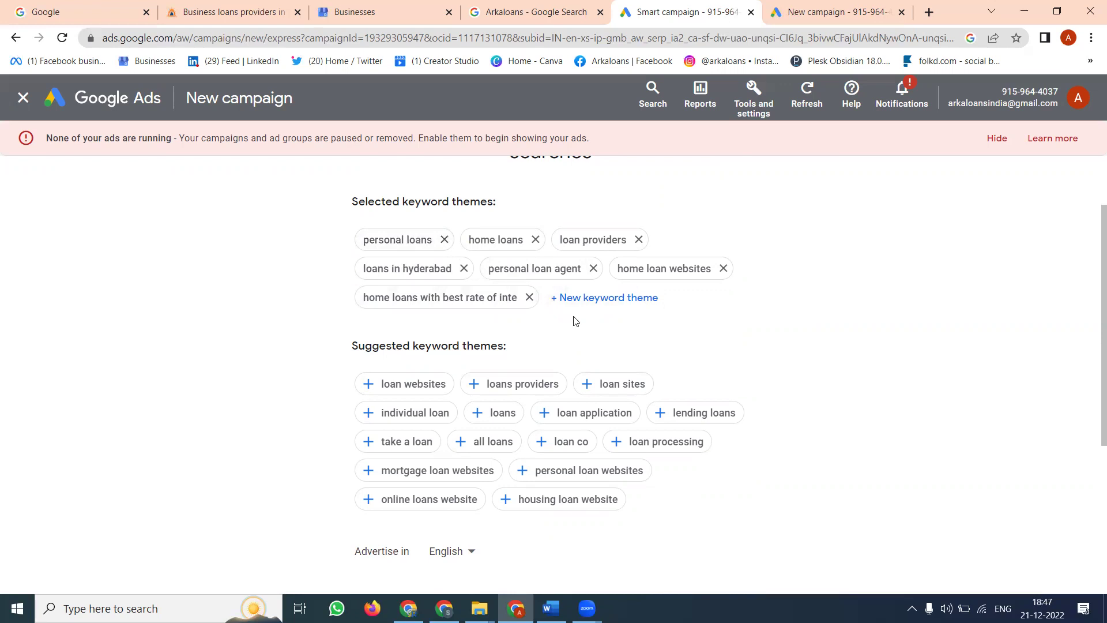
scroll(731, 313, "down", 3)
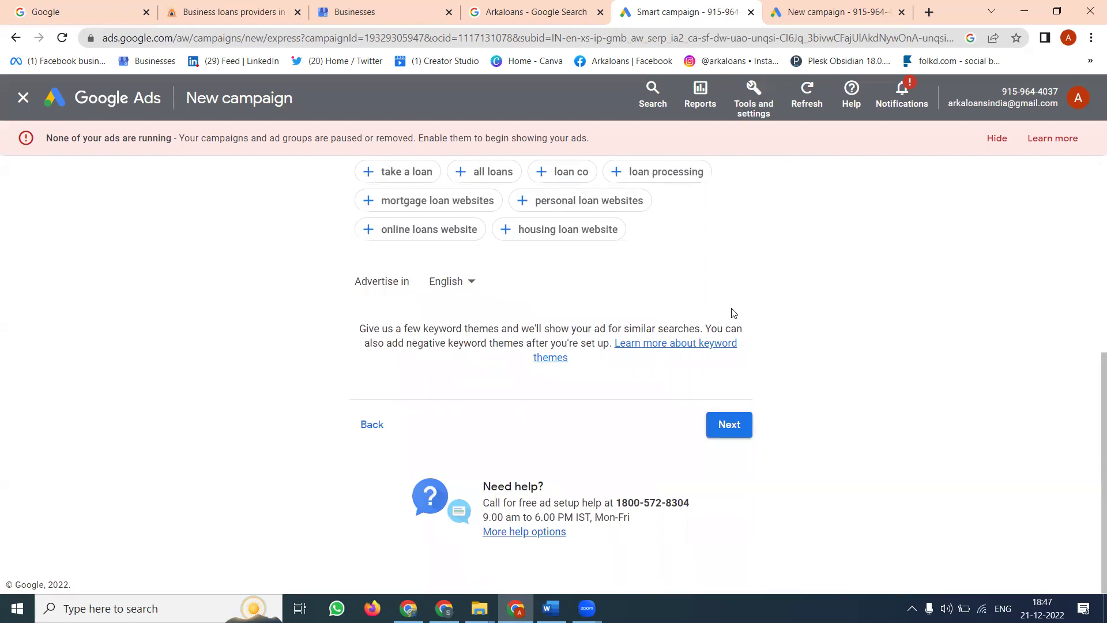
Step: Continue to location targeting and choose 'Advertise in specific postcodes, cities or regions'
left_click(730, 425)
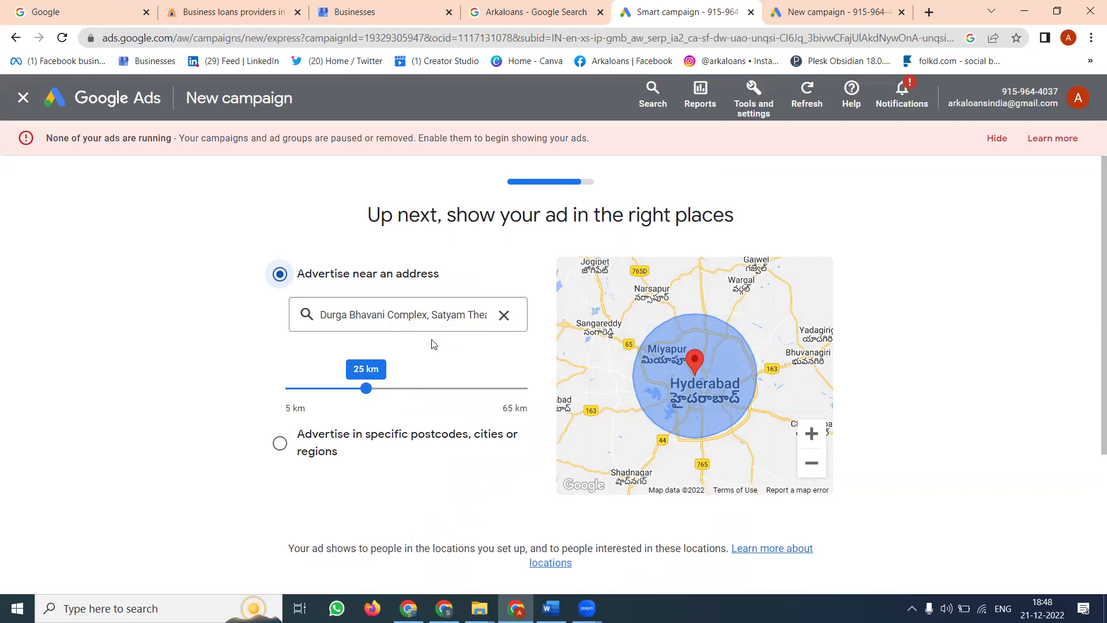
left_click(387, 439)
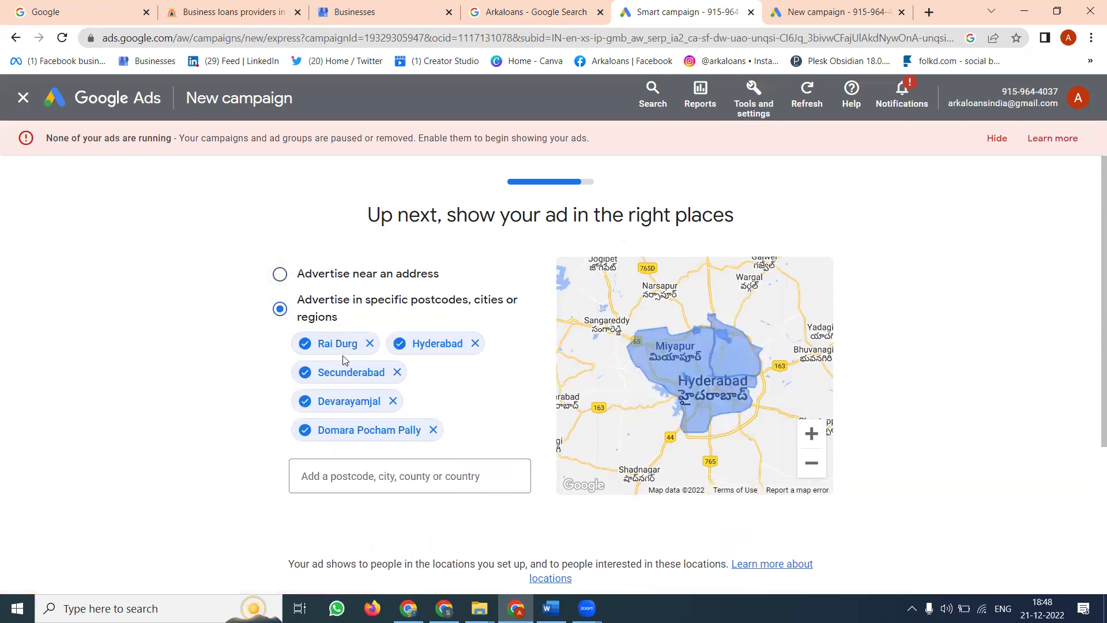
Step: Remove Rai Durg and target the Telangana postcodes 500072, 500045 and 500090
left_click(371, 343)
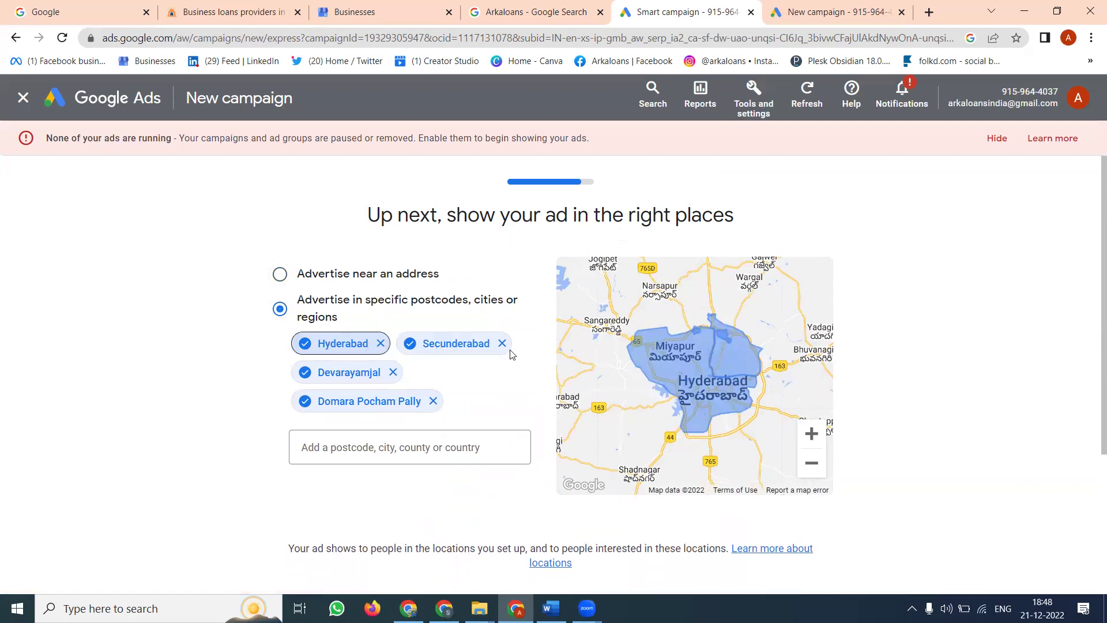
left_click(385, 444)
type("g")
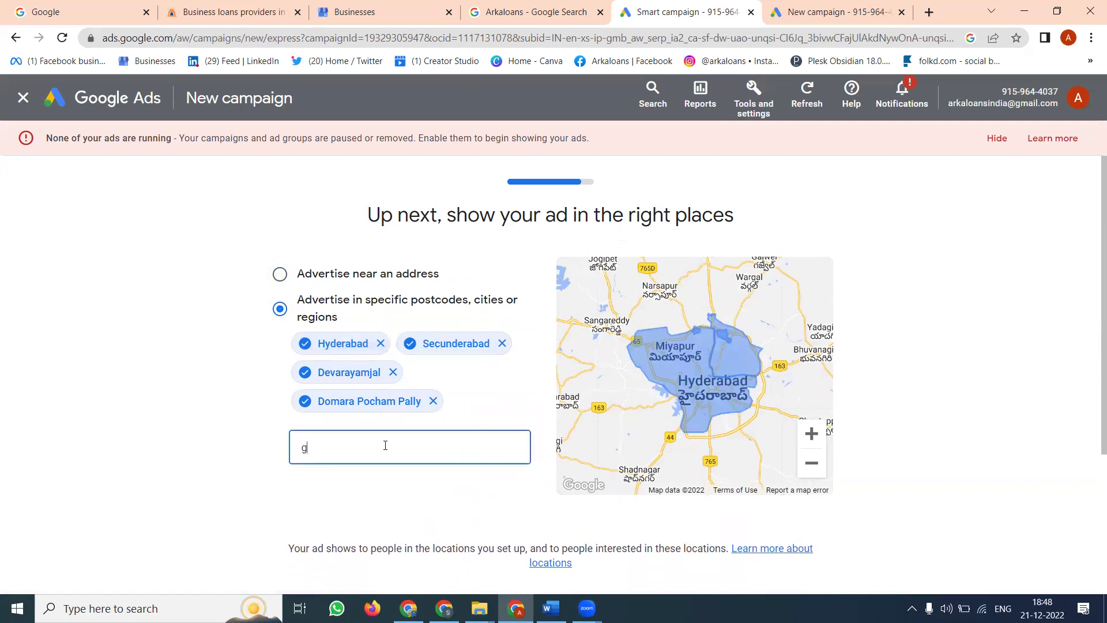
key("BackSpace")
type("be")
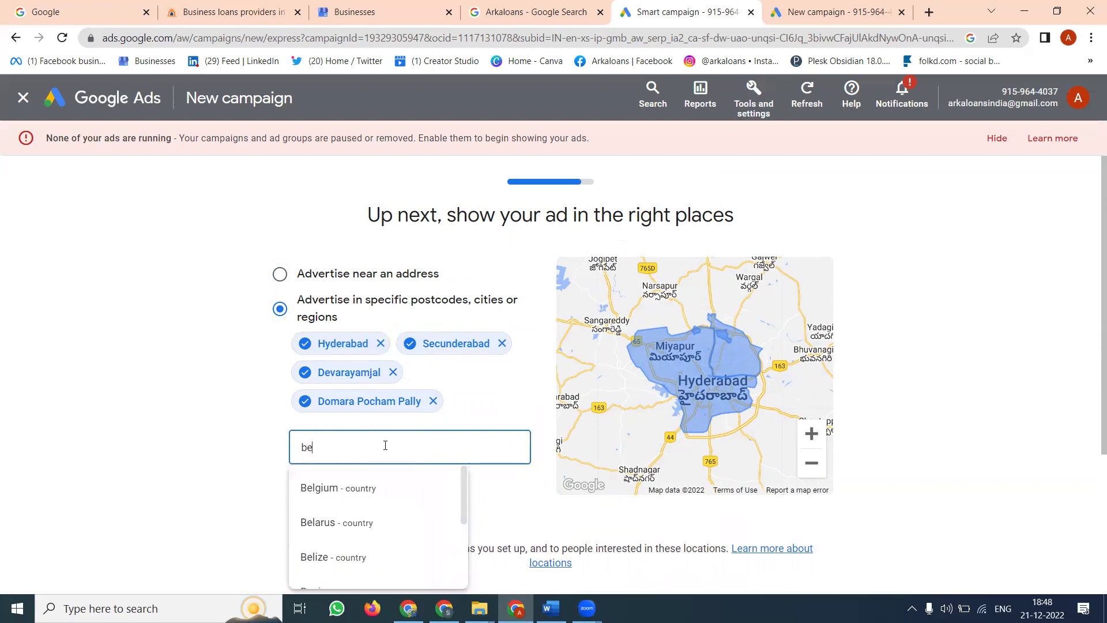
type("gumpet")
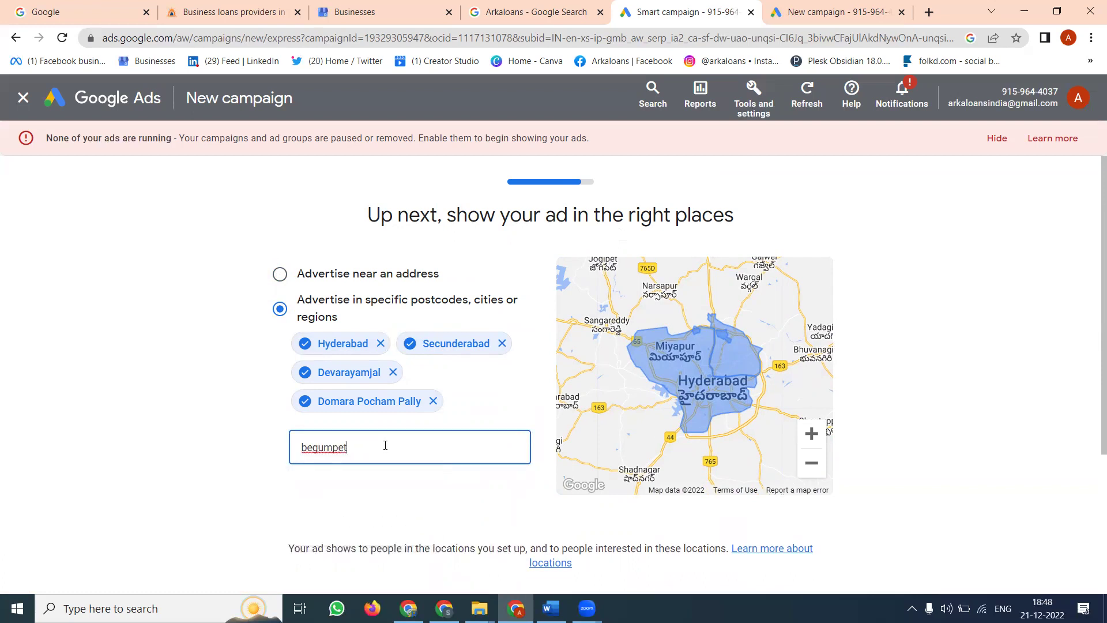
double_click(384, 445)
type("50")
type("0072")
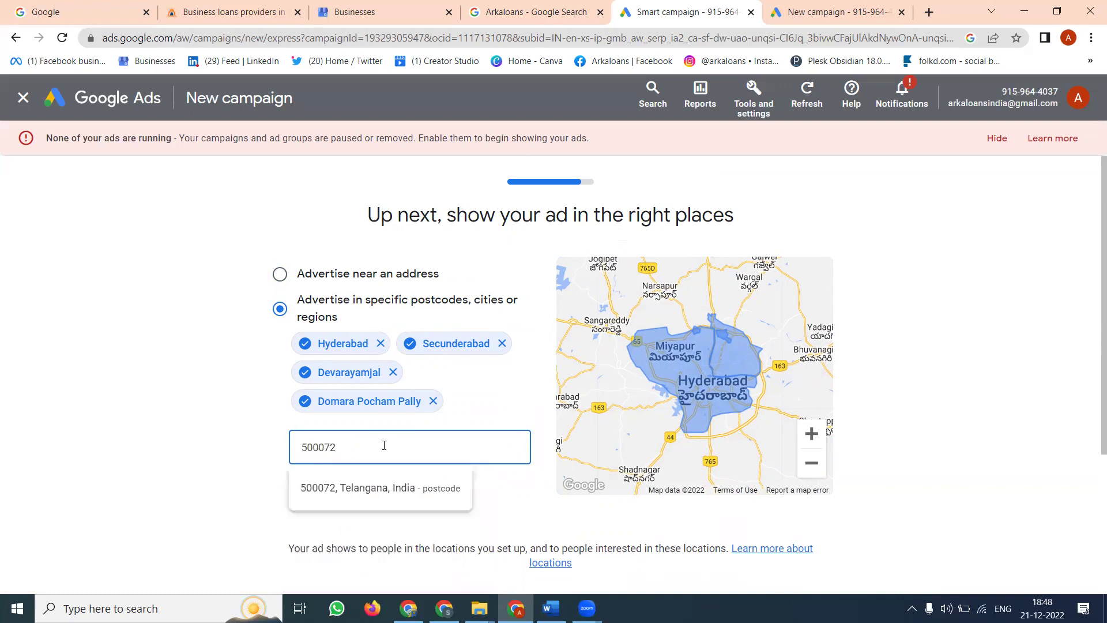
left_click(371, 487)
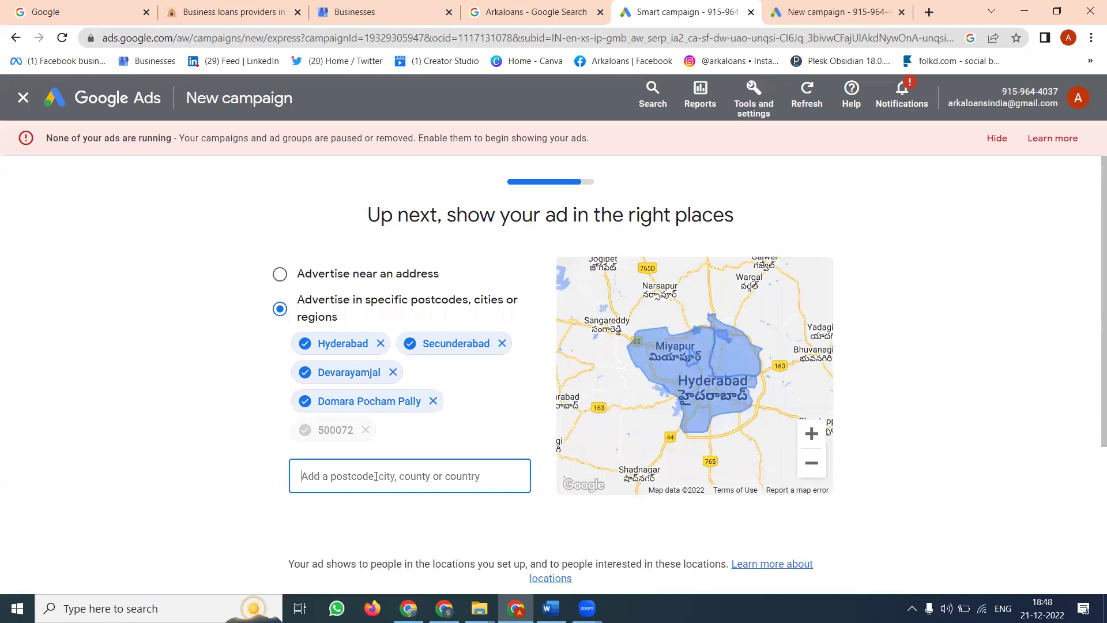
type("500045")
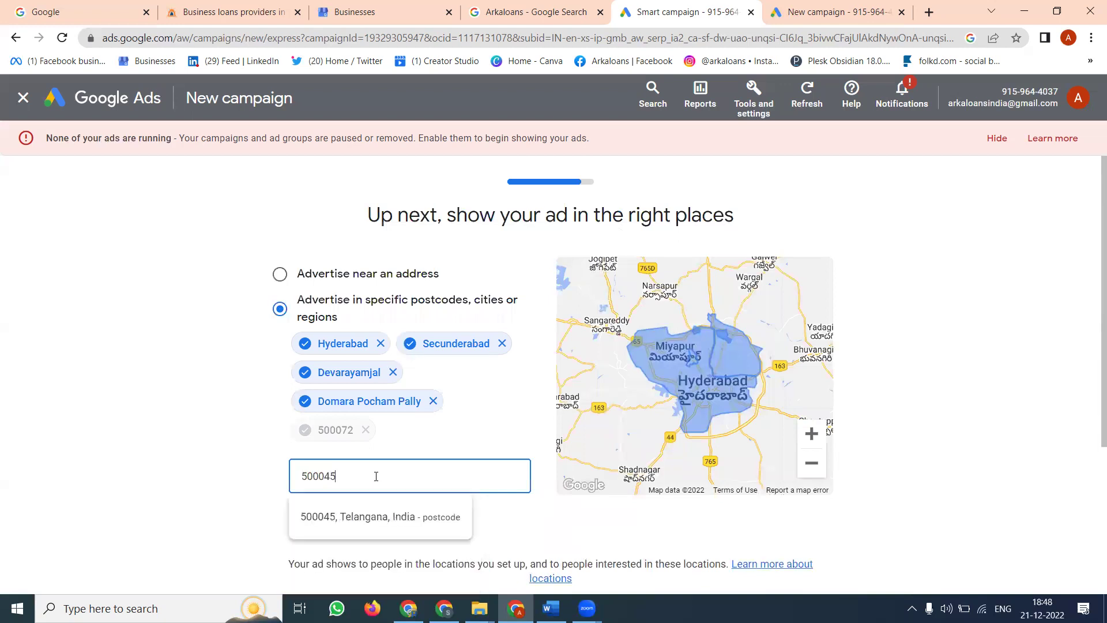
left_click(361, 516)
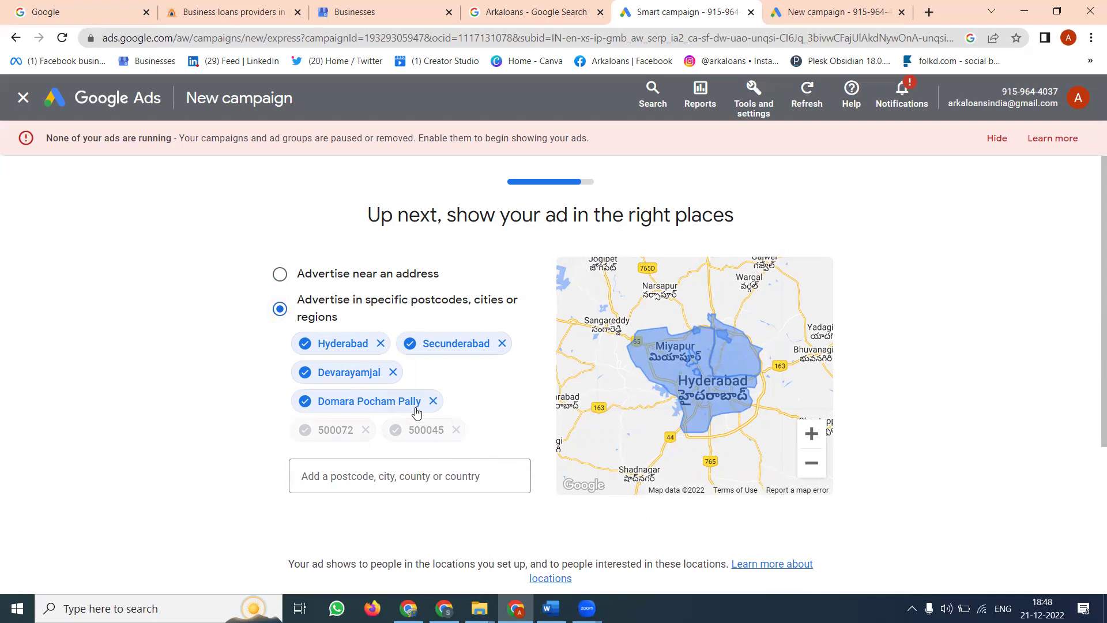
left_click(387, 471)
type("5000")
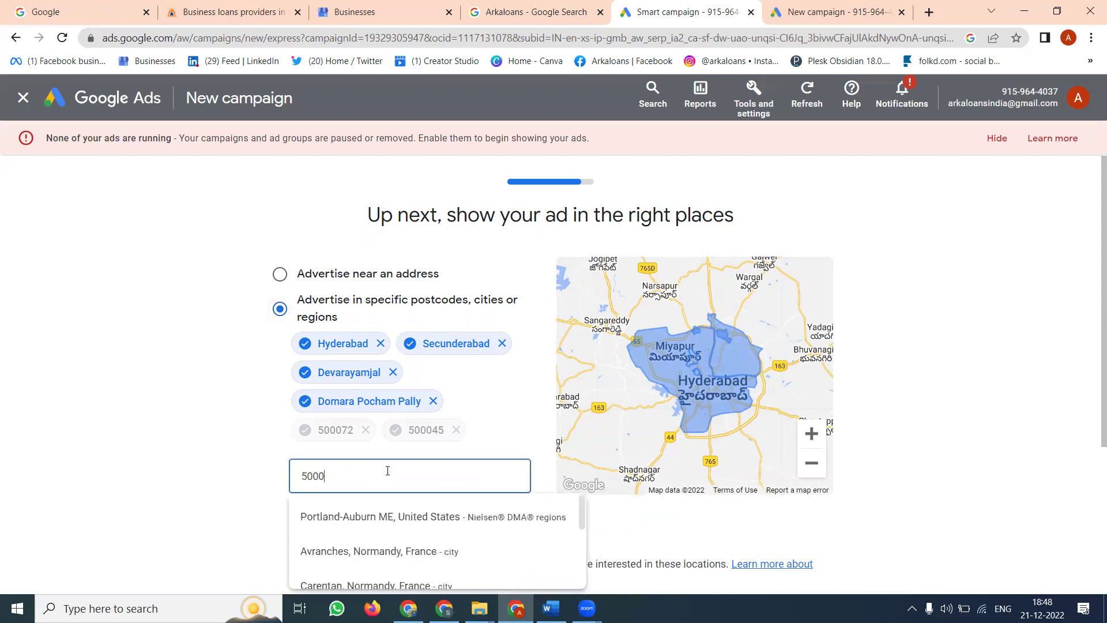
type("91")
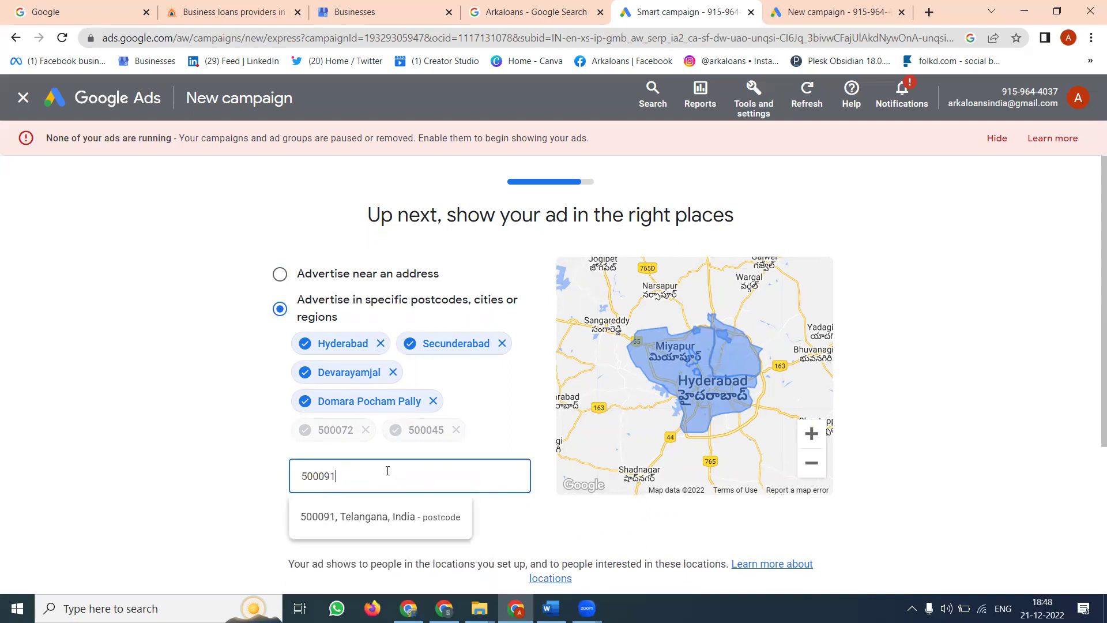
type("0")
left_click(386, 520)
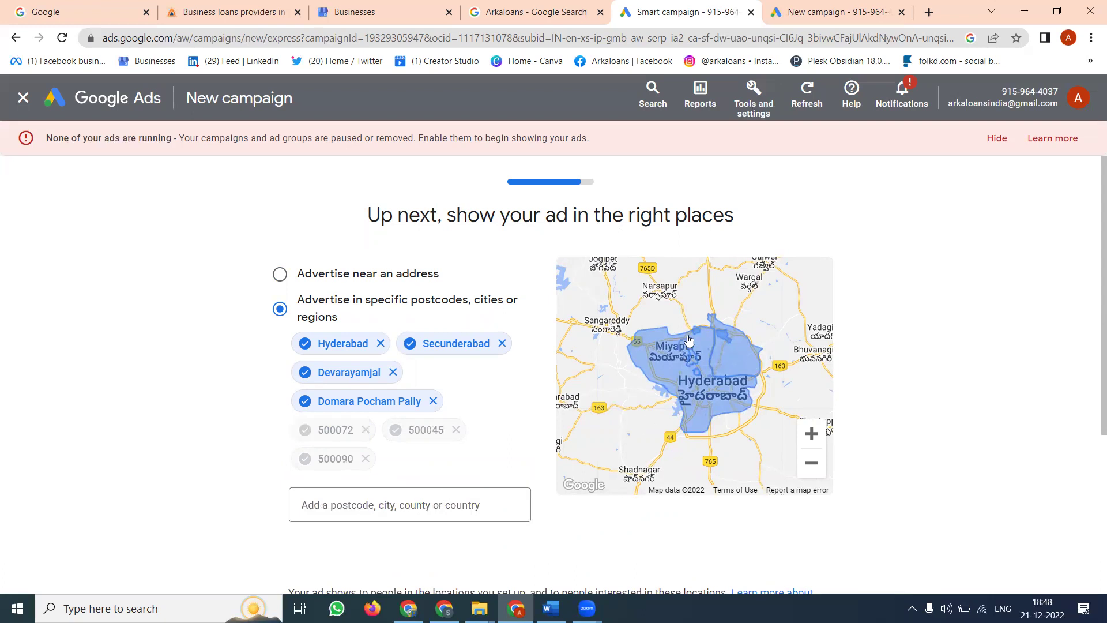
scroll(685, 354, "down", 2)
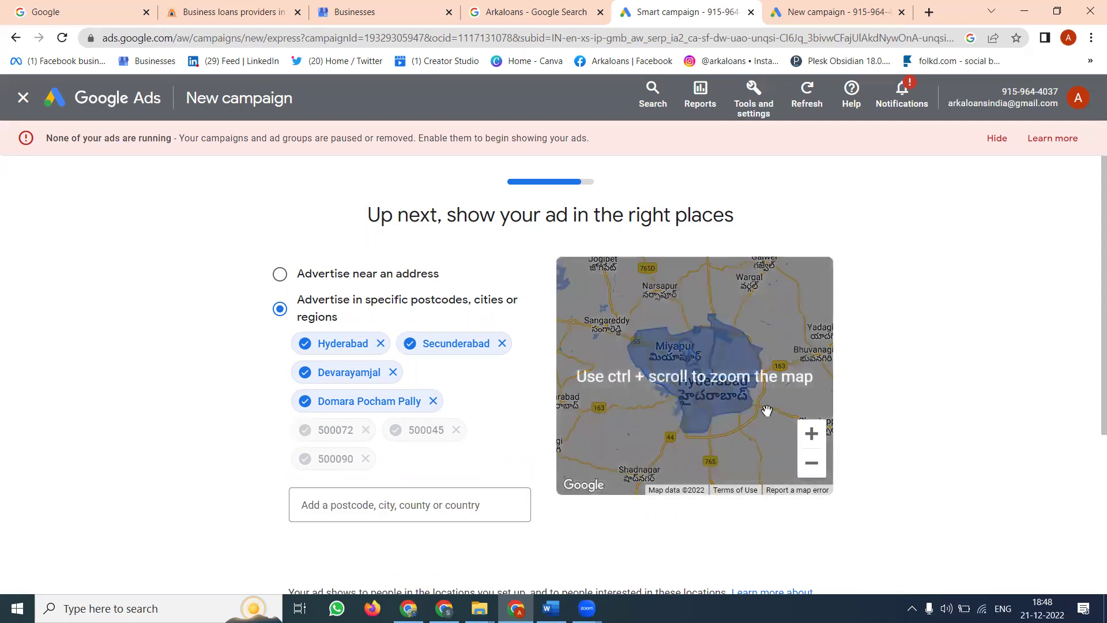
left_click(807, 437)
Step: Remove Hyderabad, Secunderabad, Devarayamjal and Domara Pocham Pally from the targeted locations
left_click(808, 434)
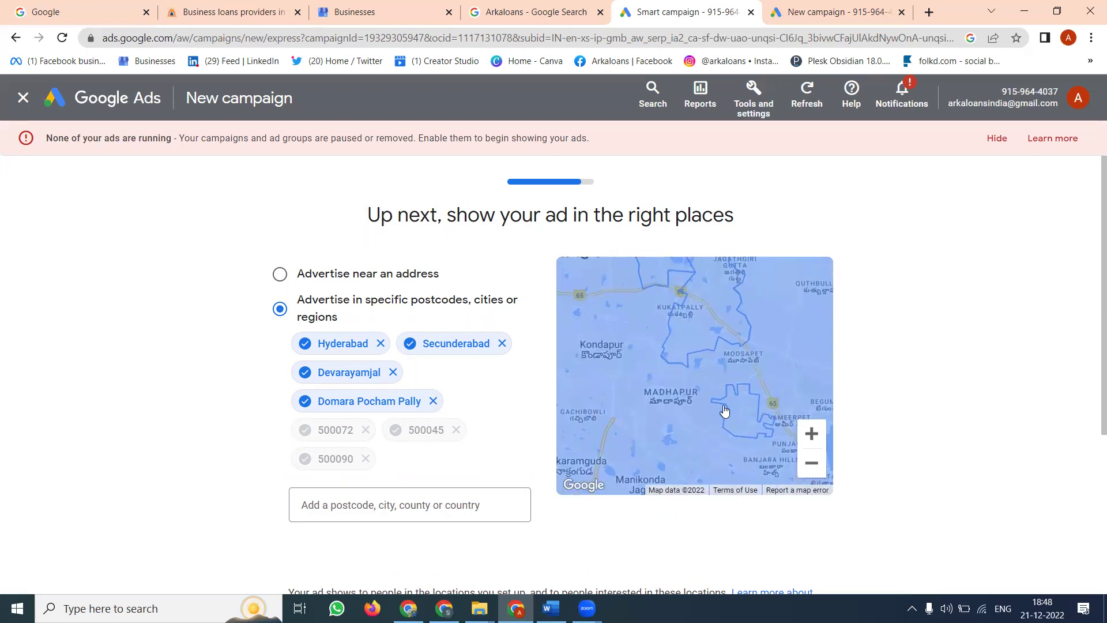
left_click(380, 343)
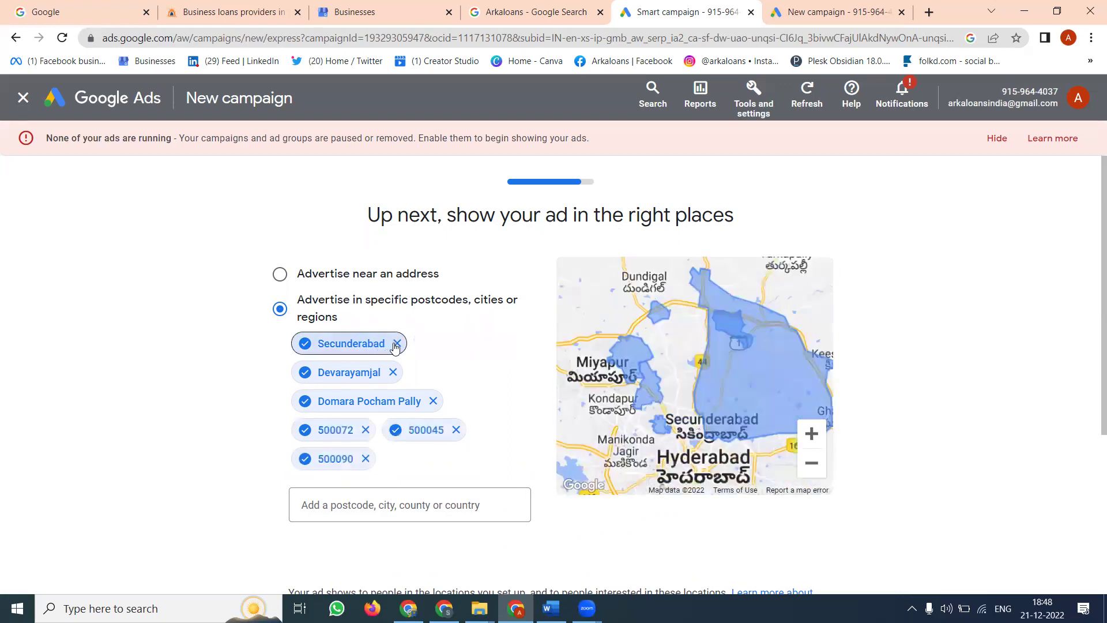
left_click(398, 344)
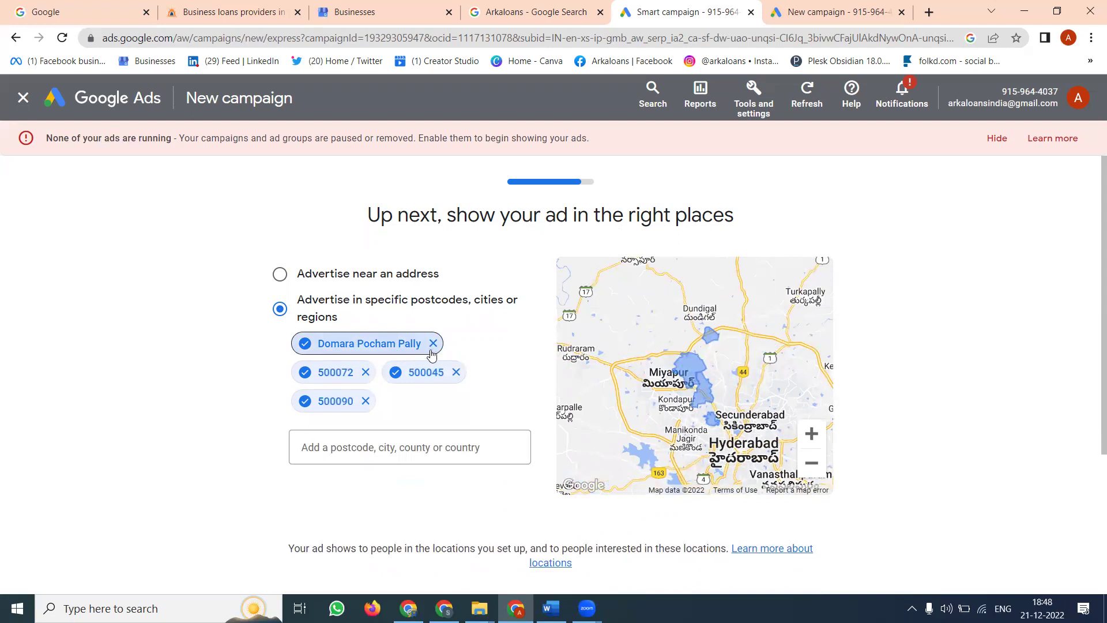
left_click(433, 344)
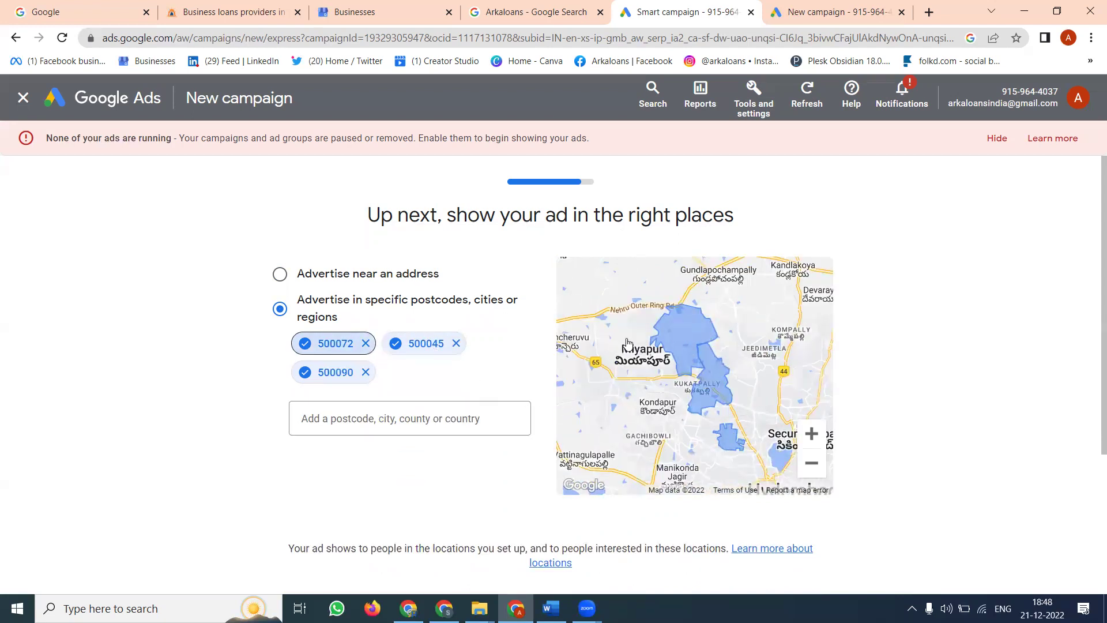
Step: Target the Telangana postcodes 500080, 500091, 500018 and 500016
left_click(428, 416)
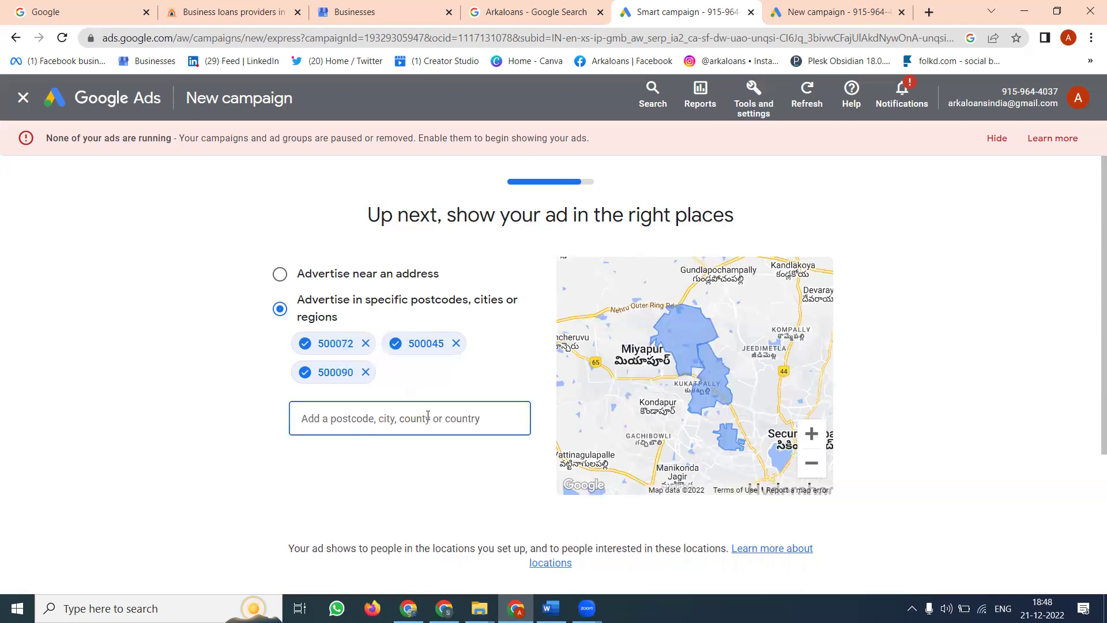
type("500080")
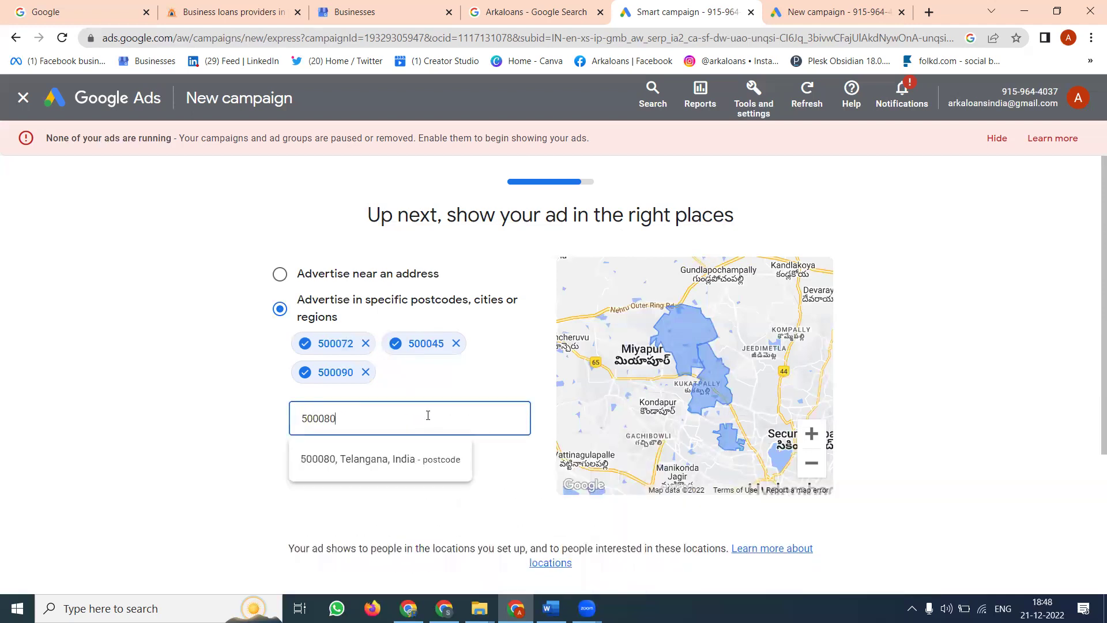
left_click(378, 450)
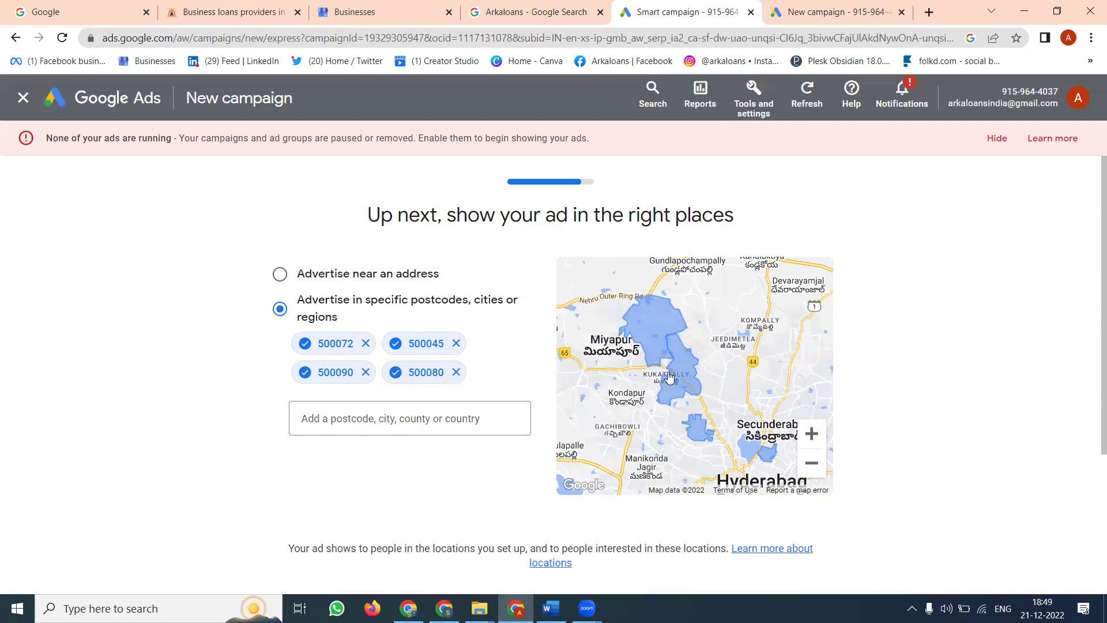
left_click(443, 417)
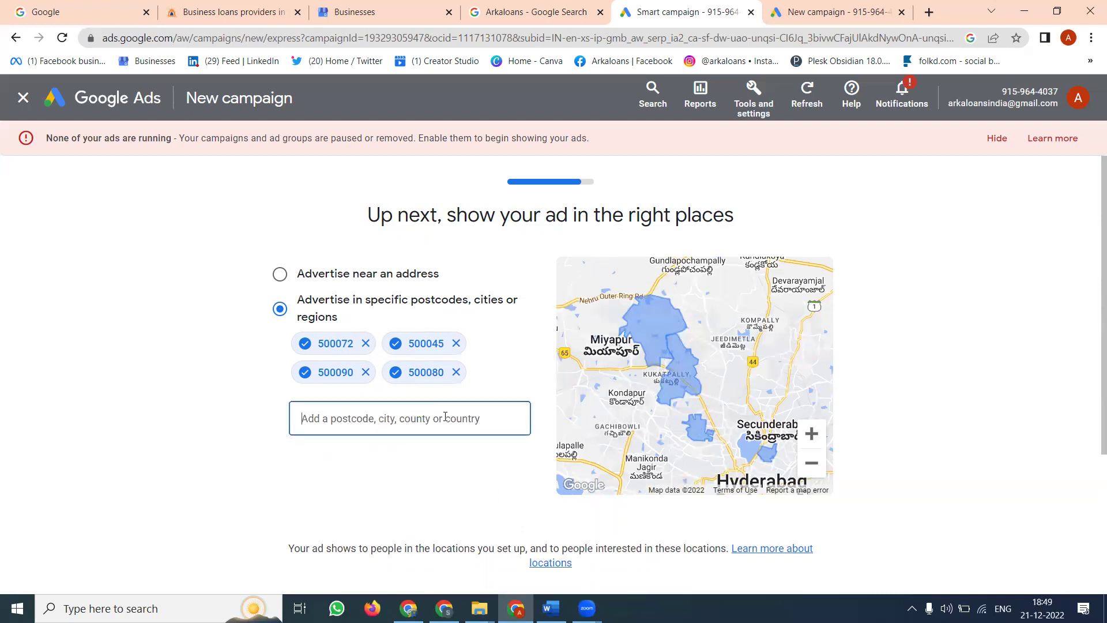
type("500091")
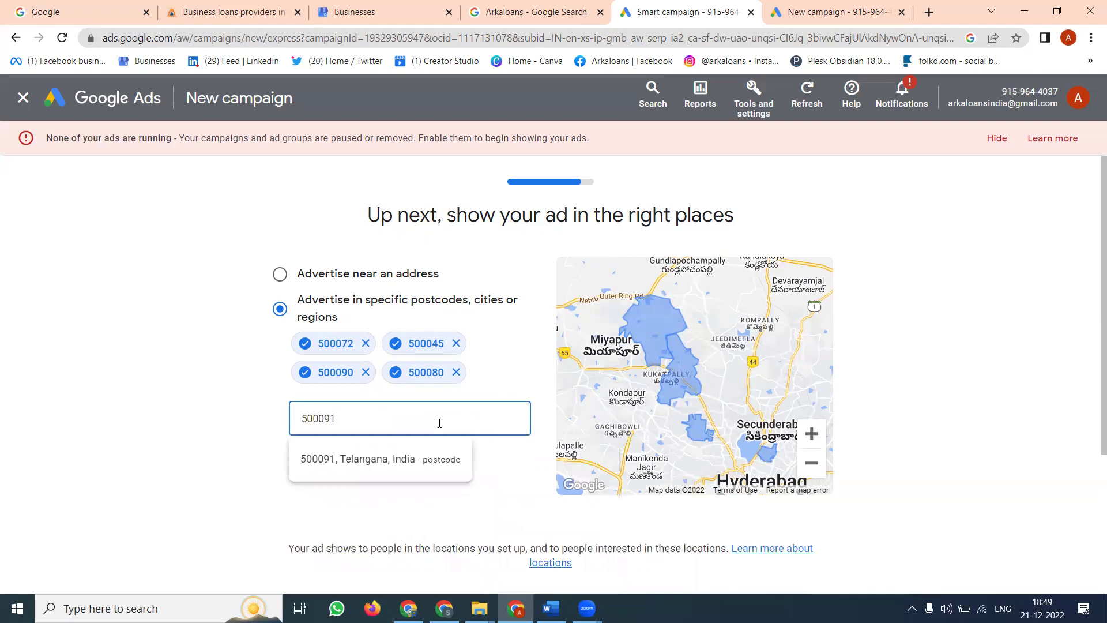
left_click(404, 460)
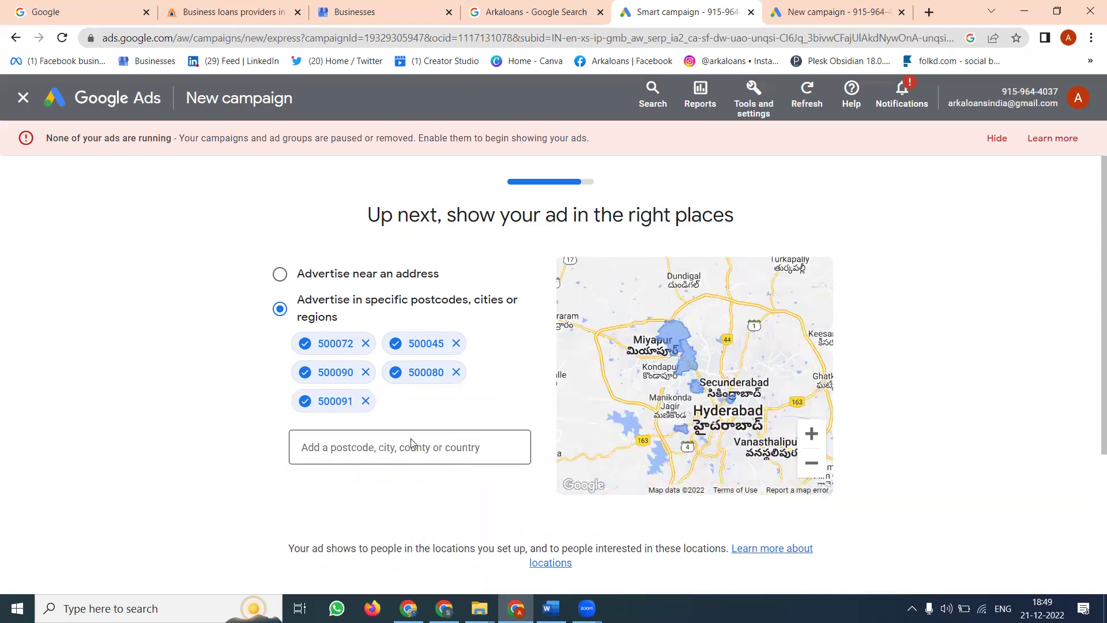
left_click(412, 444)
type("5000")
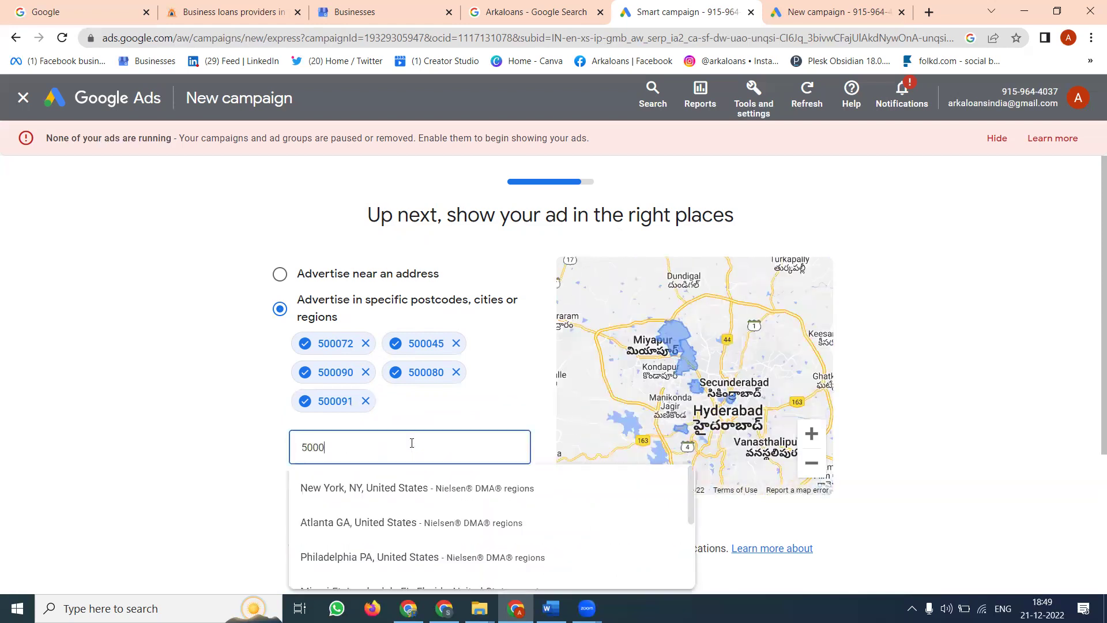
type("18")
left_click(394, 489)
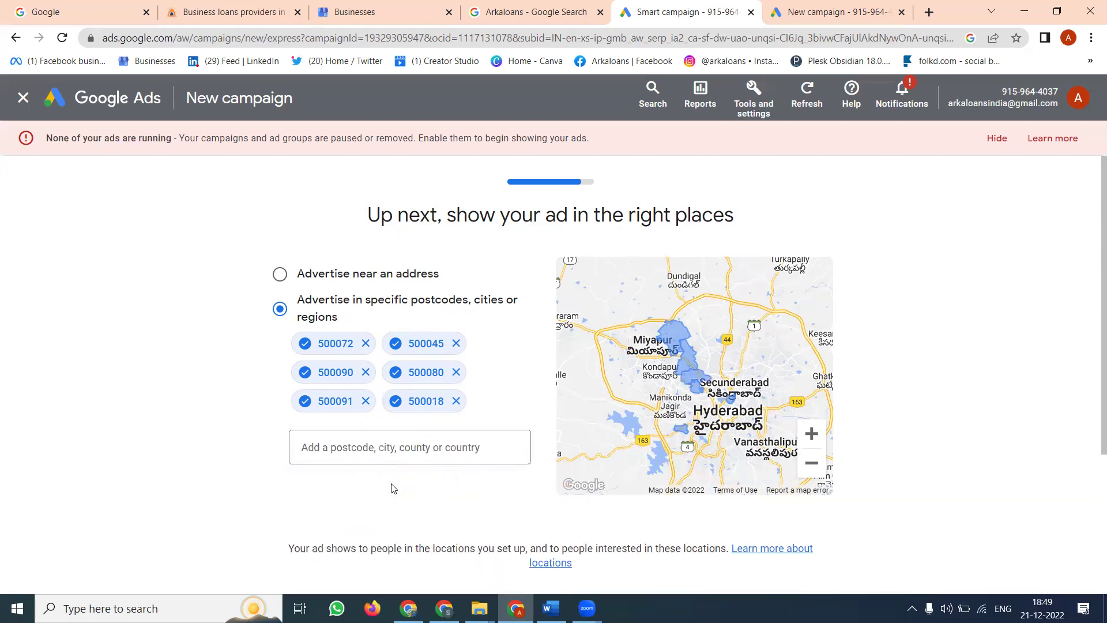
left_click(406, 441)
type("5")
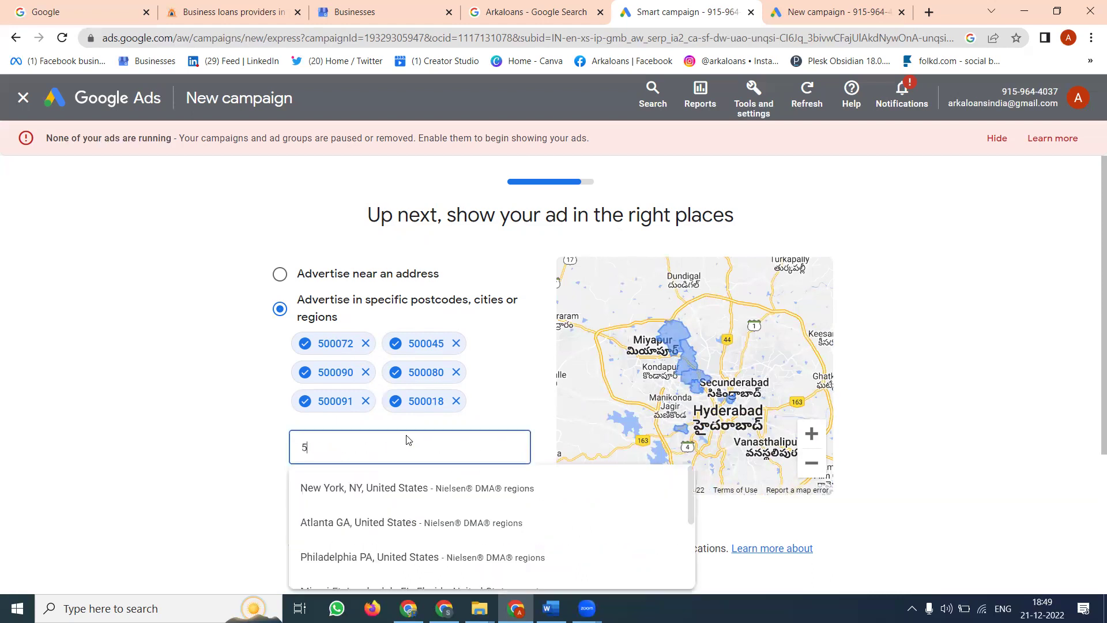
type("00016")
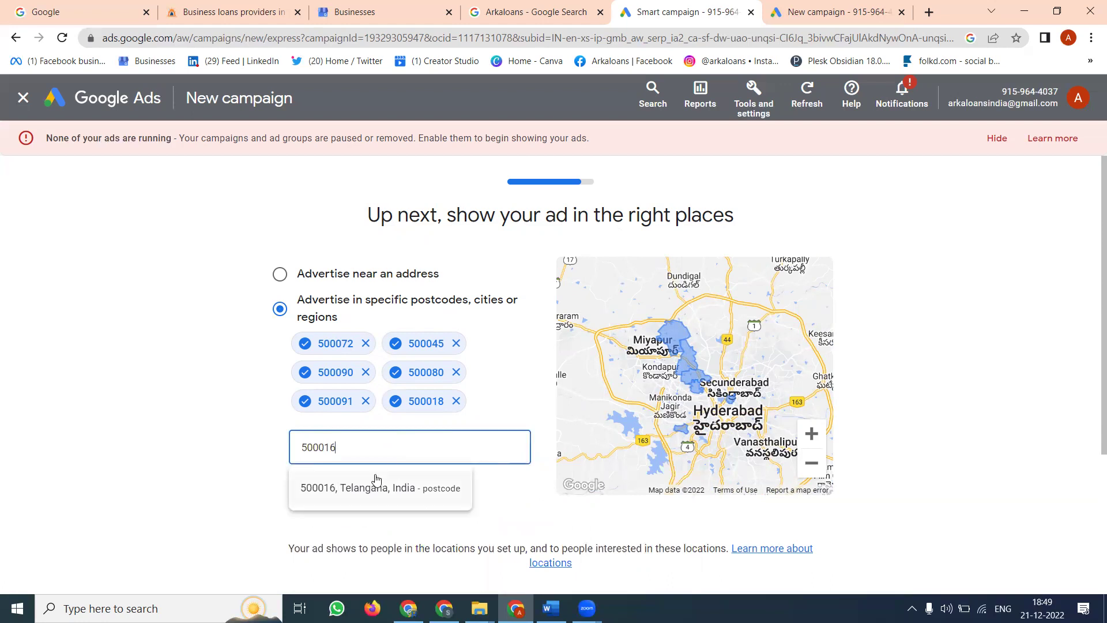
left_click(368, 486)
left_click(391, 475)
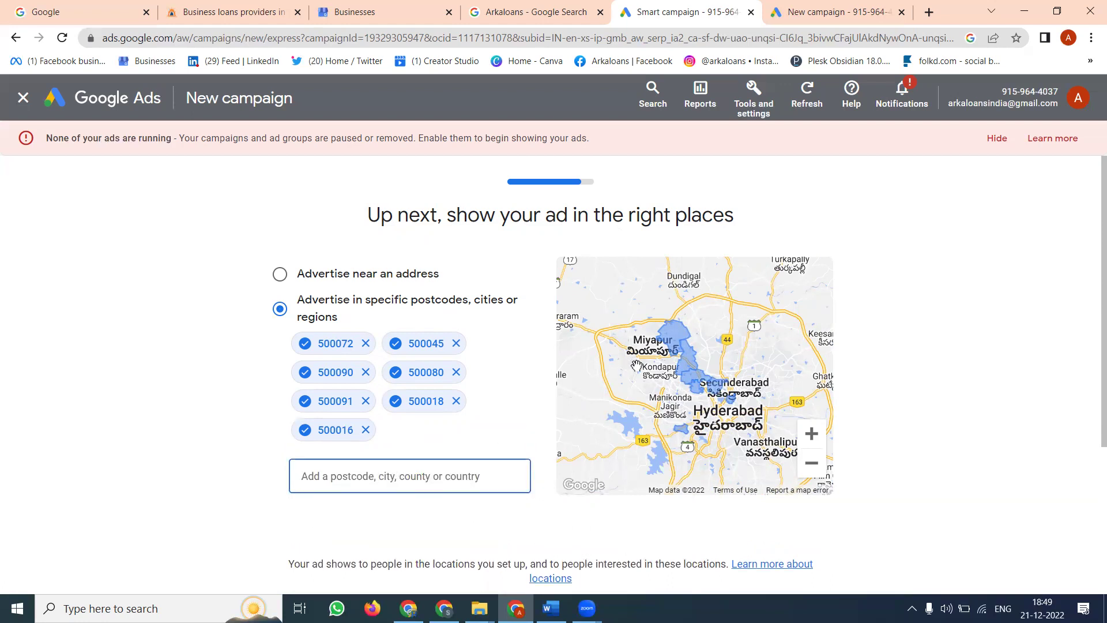
Step: Search Google for 'manikonda pincode', then switch back to the Google Ads campaign tabs
left_click(86, 6)
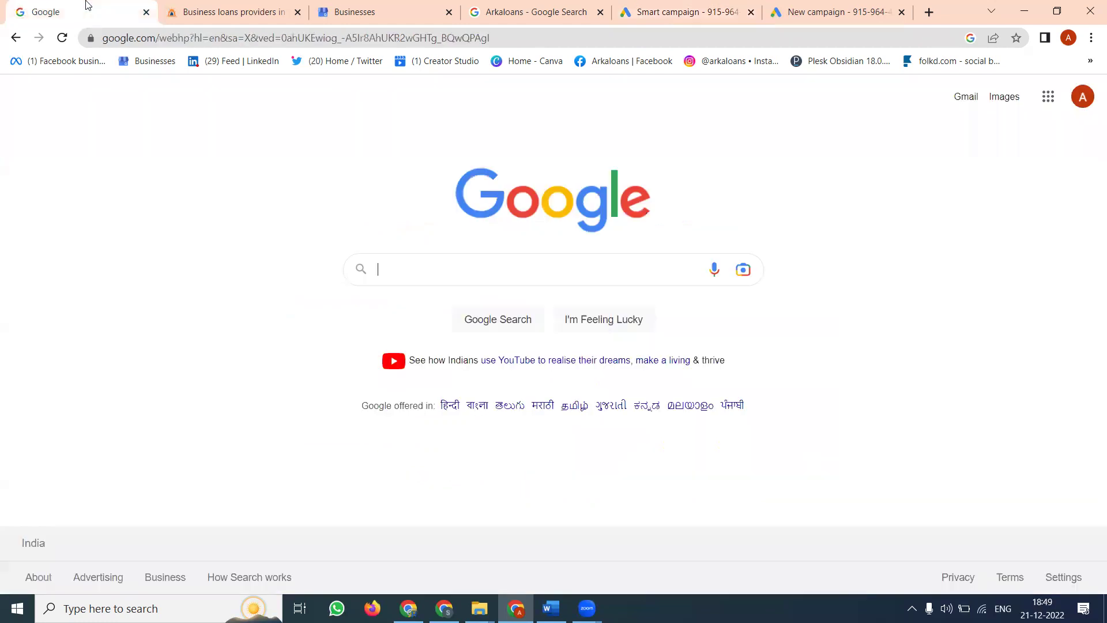
type("mani")
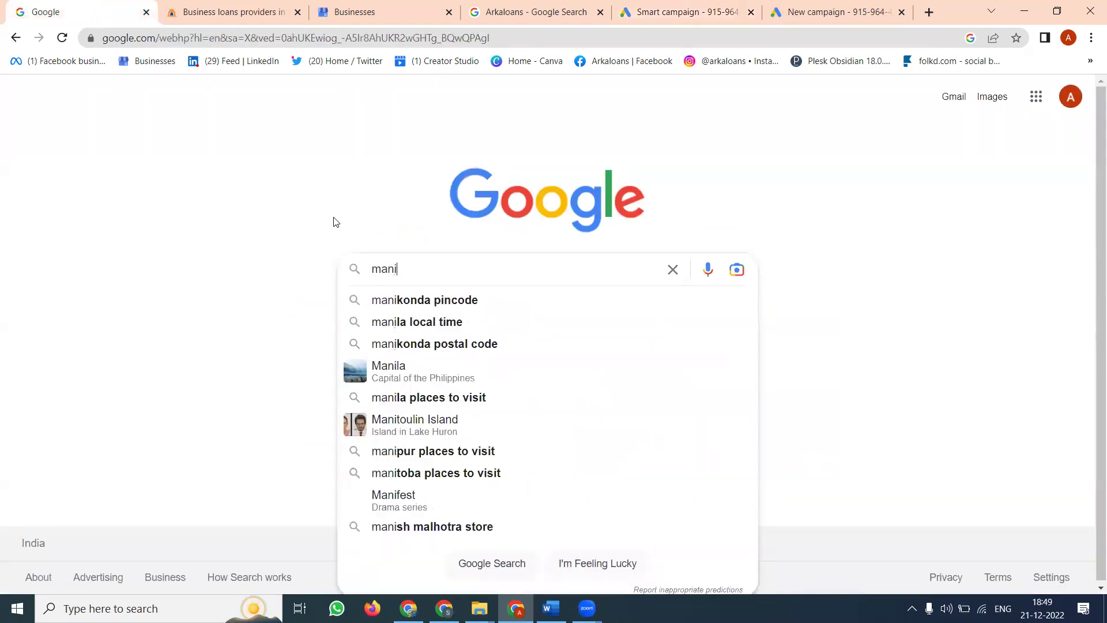
type("konda pin")
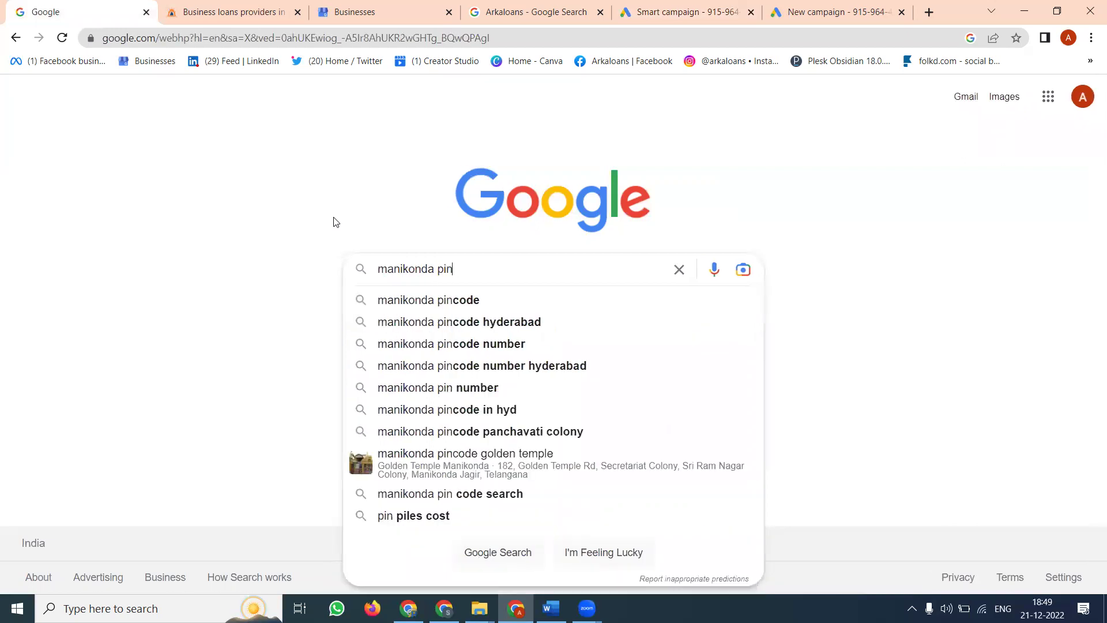
type("code")
key("Return")
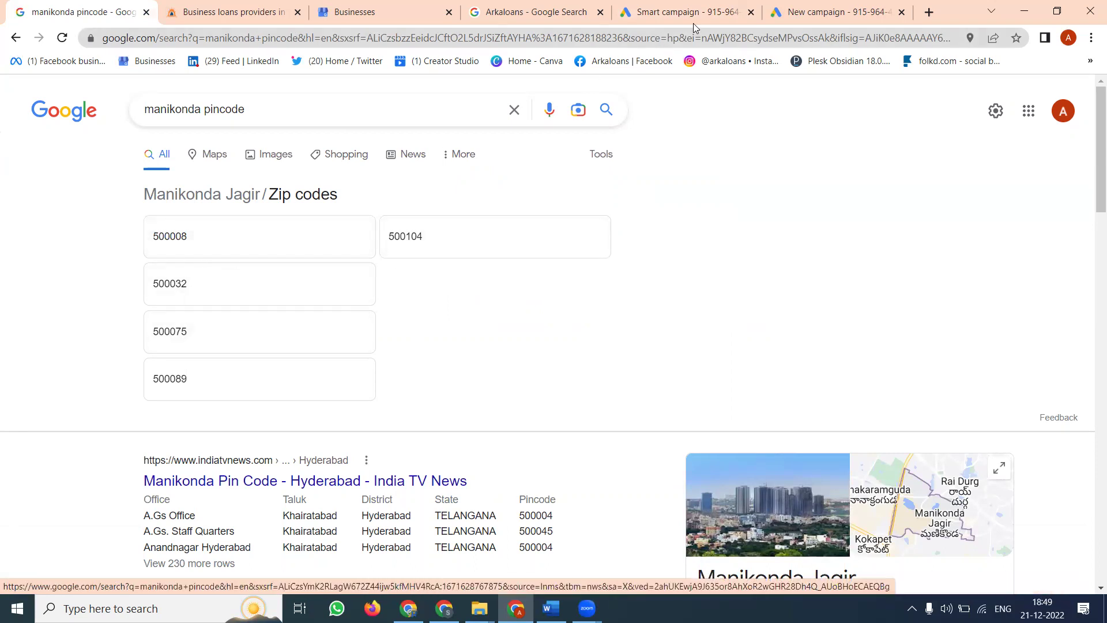
left_click(830, 12)
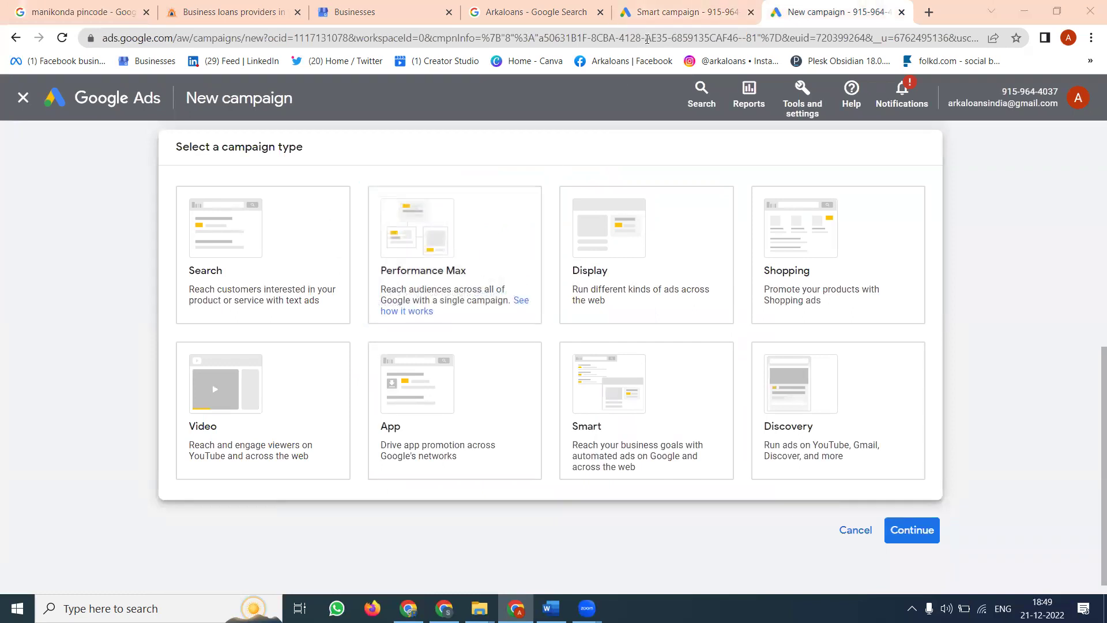
Step: Target postcodes 500008, 500032 and 500075, checking the Manikonda search results between entries
key("ctrl+shift+Tab")
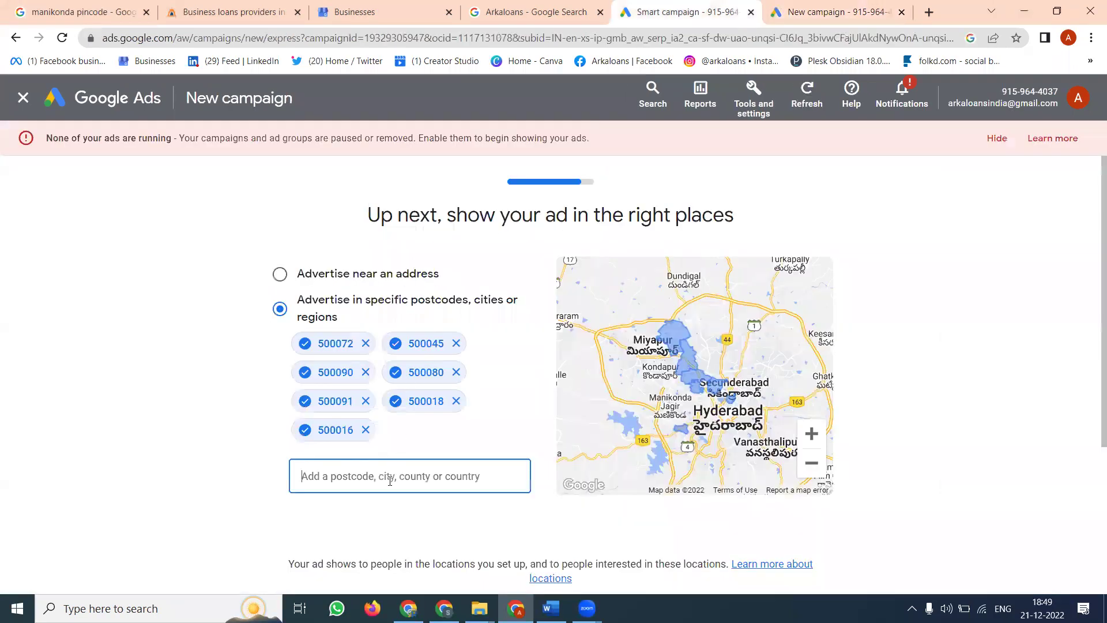
type("500008")
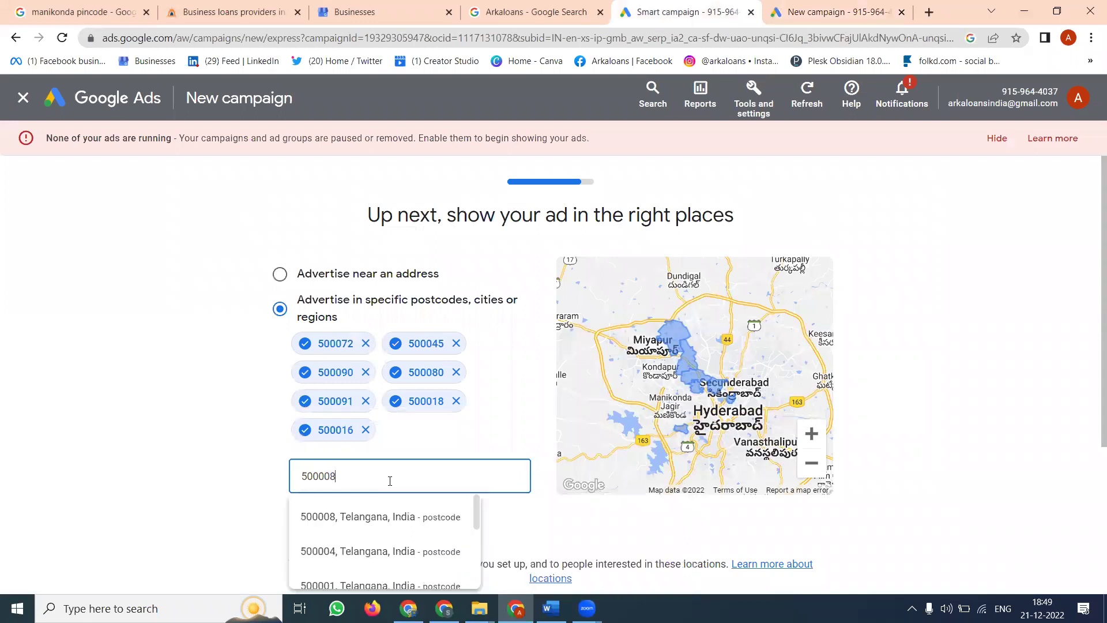
left_click(334, 516)
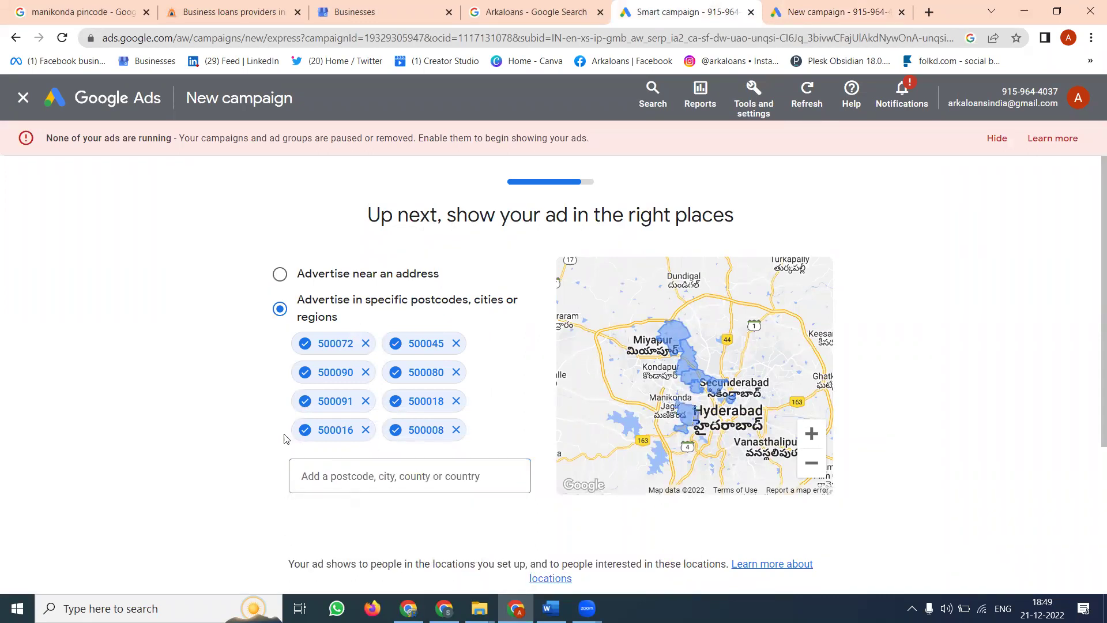
left_click(63, 13)
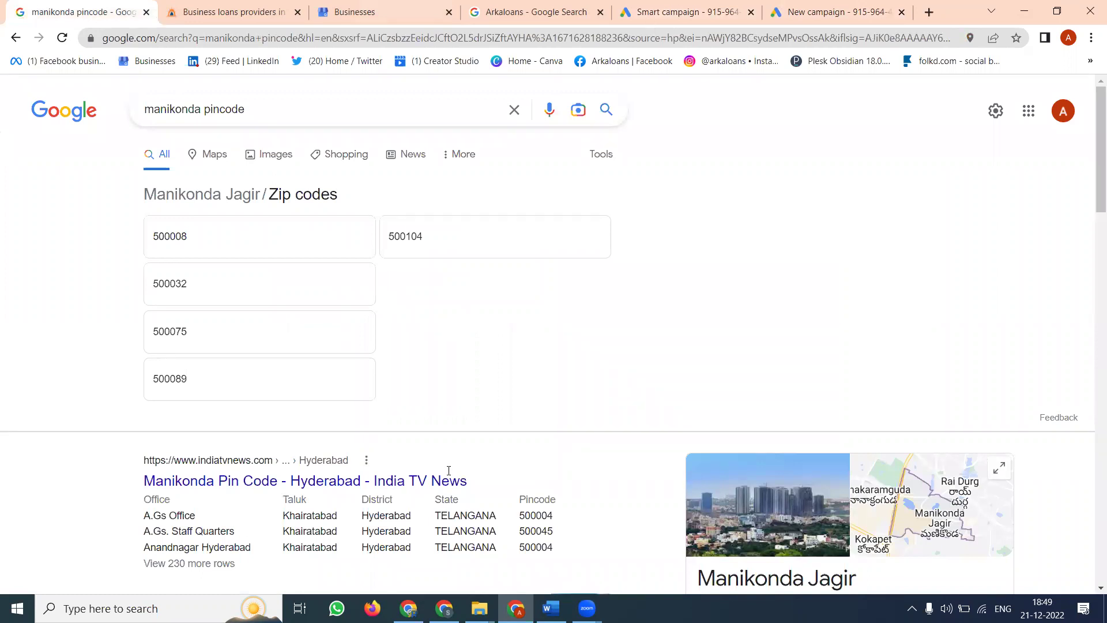
key("ctrl+5")
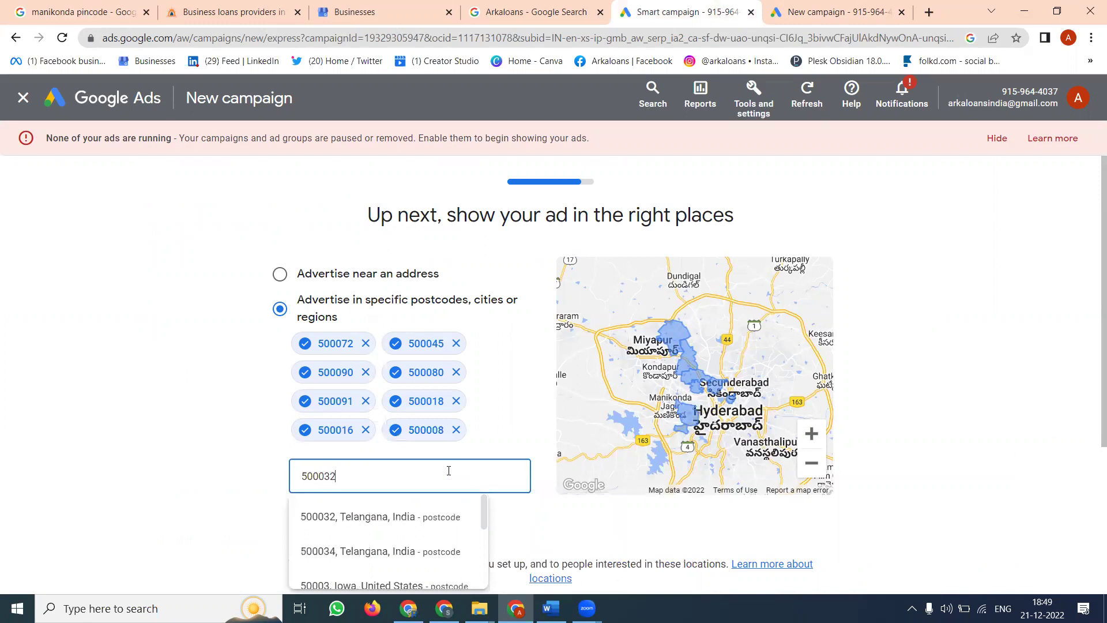
left_click(364, 517)
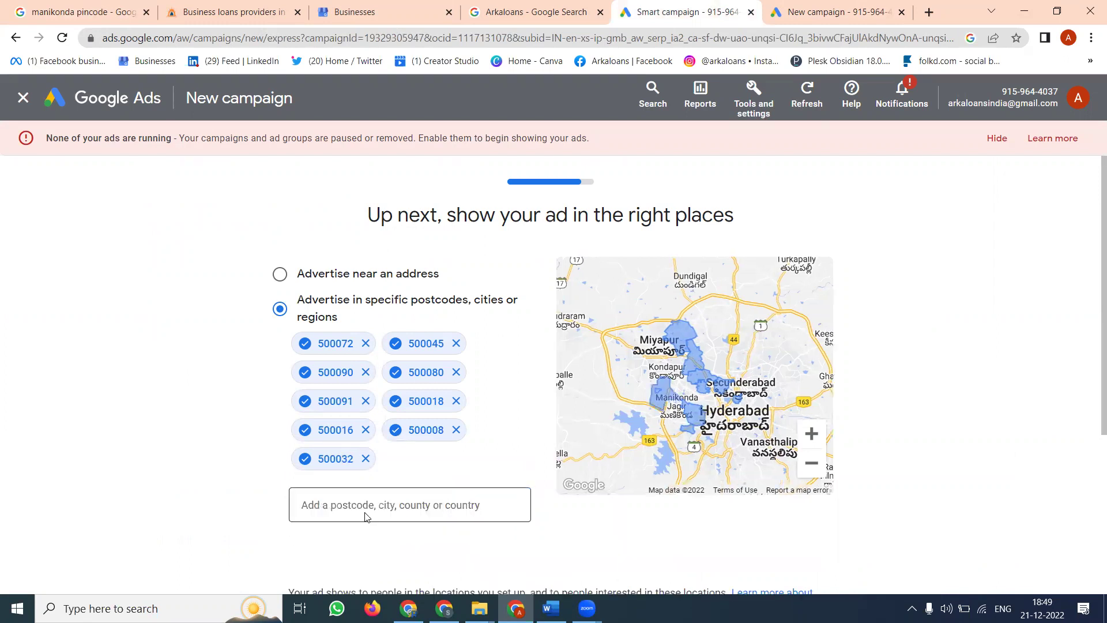
left_click(102, 7)
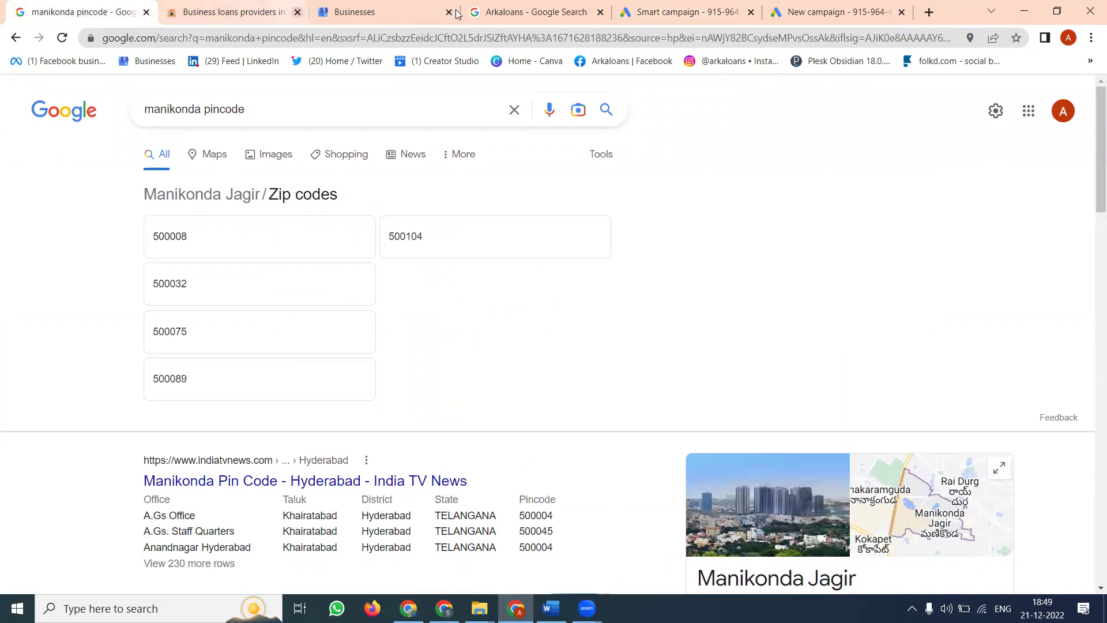
left_click(684, 13)
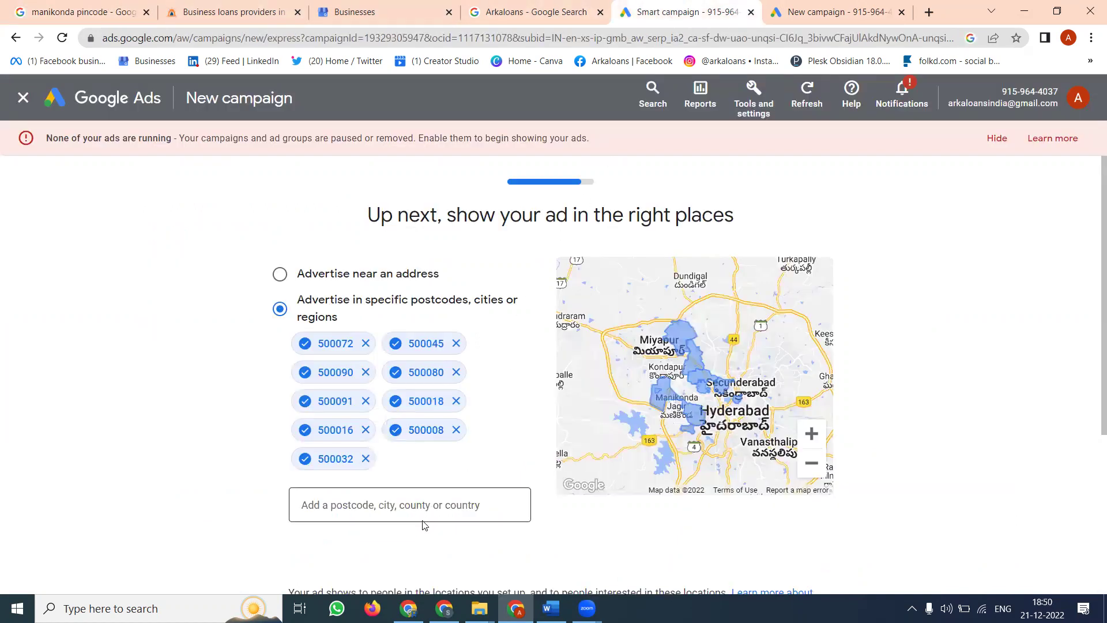
left_click(433, 504)
type("5000")
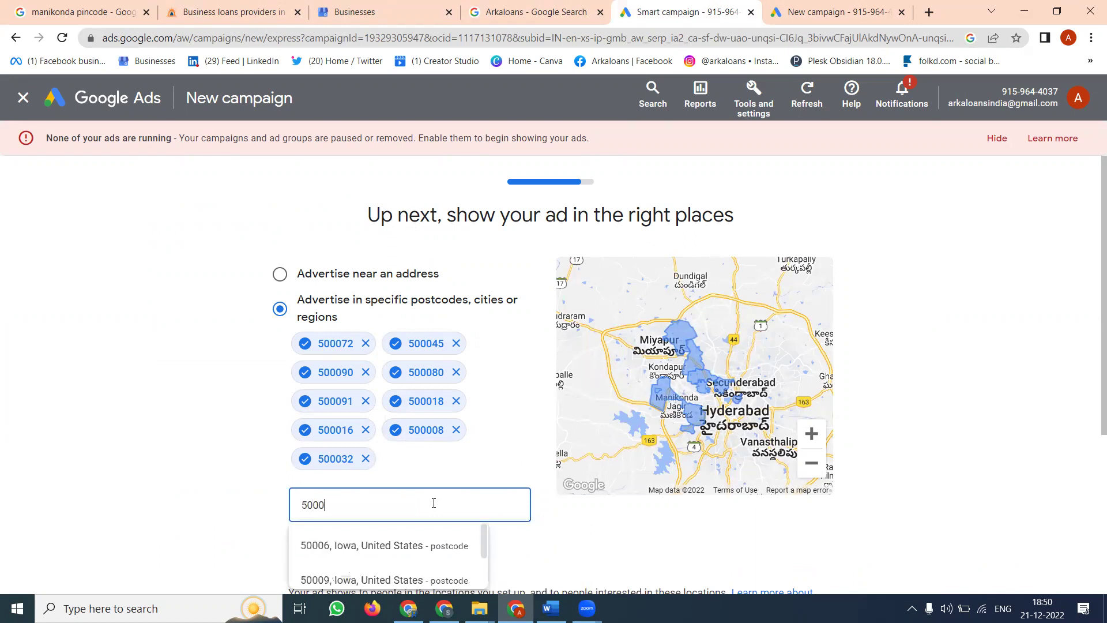
type("75")
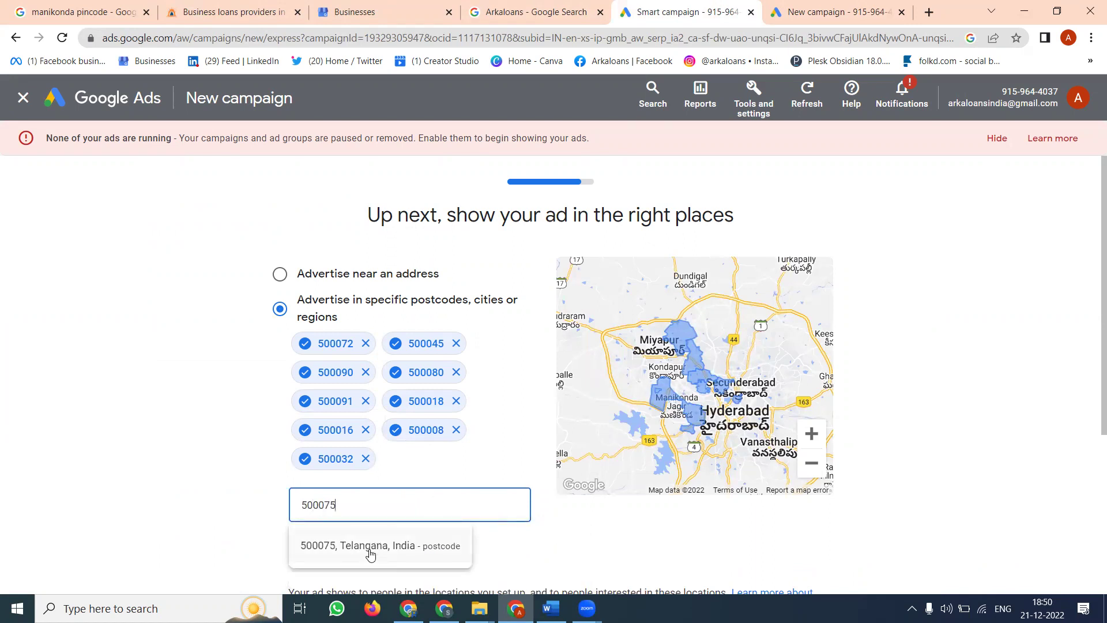
left_click(369, 549)
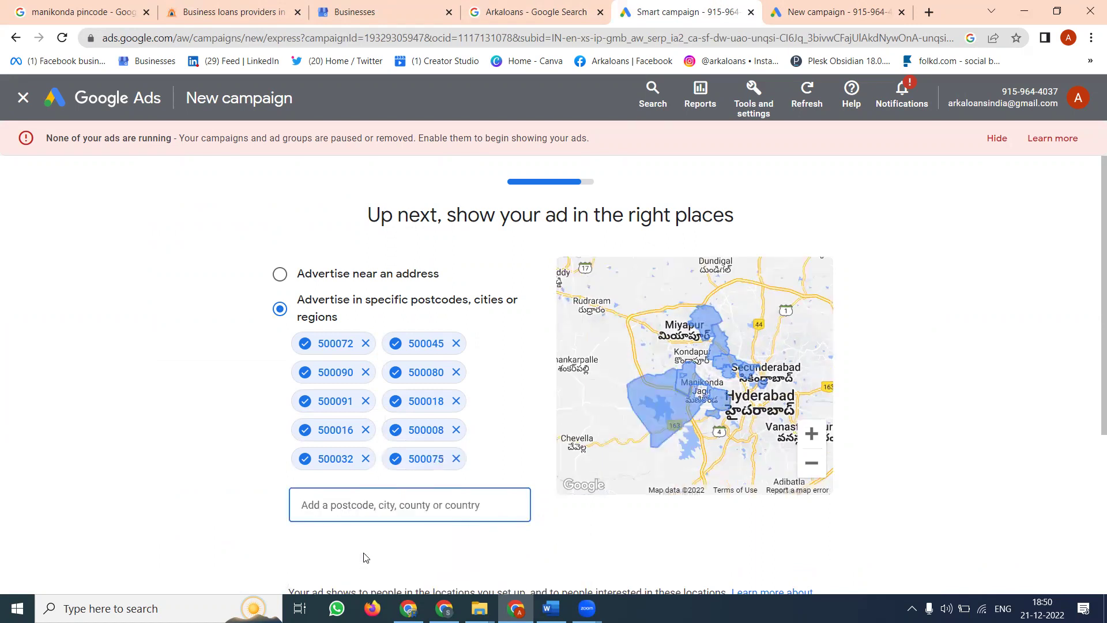
Step: Advertise near the Durga Bhavani Complex address, shrinking the radius from 25 km to 10 km
left_click(280, 275)
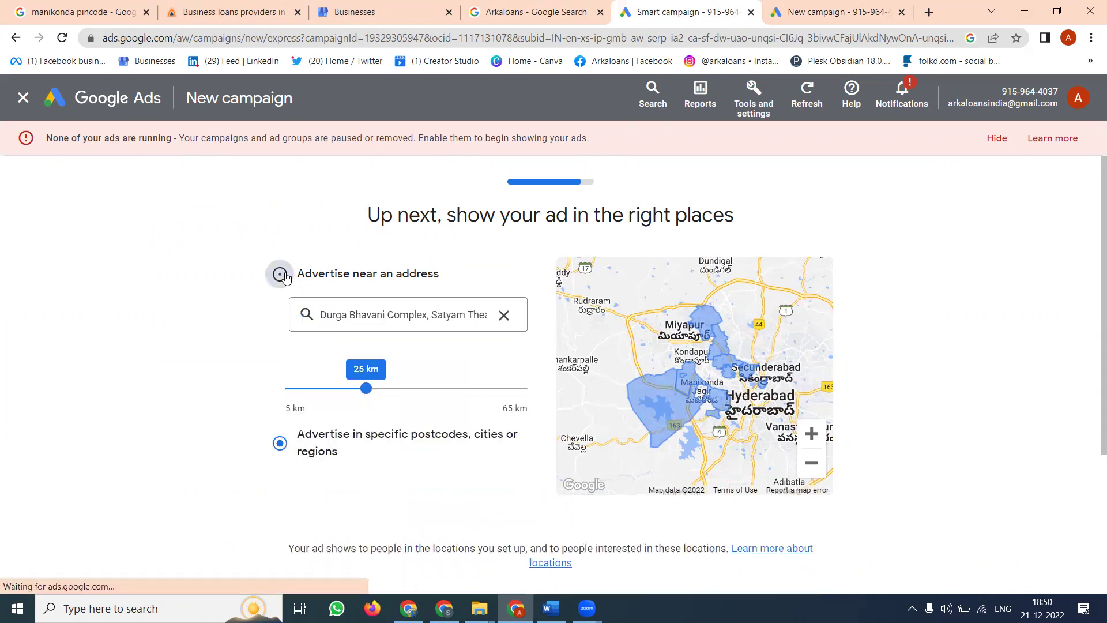
left_click(386, 310)
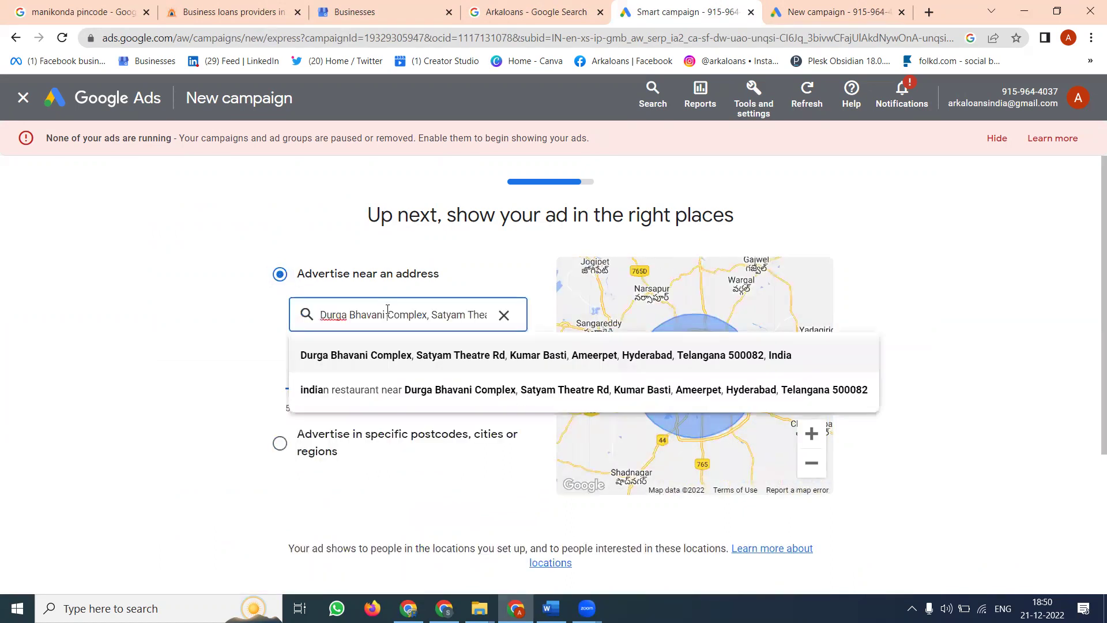
left_click(232, 322)
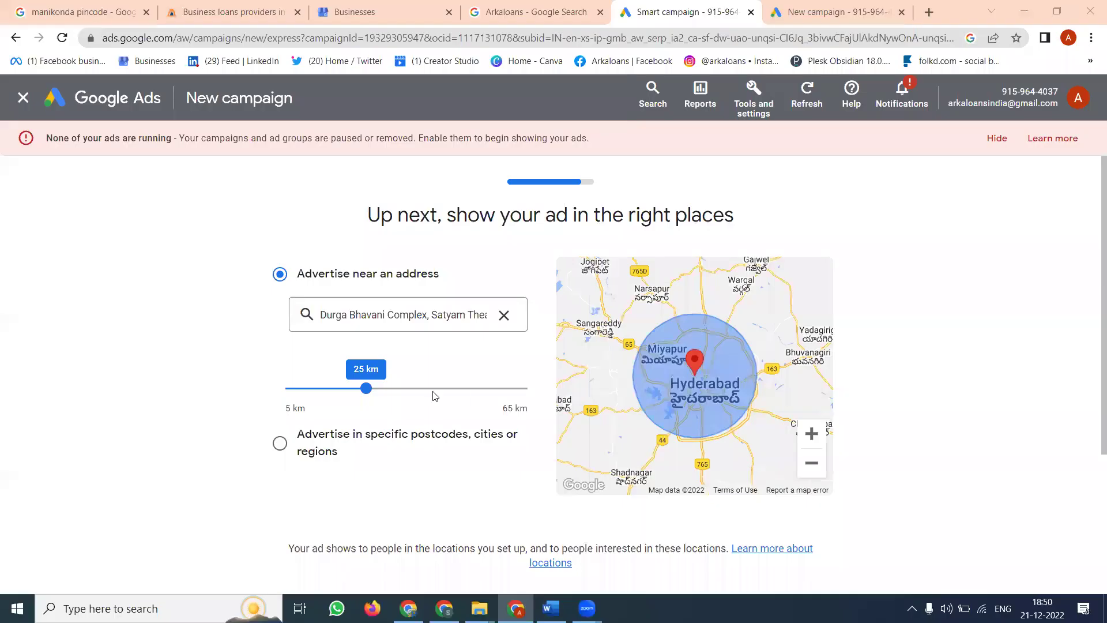
mouse_move(361, 399)
left_mouse_down()
mouse_move(317, 393)
mouse_move(335, 399)
left_mouse_up()
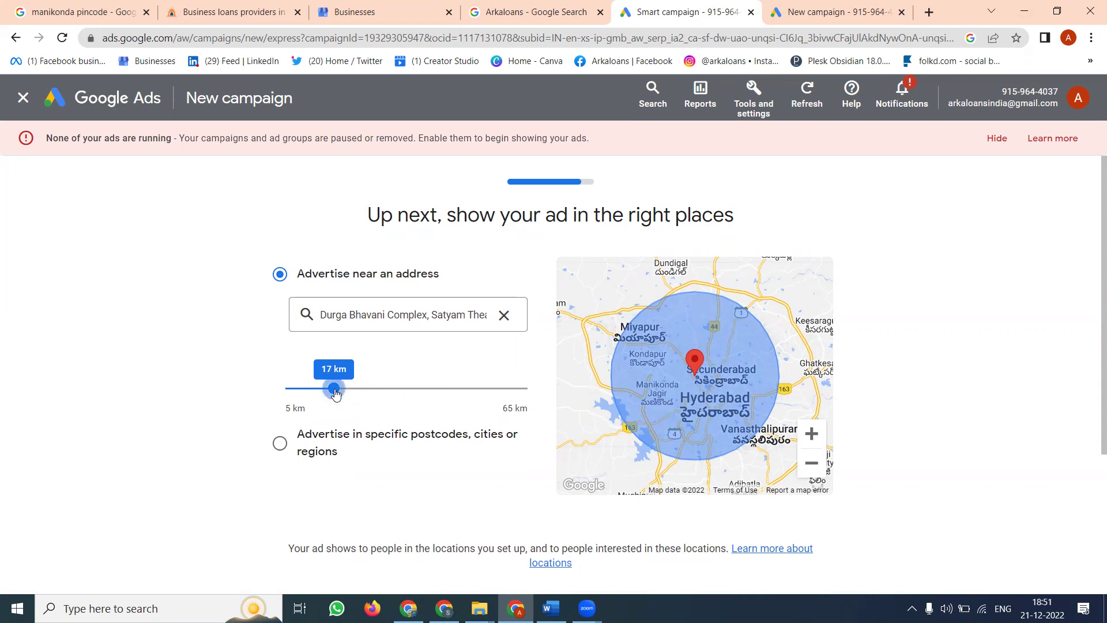
left_click_drag(335, 393, 306, 397)
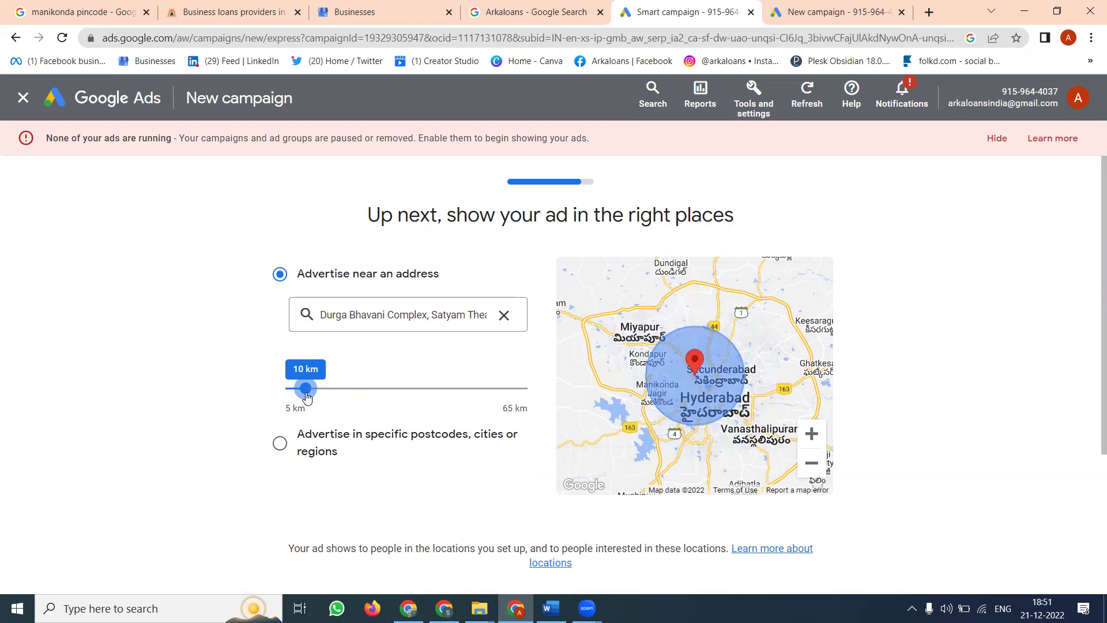
left_click(428, 315)
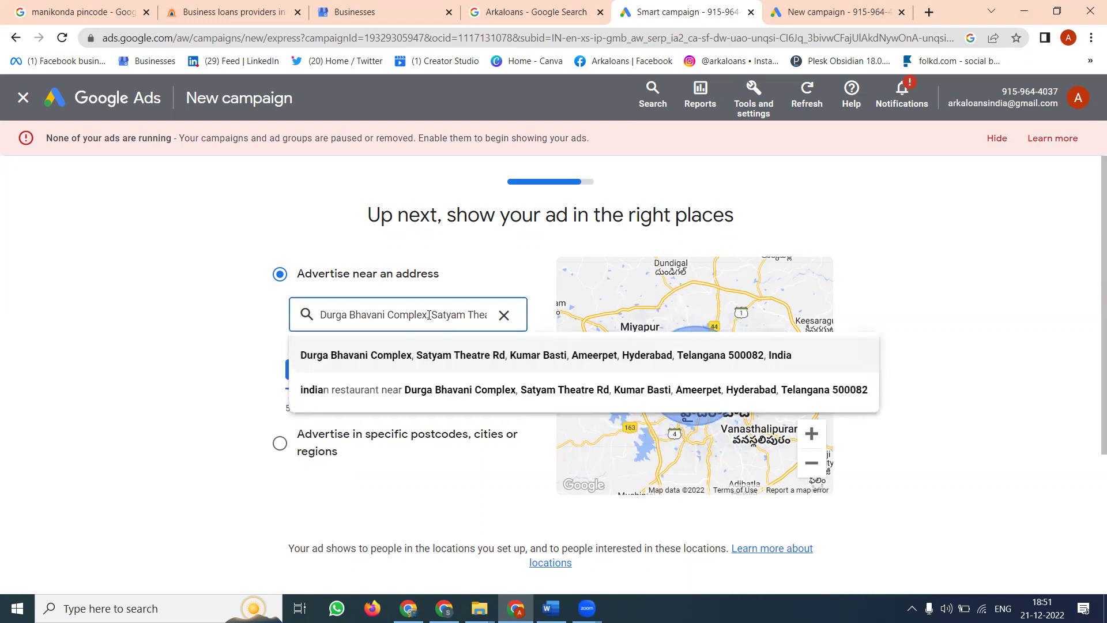
left_click(575, 11)
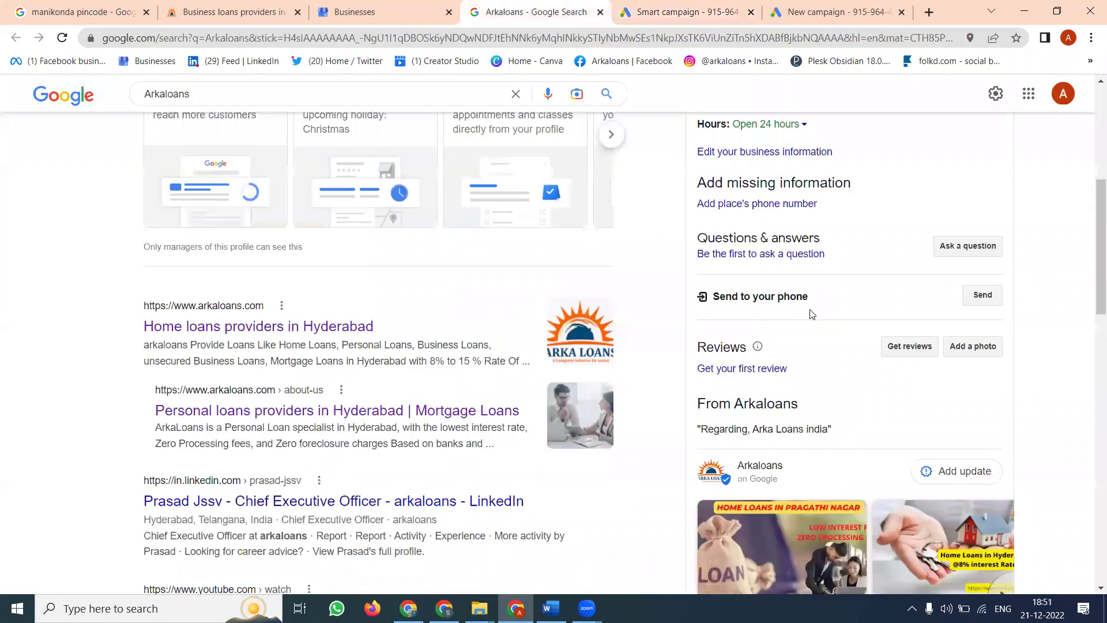
scroll(810, 314, "up", 3)
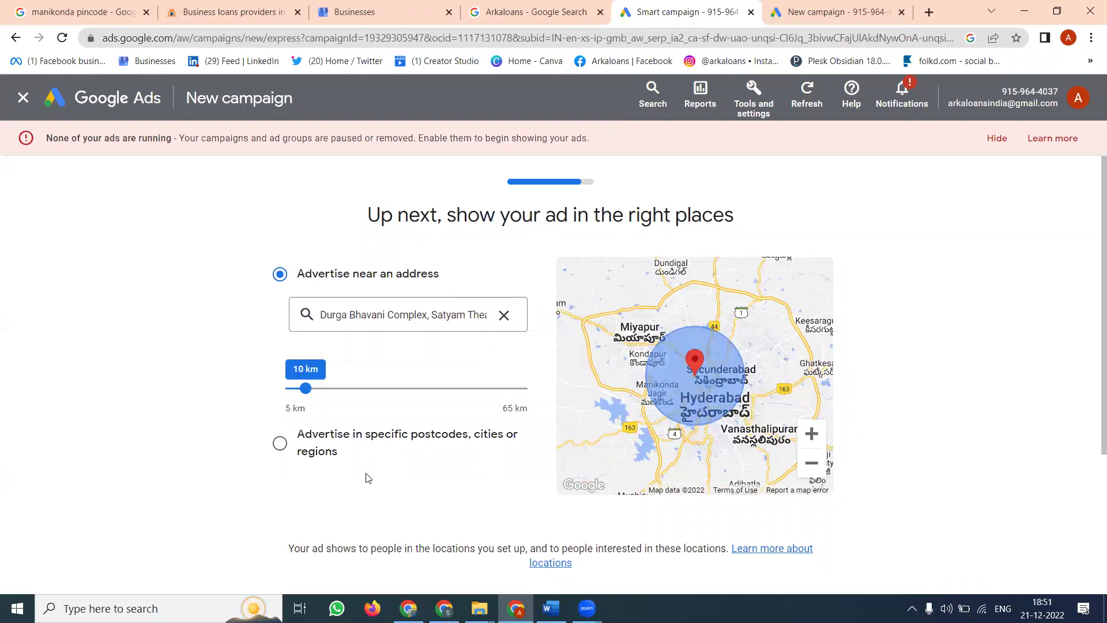
scroll(514, 505, "down", 1)
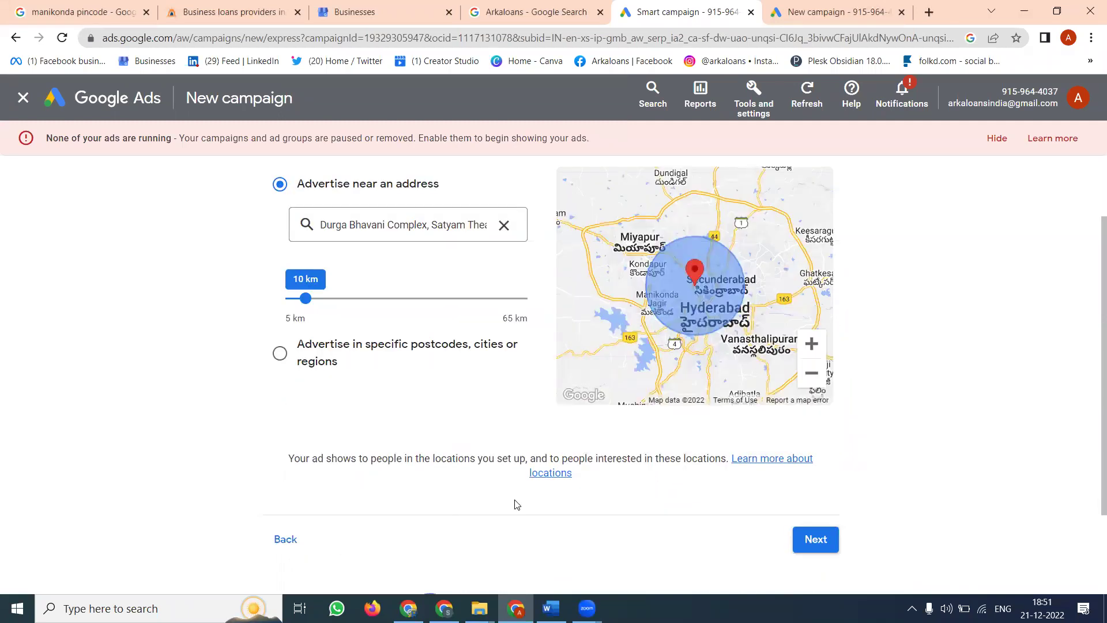
Step: Change the advertised address to Kukatpally, Hyderabad, Telangana with a 16 km radius
left_click(508, 226)
left_click(475, 227)
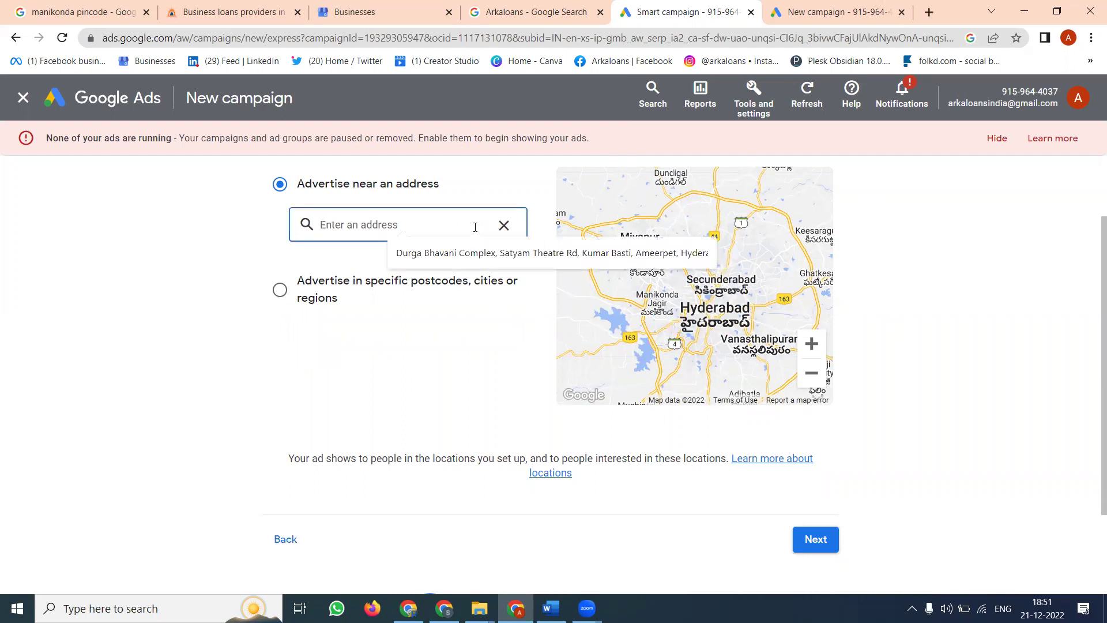
type("kukatpall")
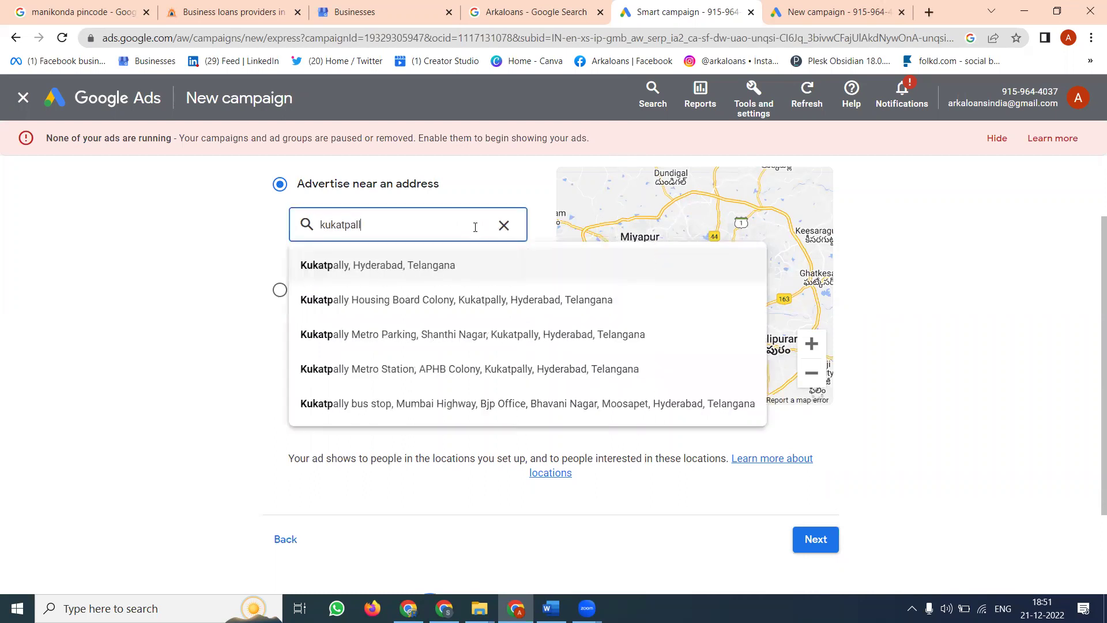
type("y")
left_click(477, 268)
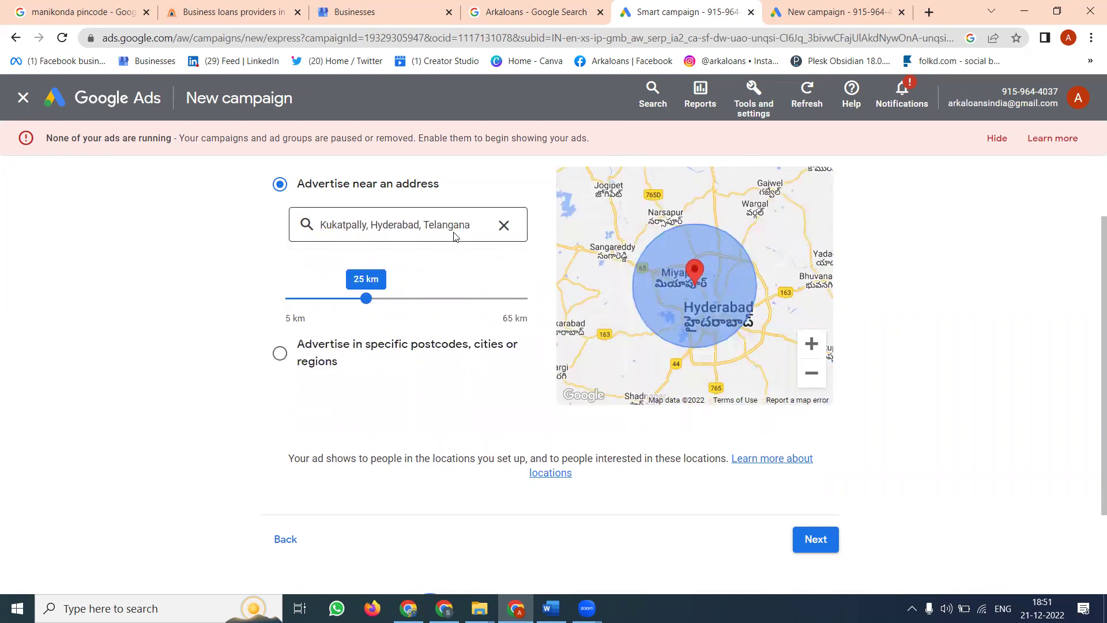
left_click_drag(367, 303, 331, 302)
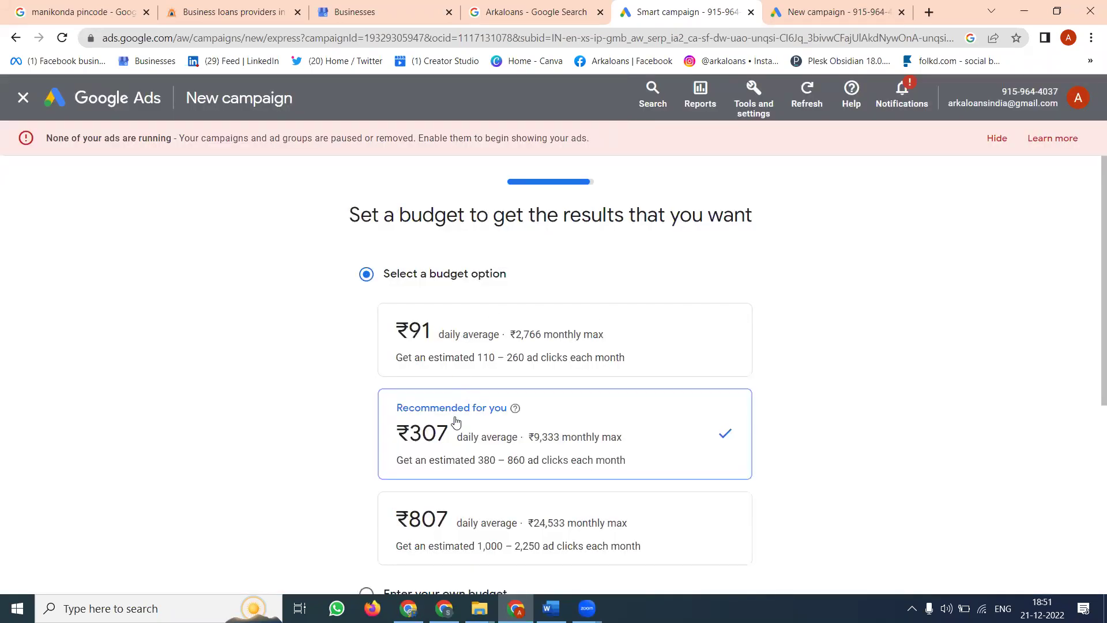
scroll(455, 421, "down", 2)
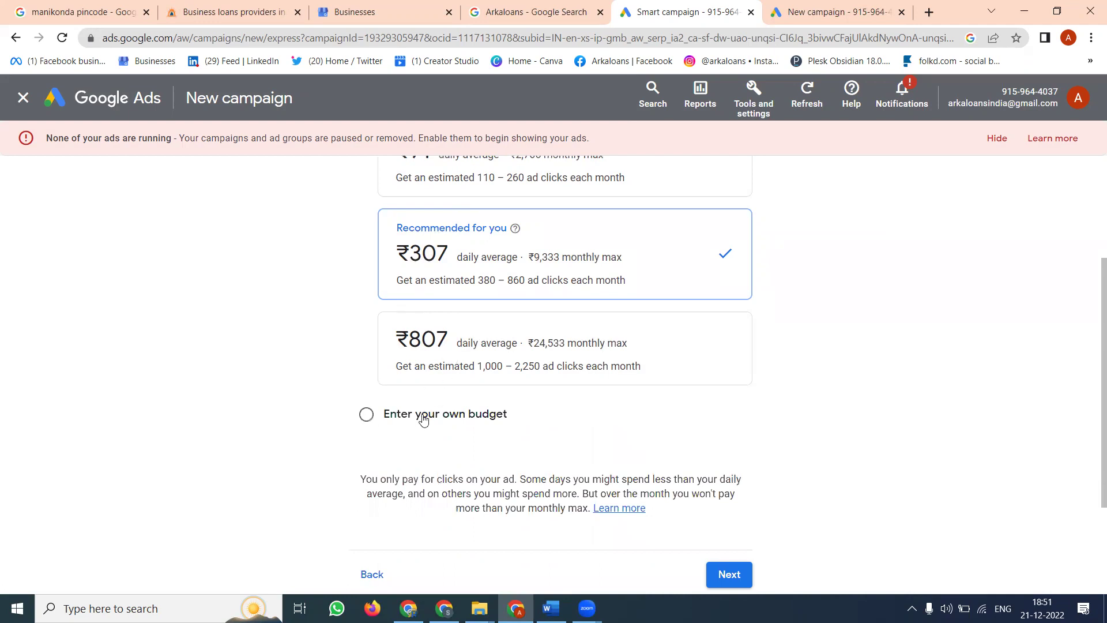
Step: Switch to a custom budget and enter ₹45 per day
left_click(421, 422)
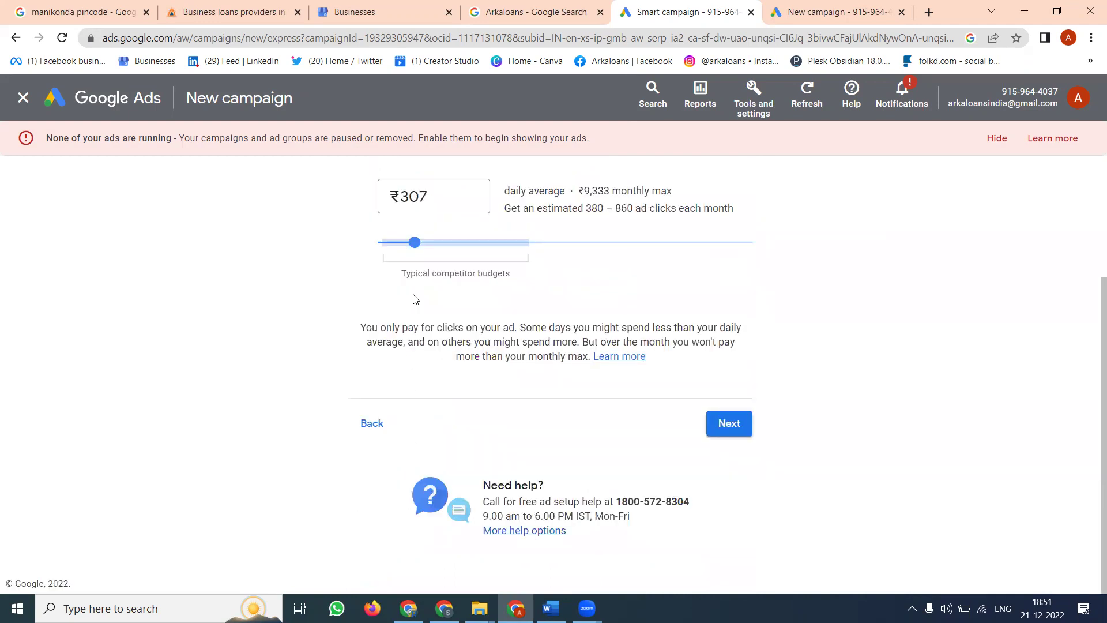
left_click_drag(421, 256, 394, 251)
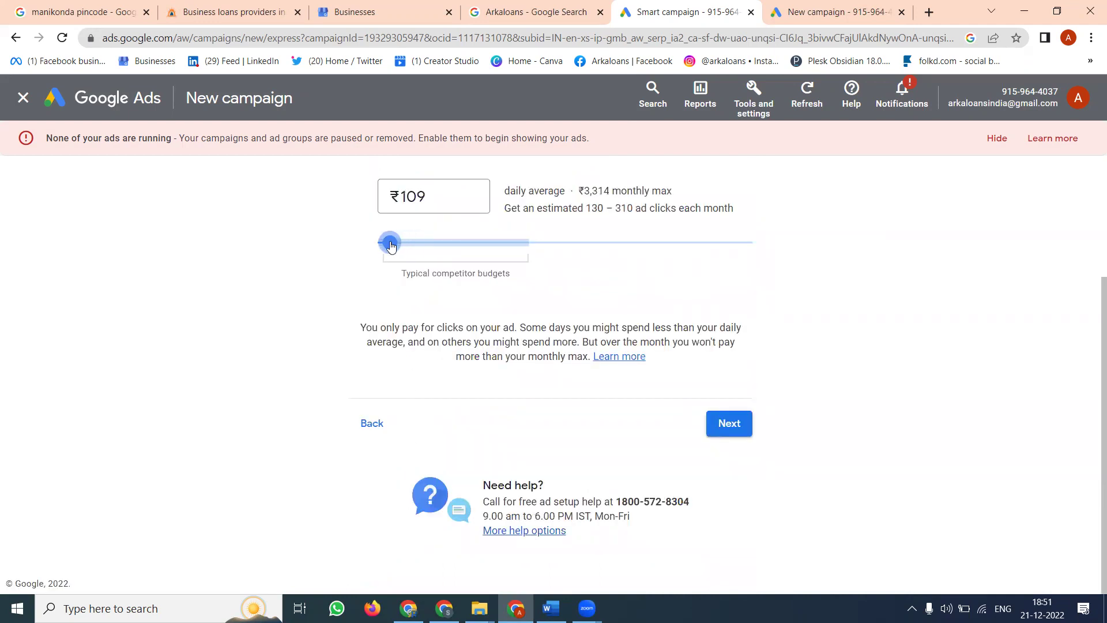
double_click(454, 191)
type("45")
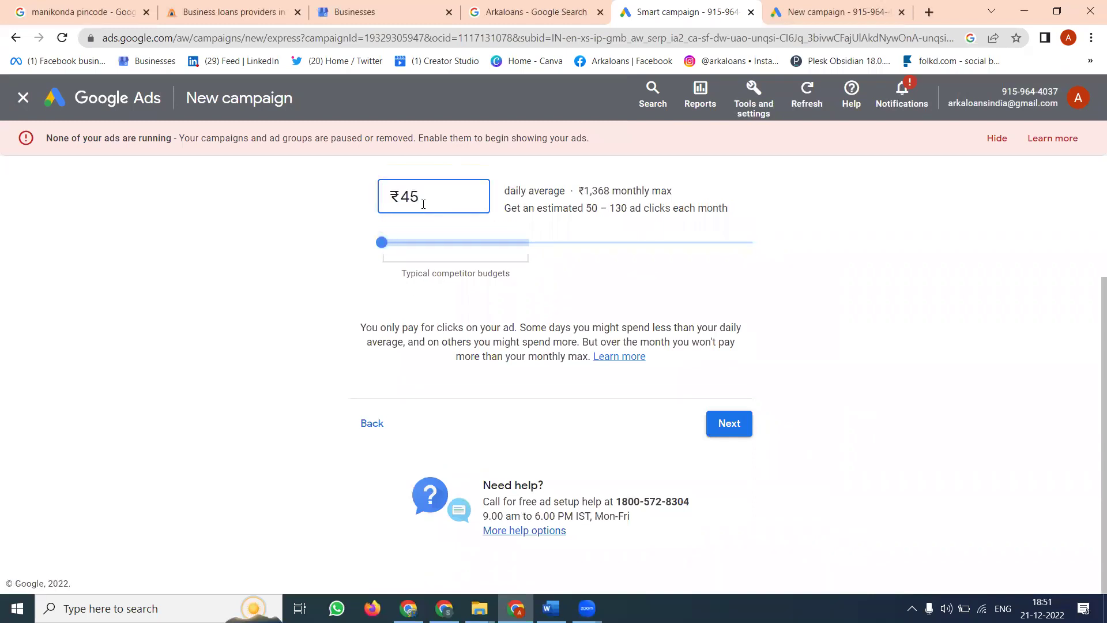
left_click(294, 258)
Step: Check the estimated clicks and monthly maximum, re-enter ₹45, and go to campaign review
left_click_drag(586, 208, 633, 207)
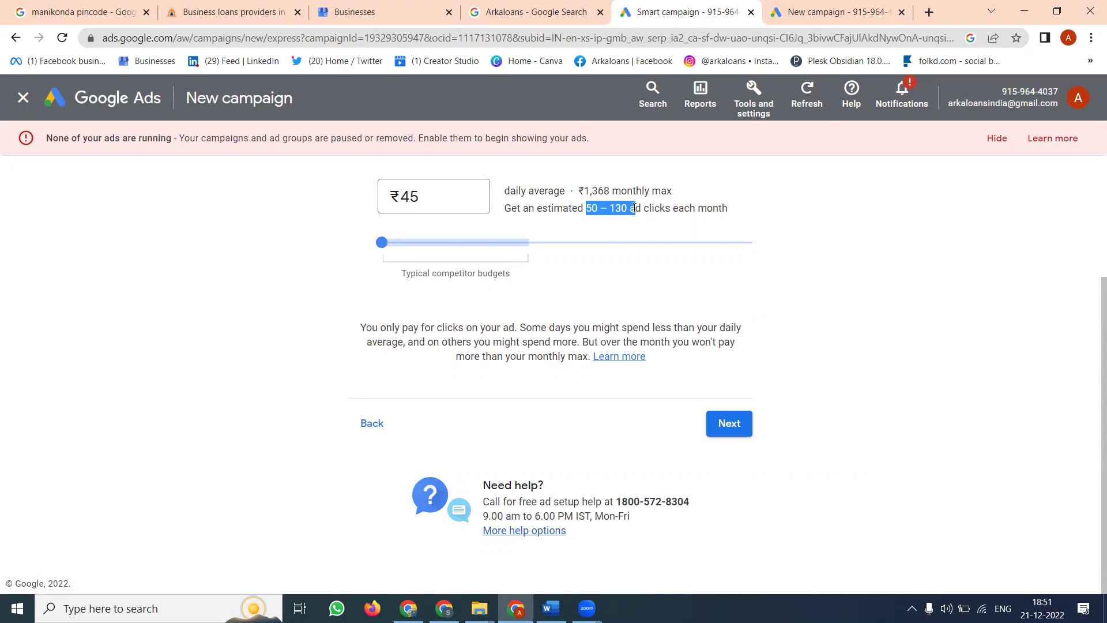
left_click(425, 190)
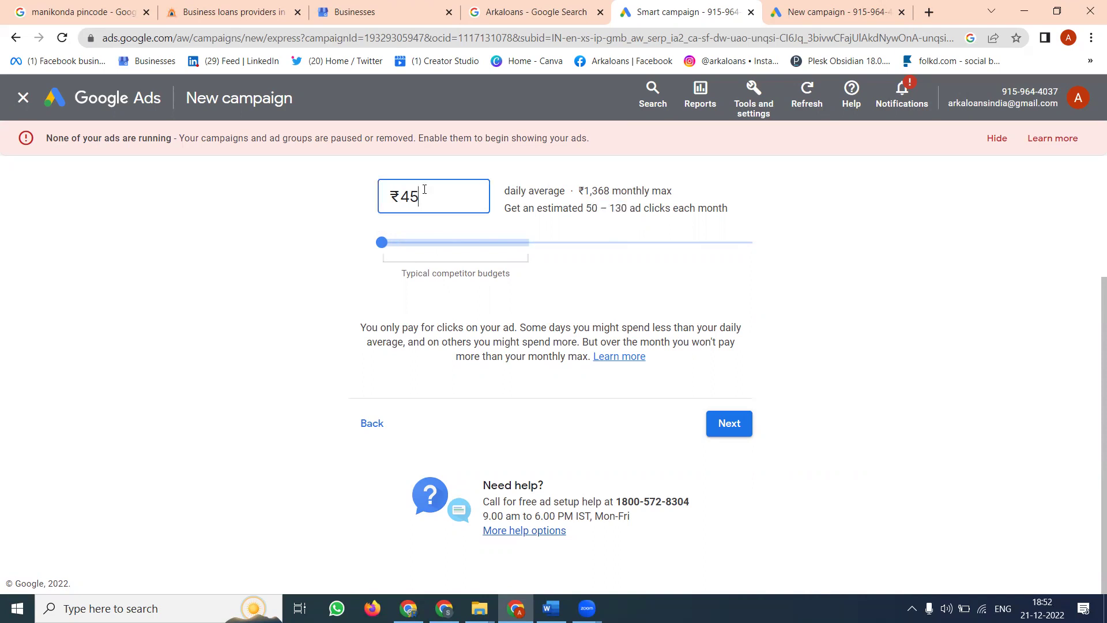
type("0")
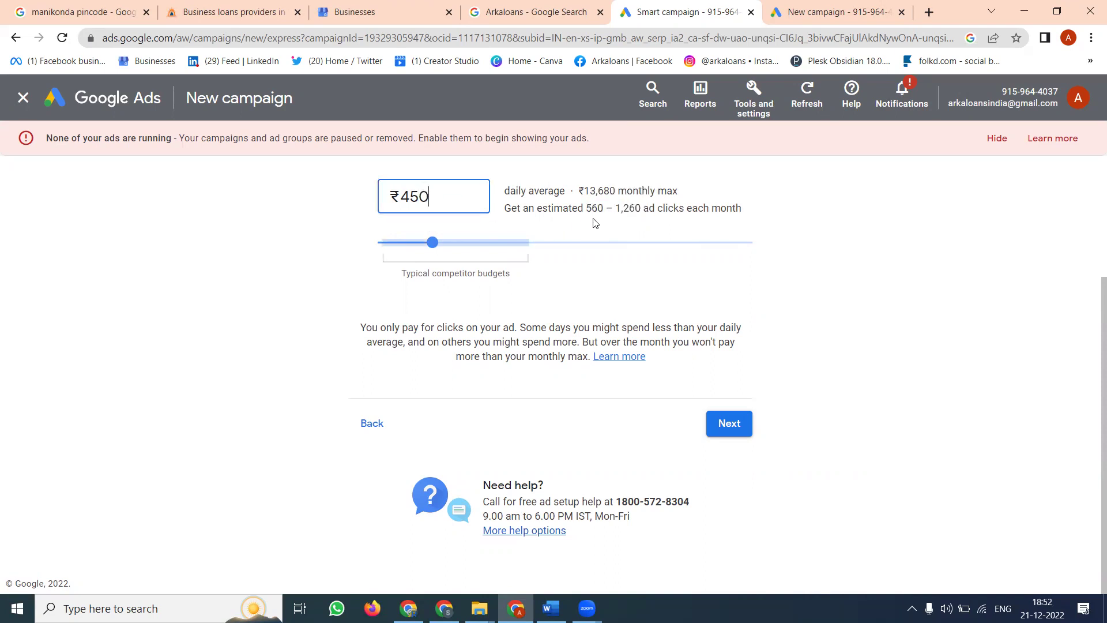
double_click(591, 190)
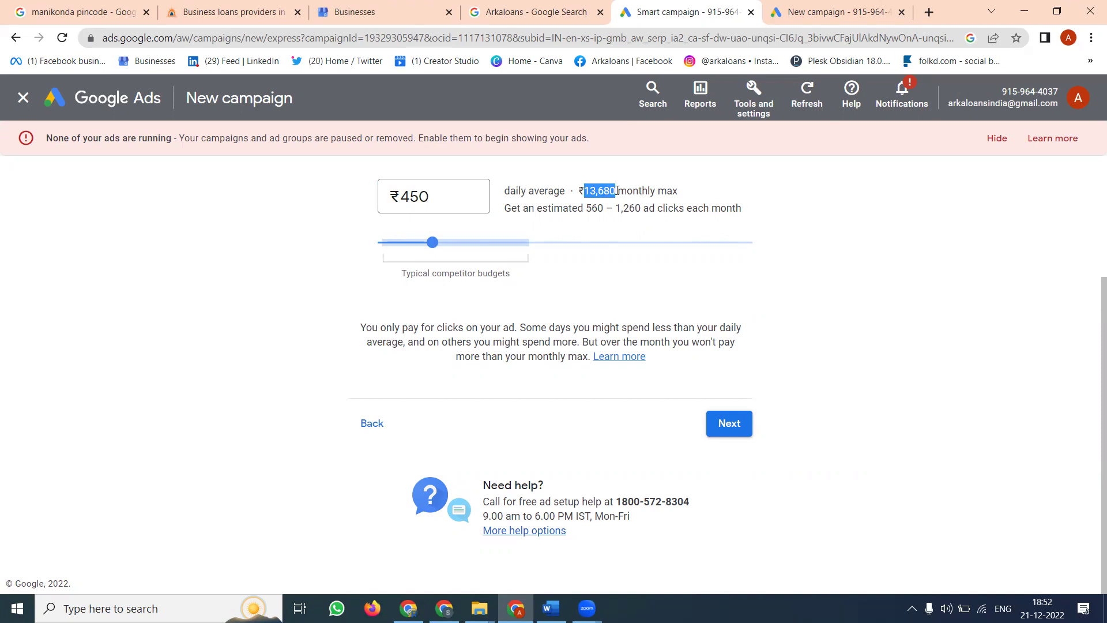
left_click(586, 206)
left_click_drag(586, 205, 641, 205)
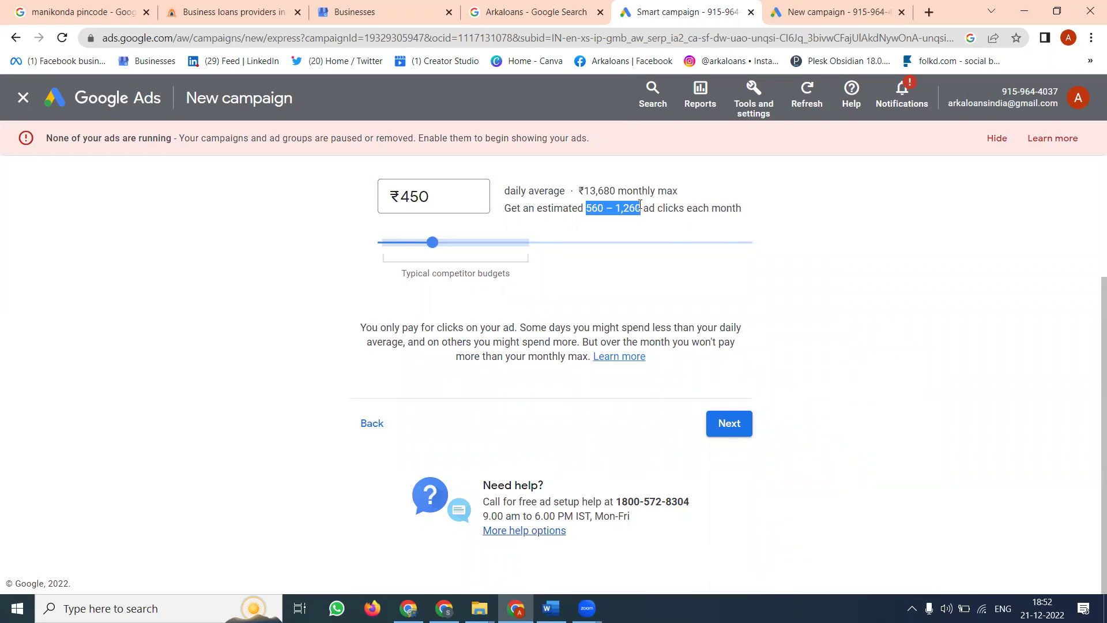
left_click(423, 196)
double_click(420, 196)
type("45")
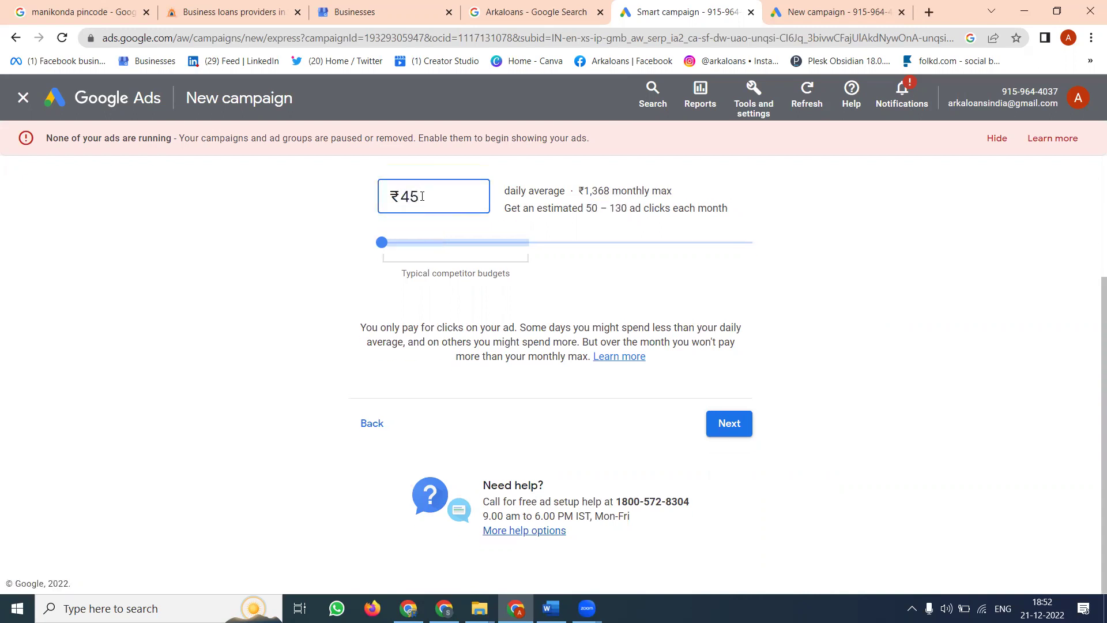
left_click(318, 227)
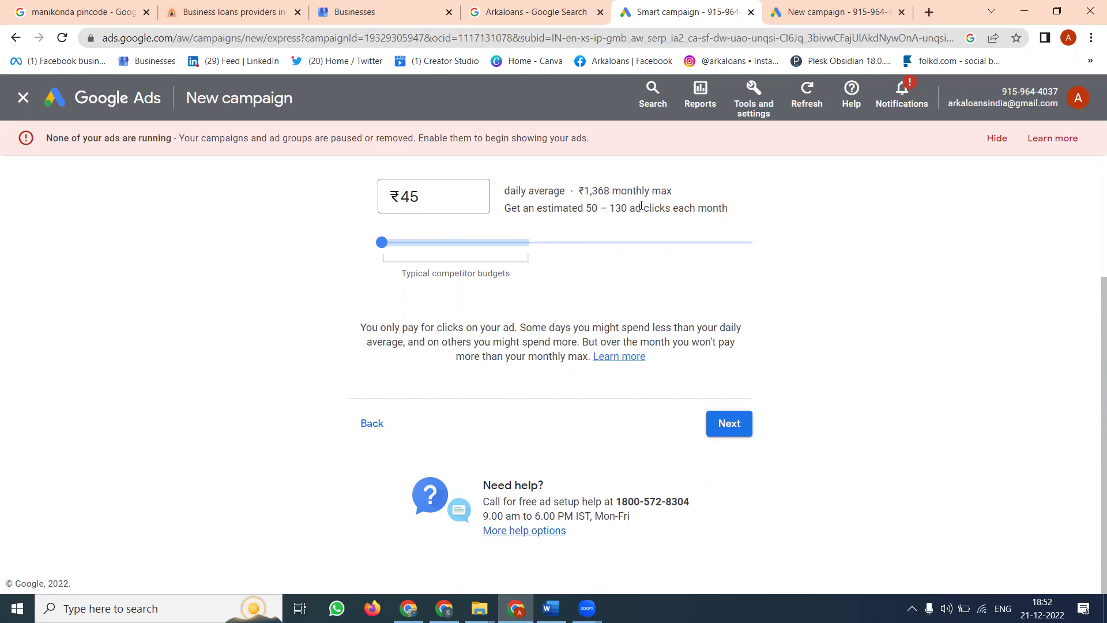
left_click(716, 416)
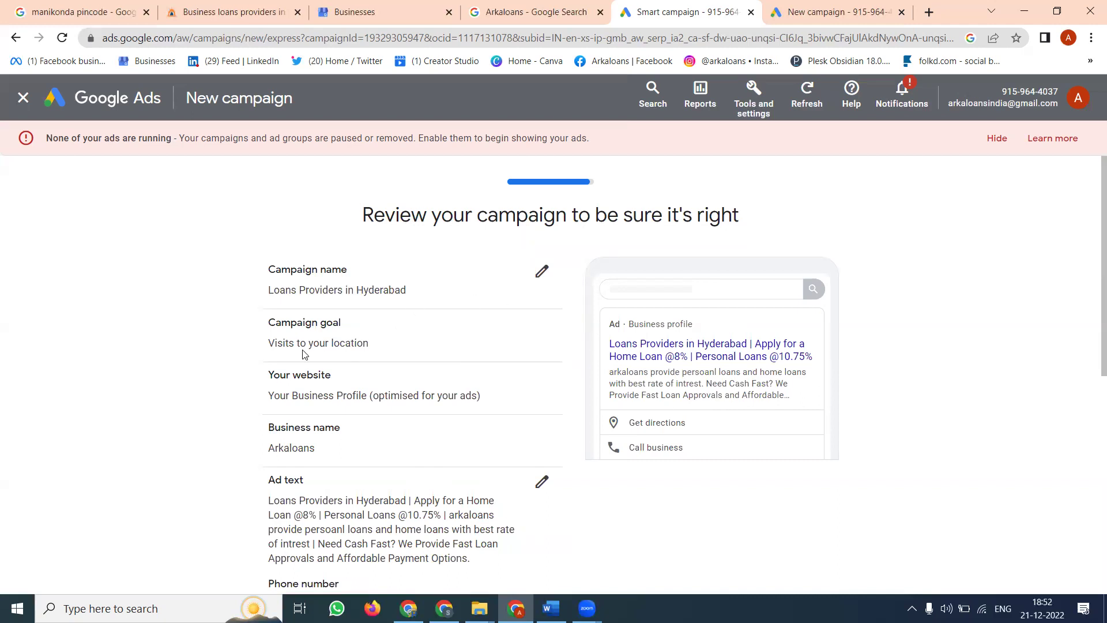
scroll(295, 380, "down", 2)
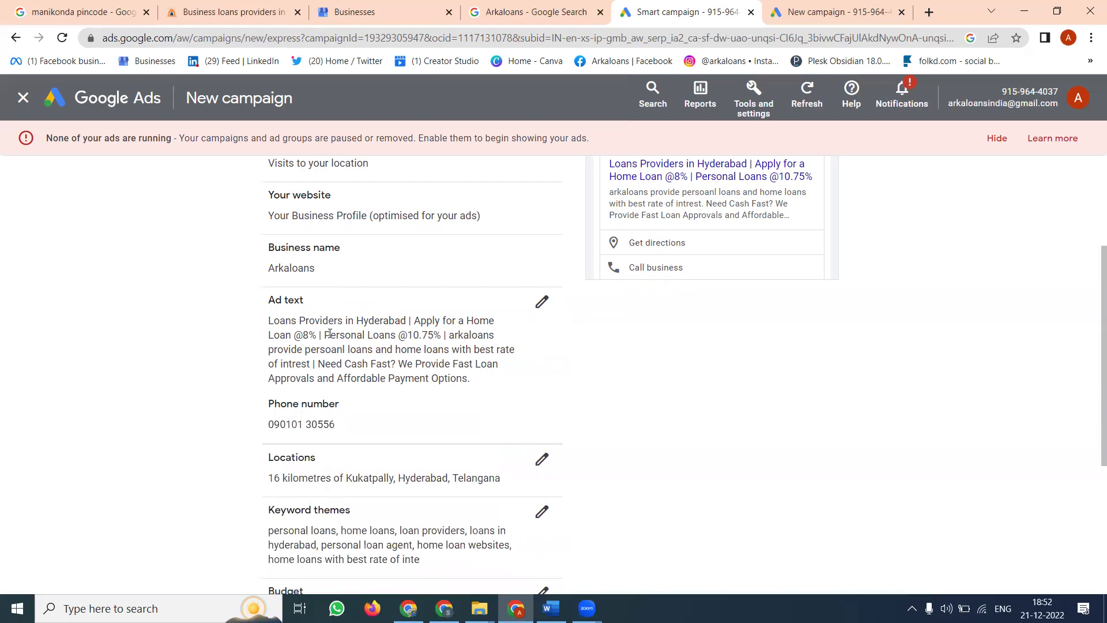
scroll(330, 334, "down", 1)
scroll(330, 334, "down", 1)
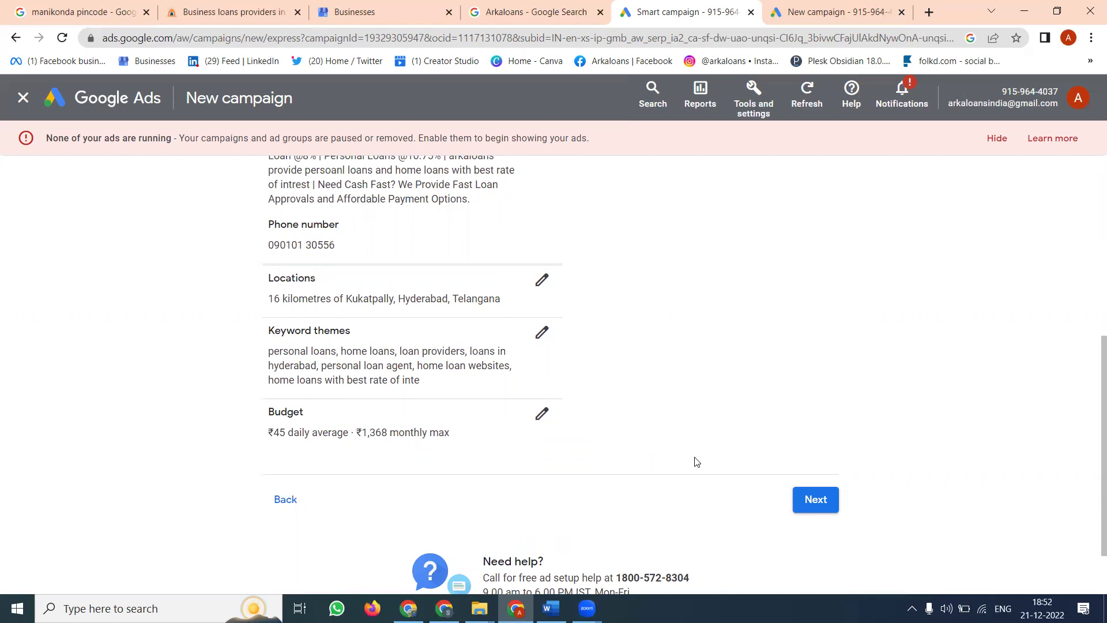
Step: Publish the reviewed Loans Providers in Hyderabad campaign from the review page
left_click(836, 500)
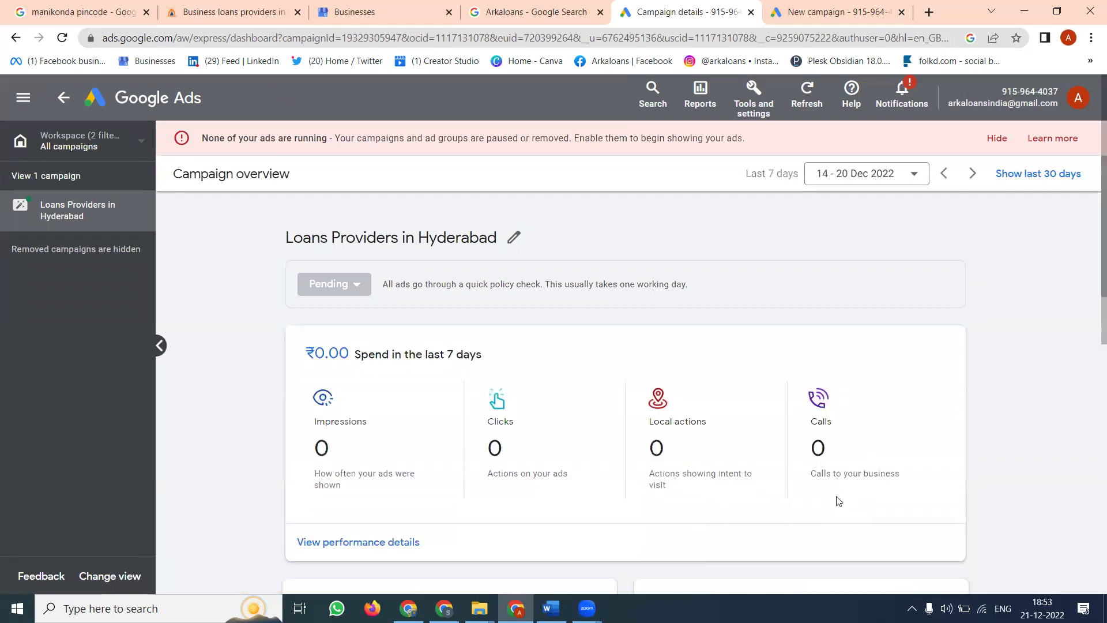
scroll(837, 502, "down", 1)
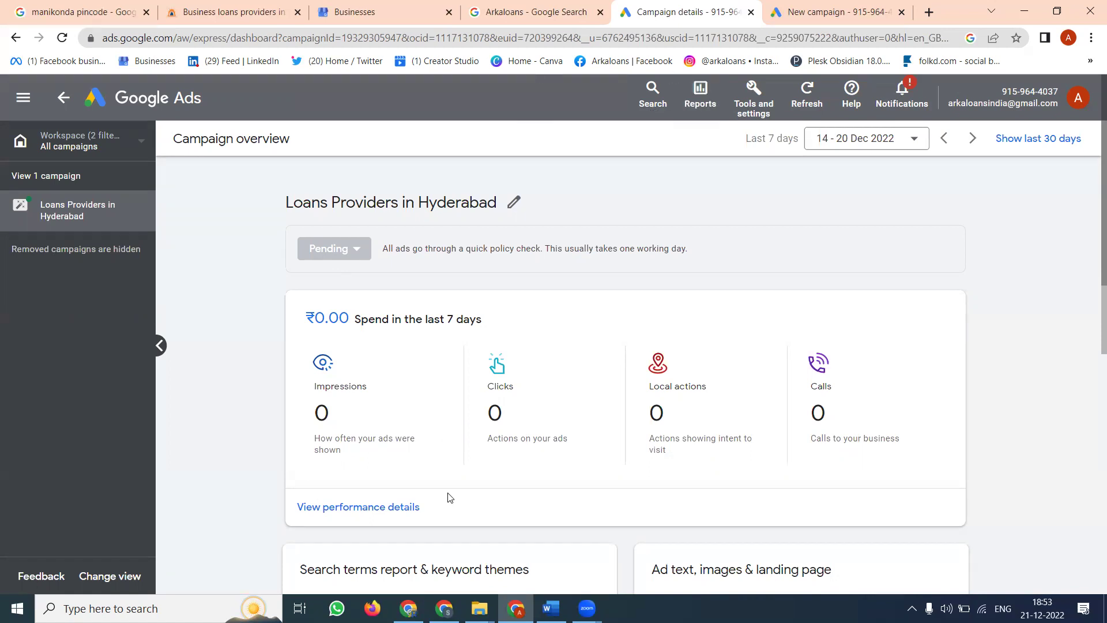
Step: Switch to the Chrome window showing the Digital Rakesh YouTube channel's videos page
left_click(409, 608)
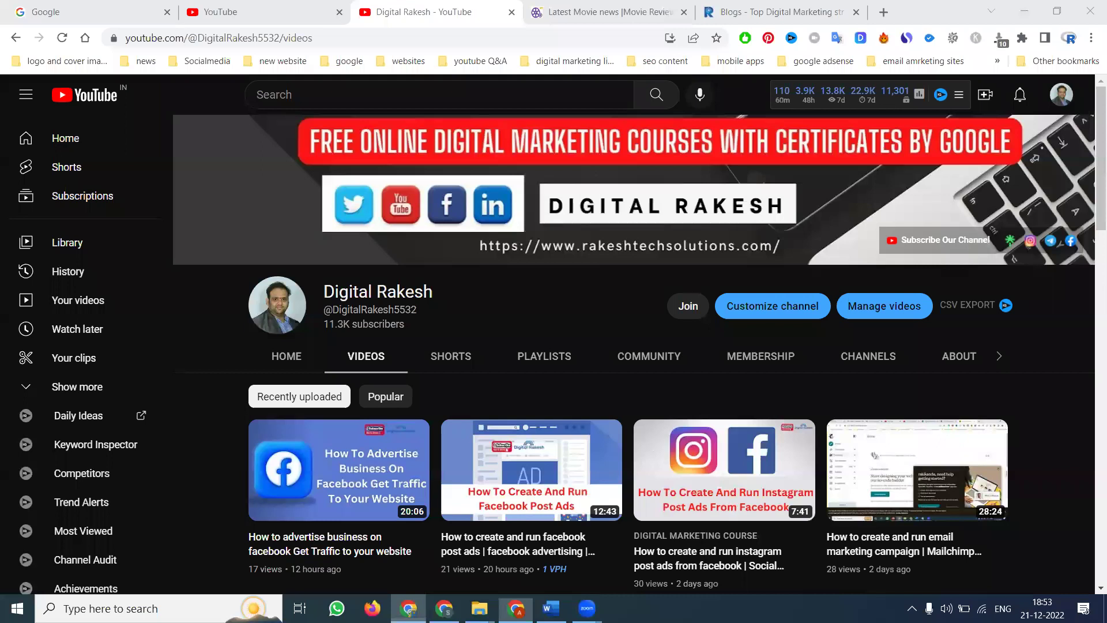